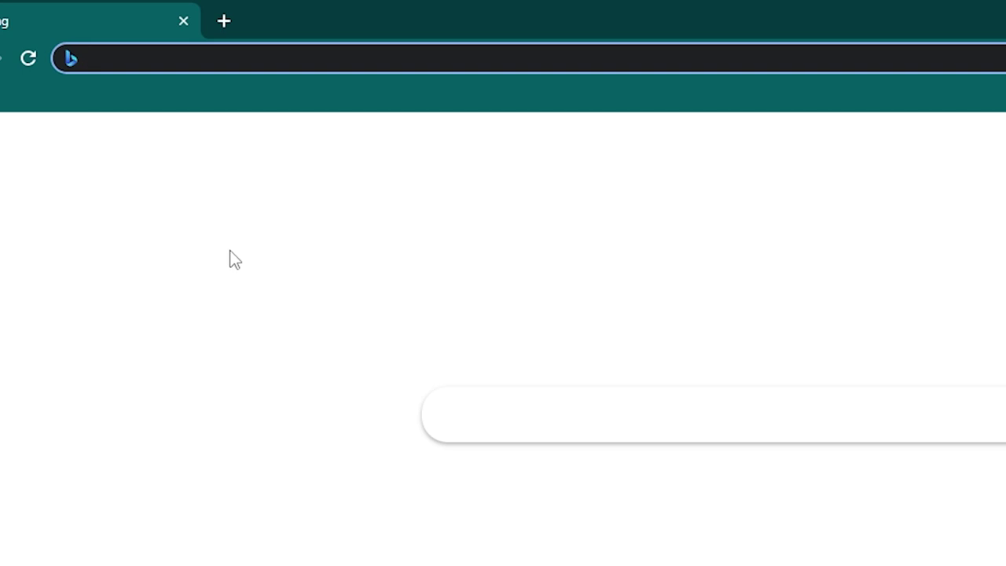
Step: Go to objection.lol from the Chrome address bar
type("objection.l")
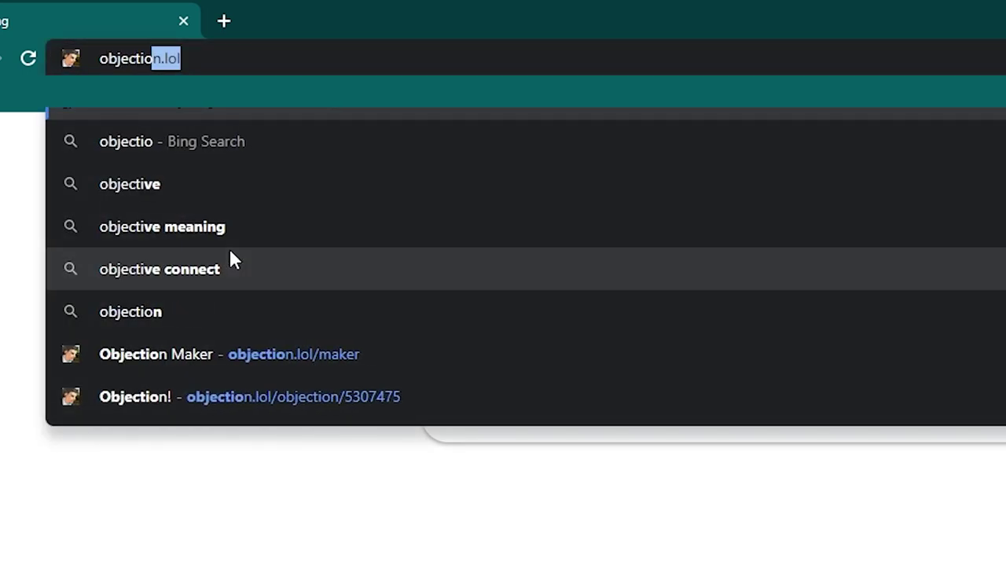
type("ol")
key("Return")
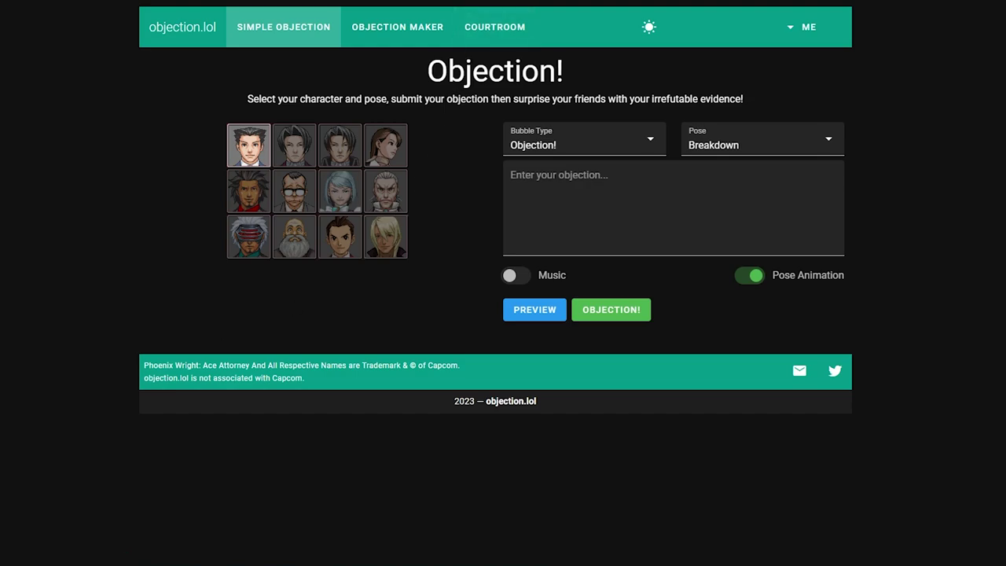
Step: Switch to the Objection Maker editor and view the ME account menu
left_click(395, 39)
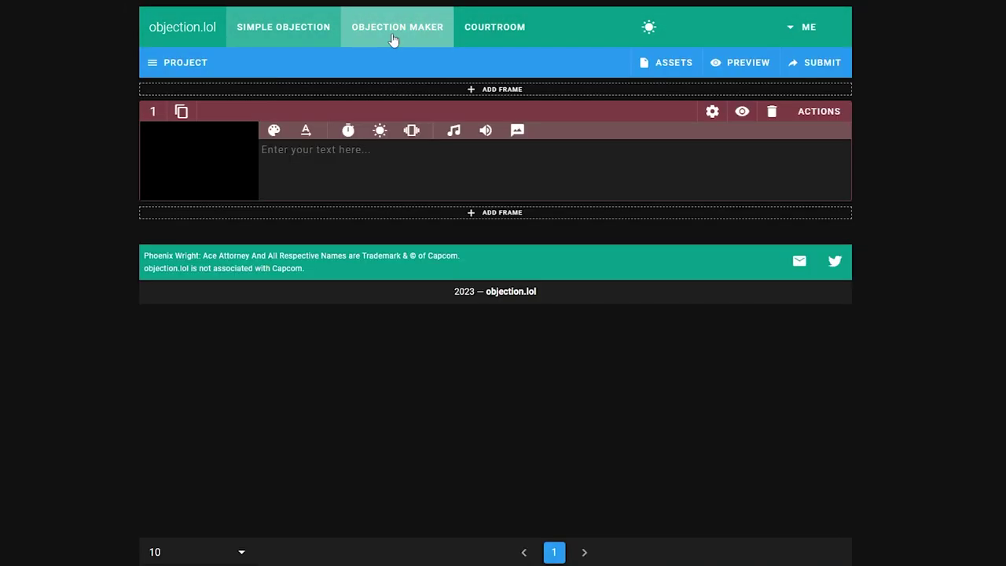
left_click(815, 35)
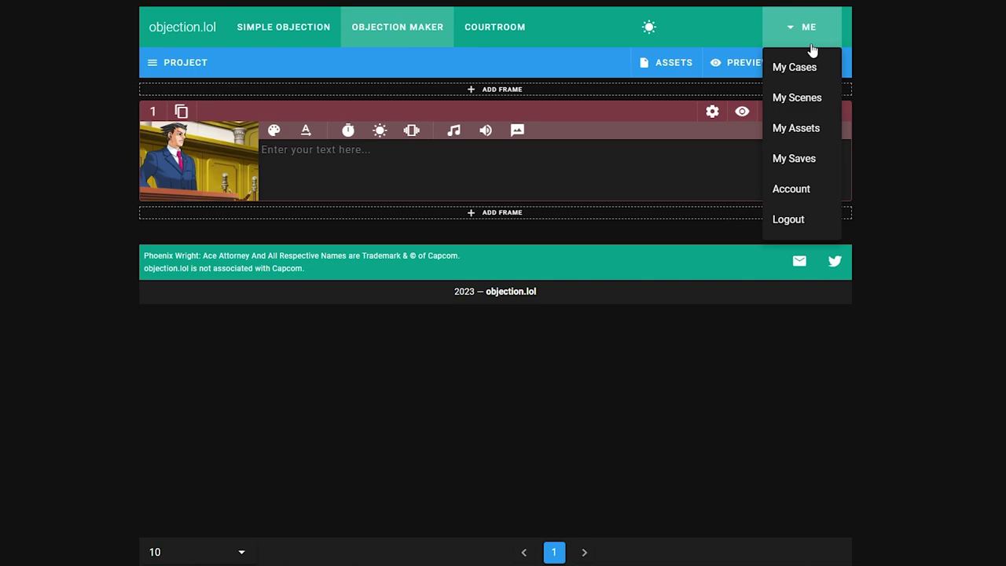
Step: Create a new project of type CASE from the Project menu
left_click(633, 421)
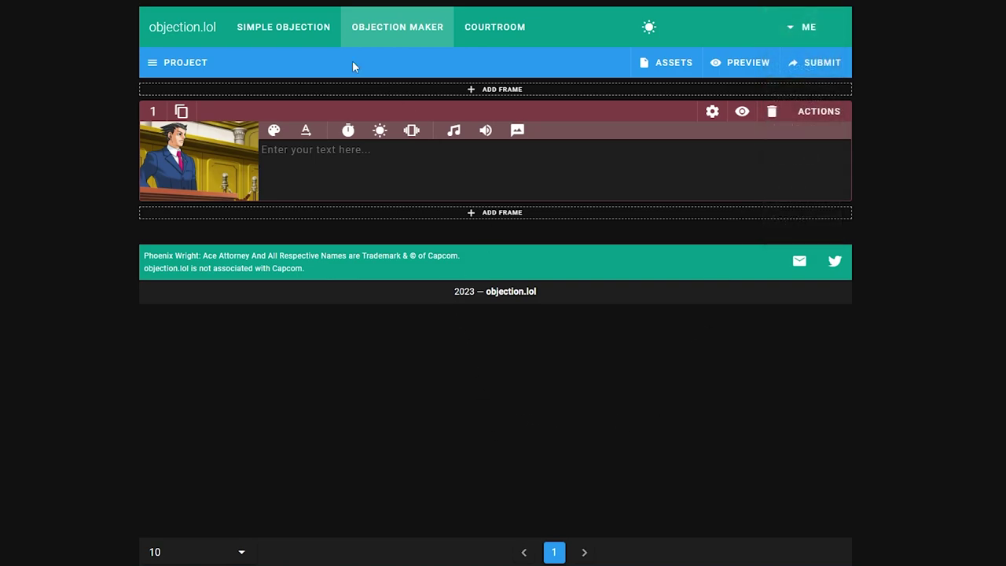
left_click(179, 62)
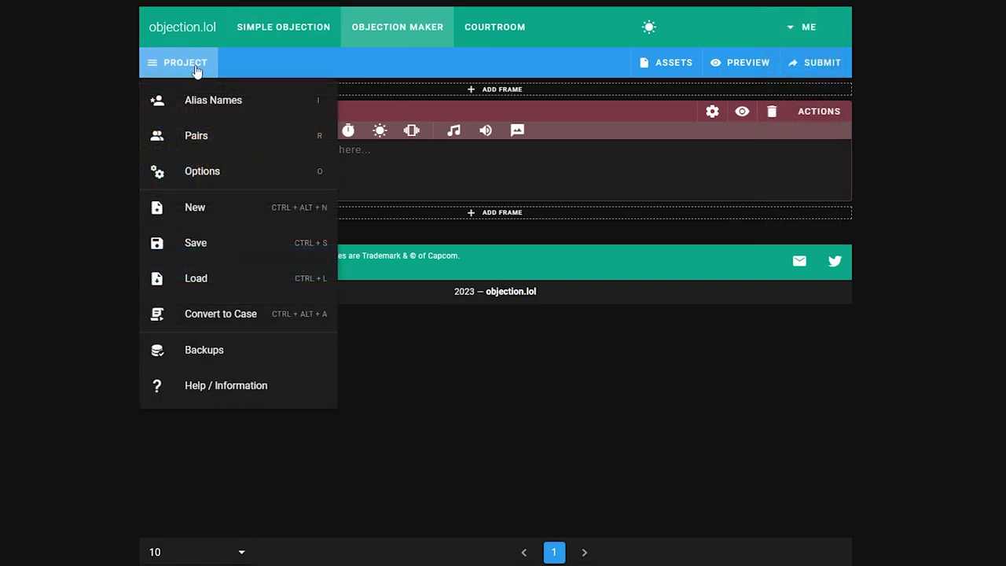
left_click(217, 210)
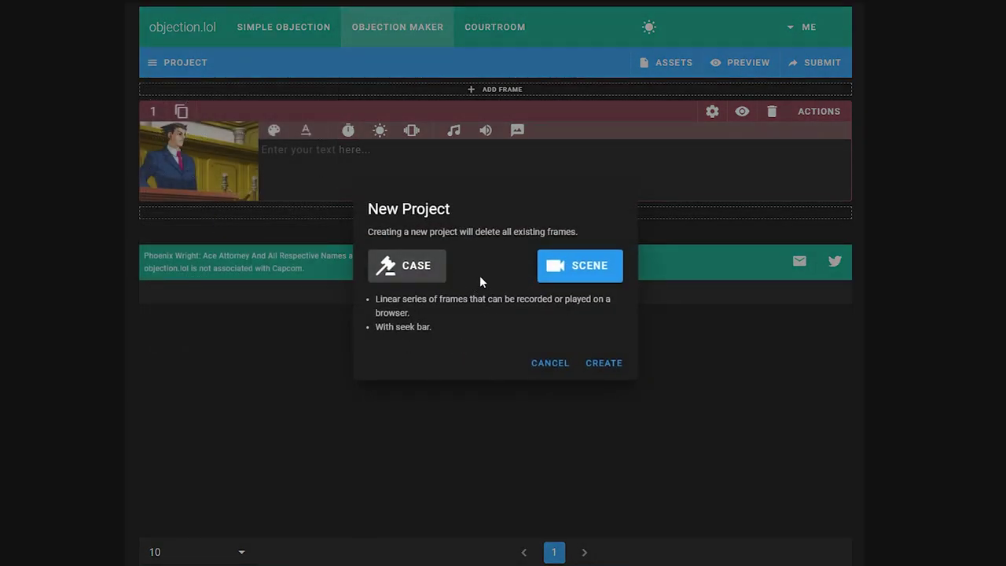
left_click(424, 277)
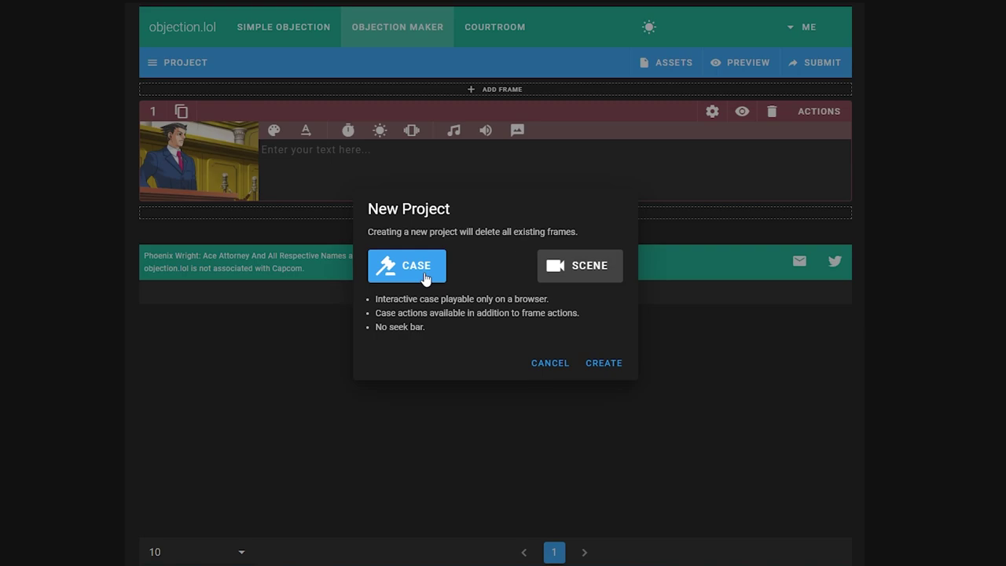
left_click(615, 363)
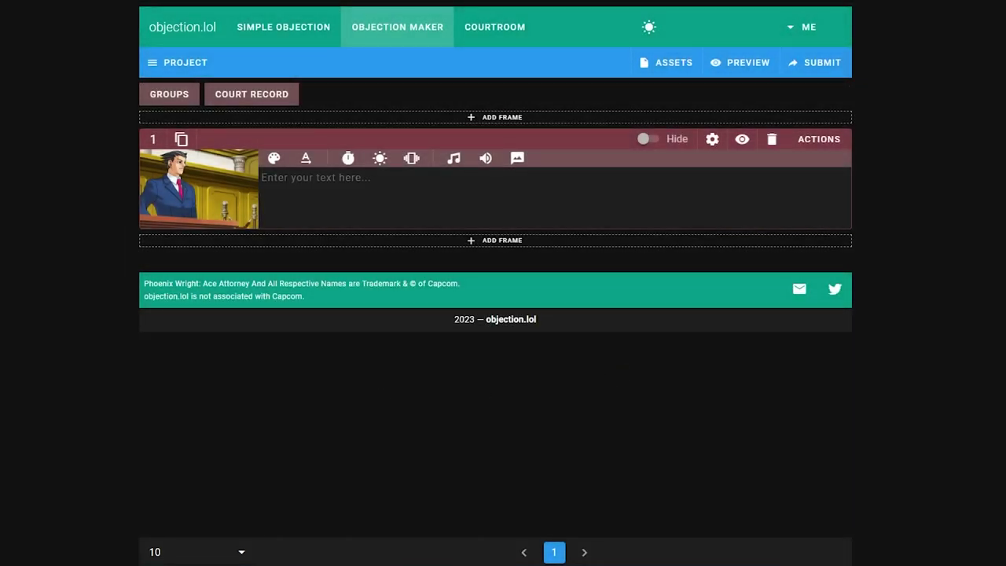
Step: Look through the project options, the Groups list and the Court Record without changing anything
left_click(193, 75)
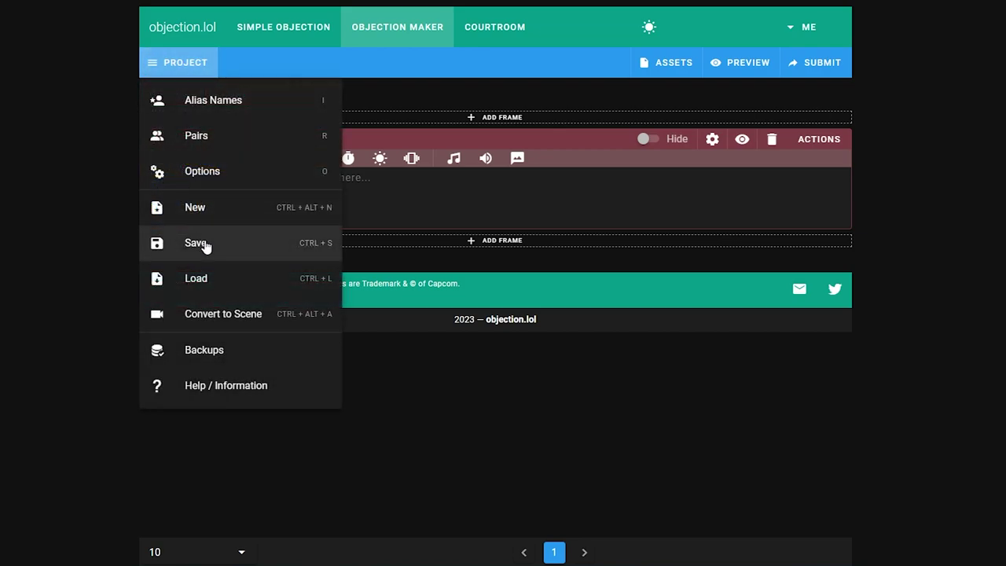
left_click(198, 281)
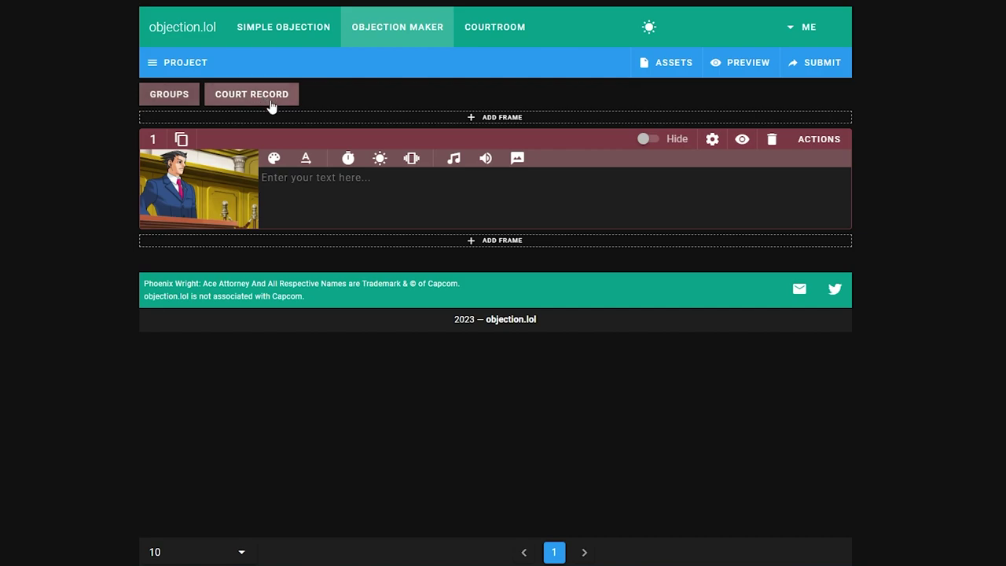
left_click(181, 99)
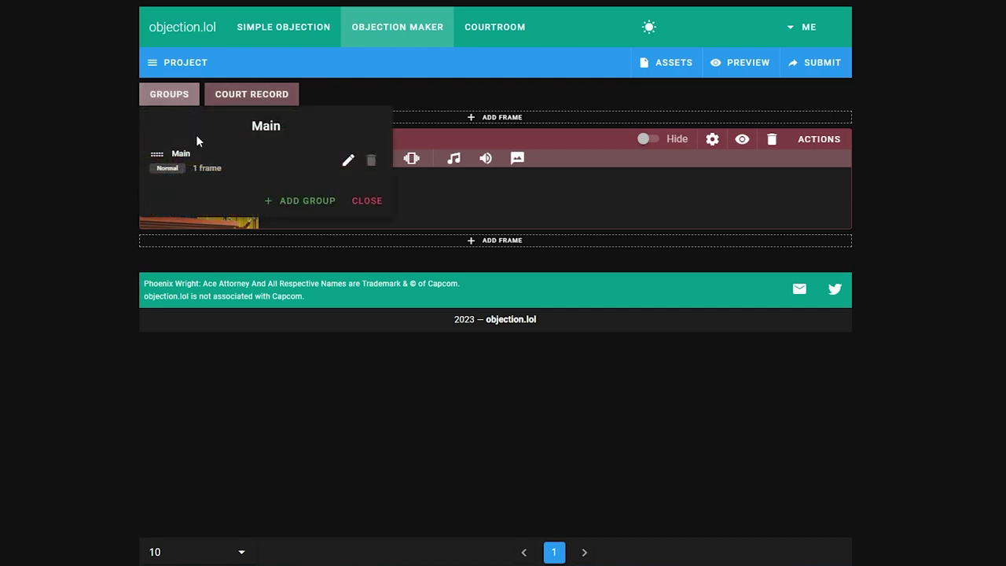
key("Escape")
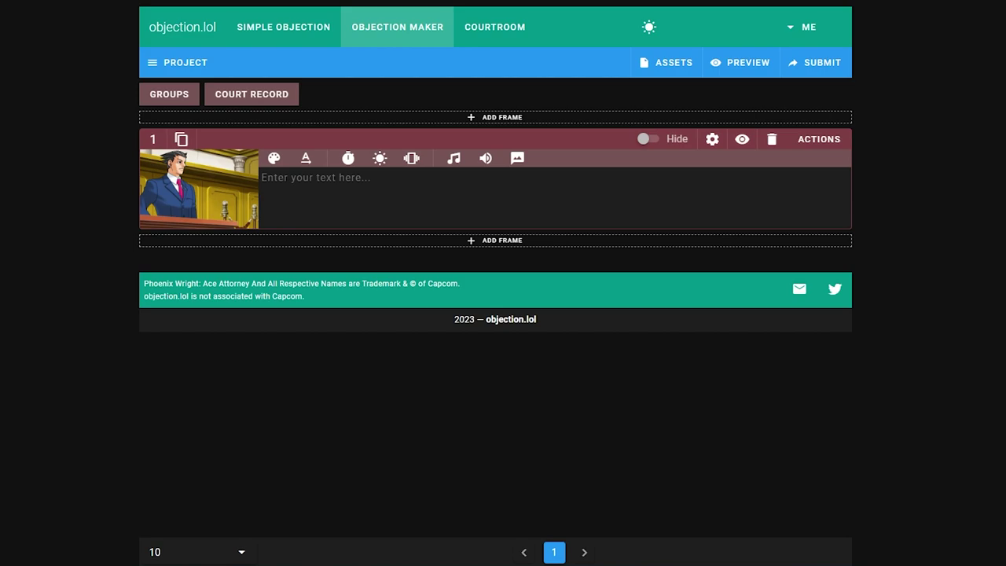
left_click(252, 93)
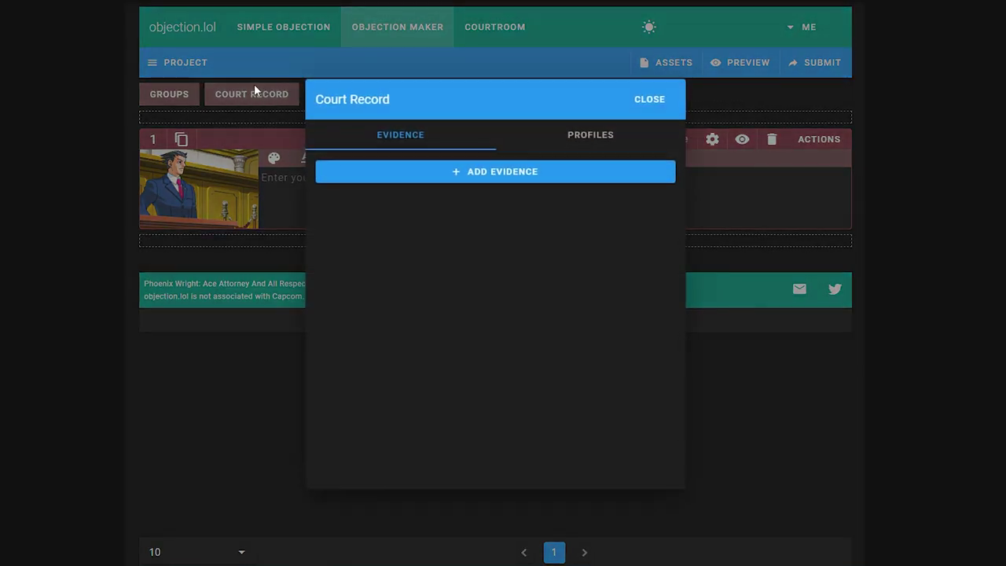
left_click(647, 102)
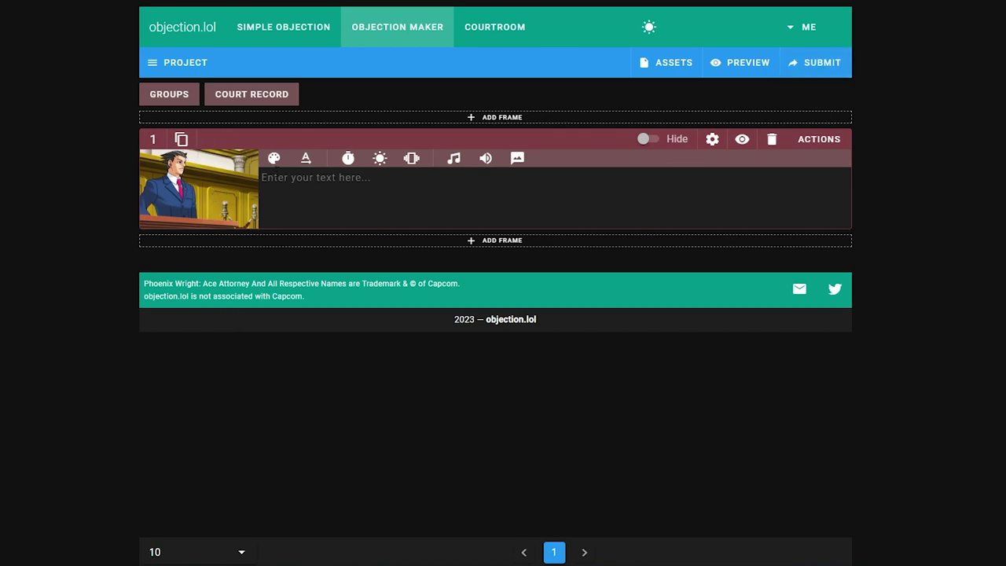
left_click(417, 241)
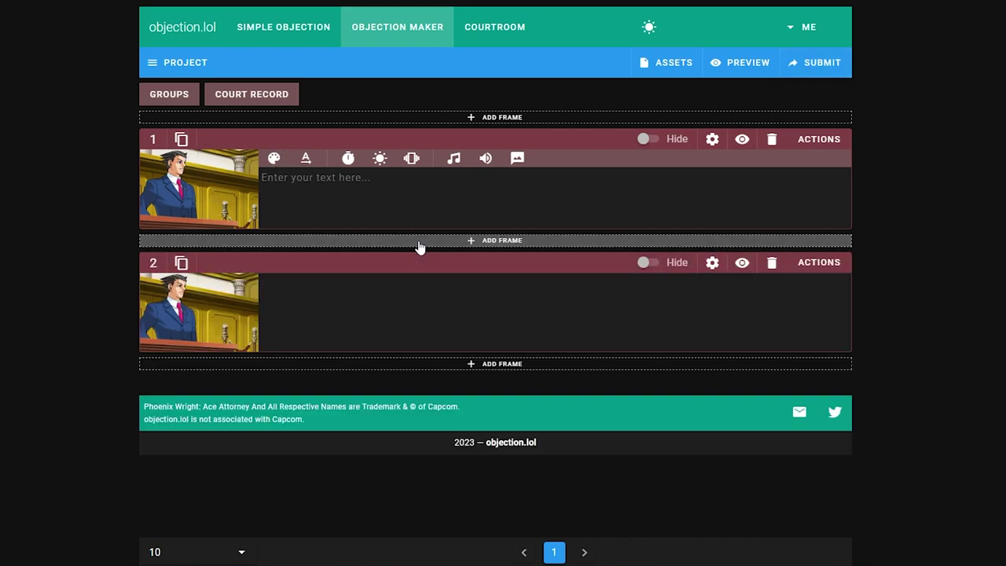
left_click(498, 365)
left_click(767, 386)
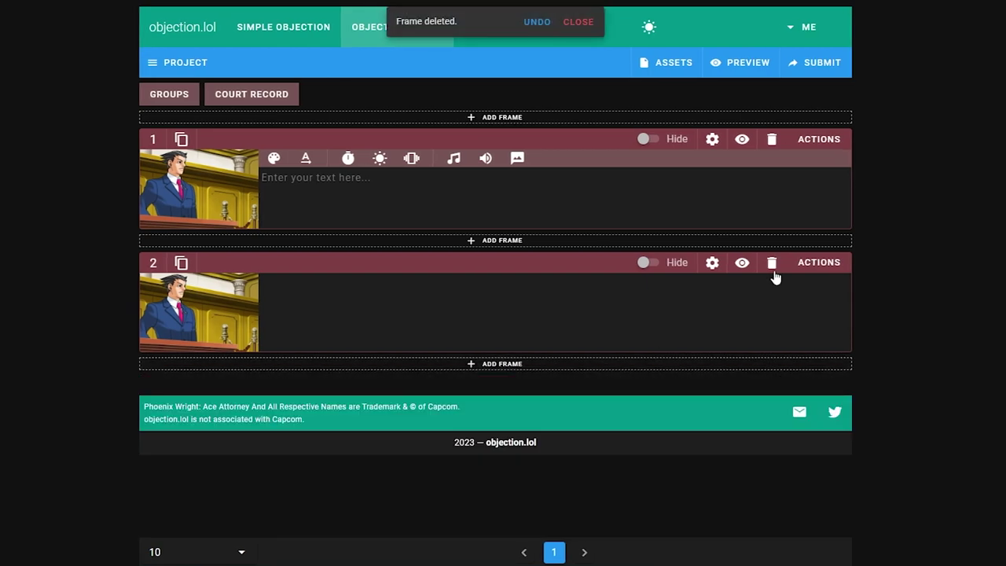
left_click(771, 264)
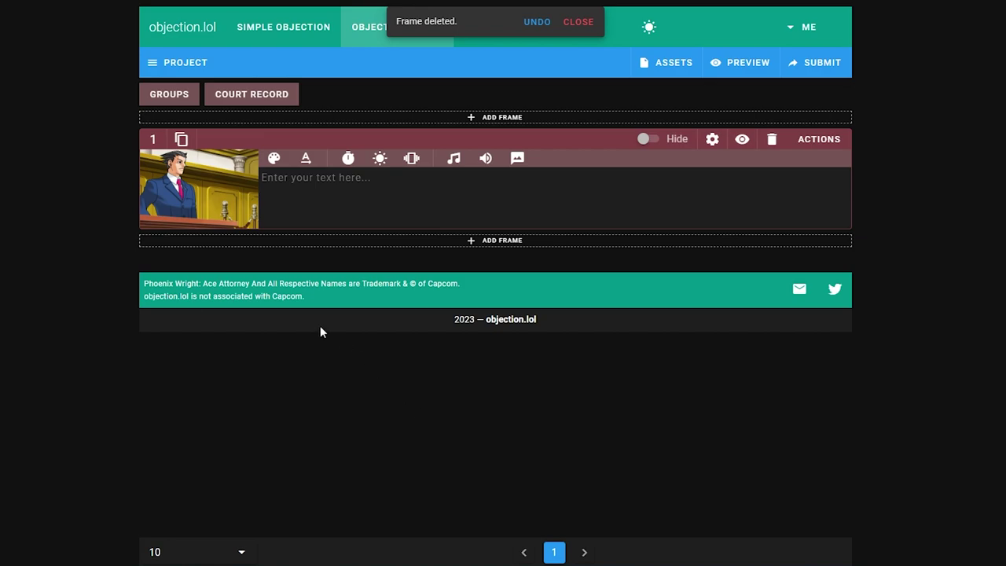
left_click(334, 118)
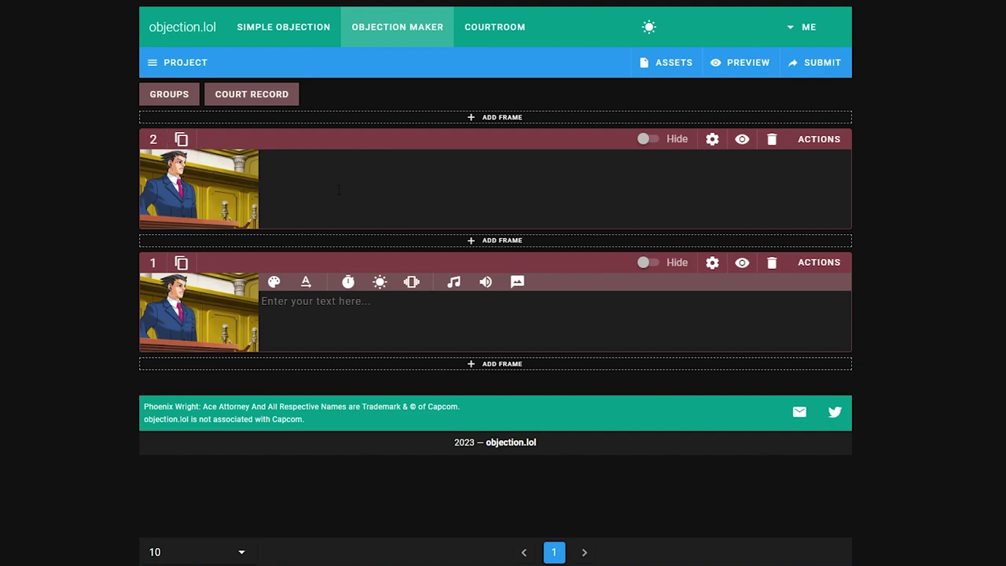
left_click(315, 203)
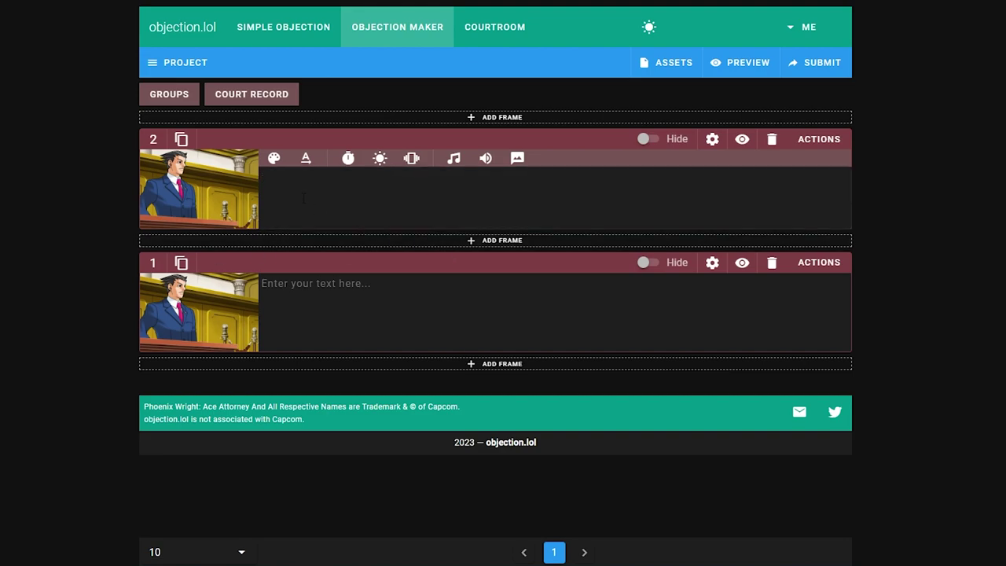
left_click(773, 146)
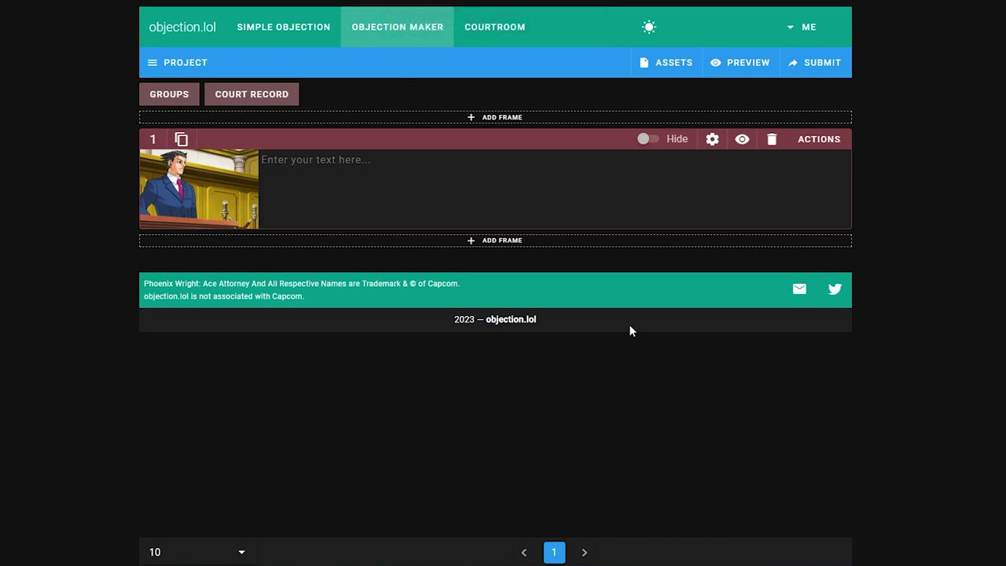
Step: Add a new group named 'Day 1: Investigation' with type Investigation
left_click(175, 95)
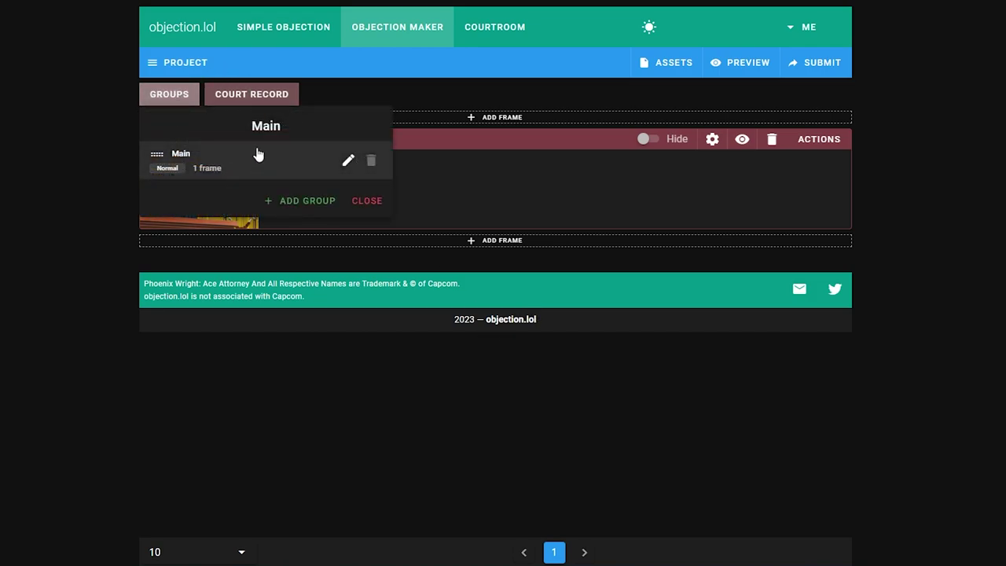
left_click(317, 206)
left_click(230, 128)
type("Day 1: Investiga")
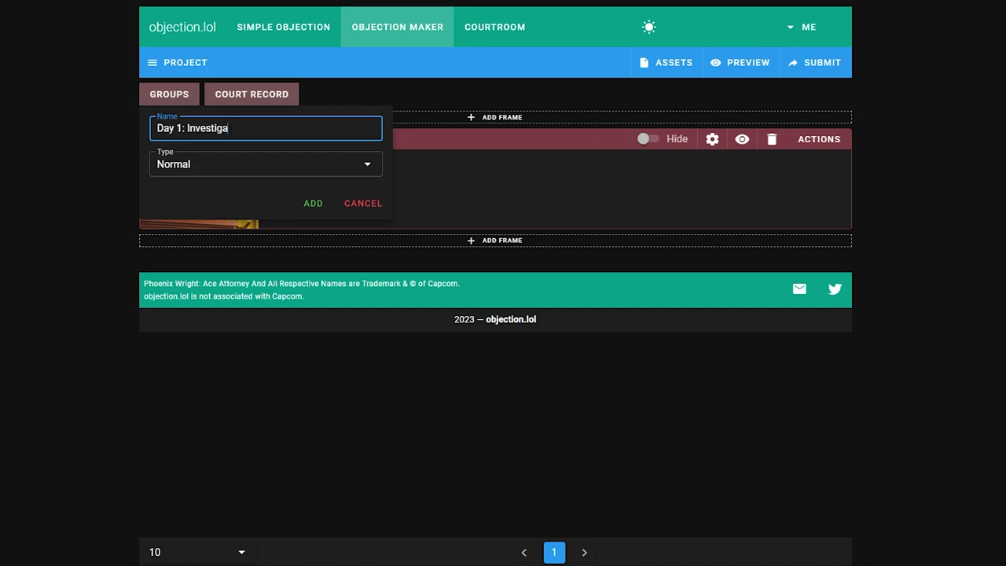
type("tion")
right_click(126, 150)
left_click(235, 166)
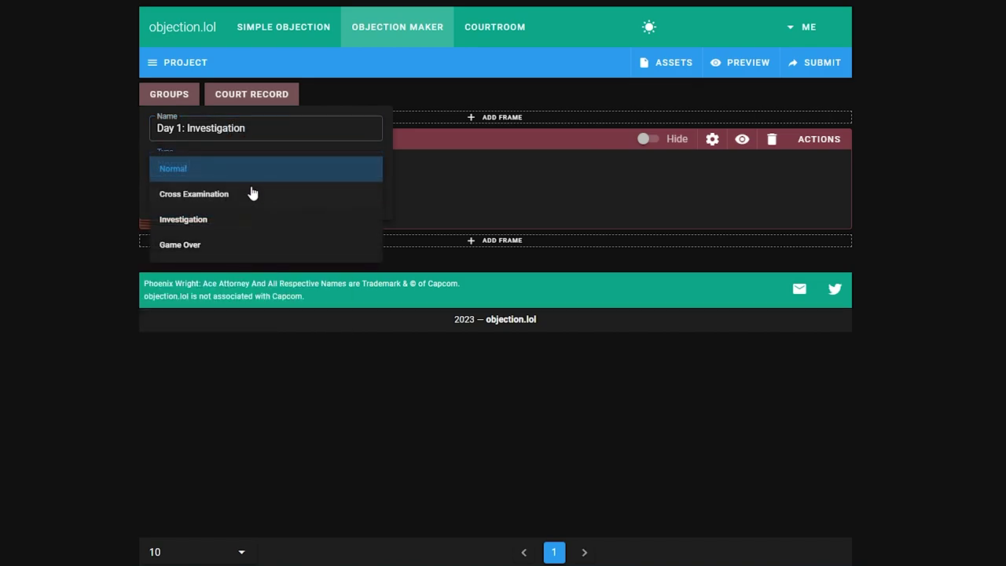
left_click(215, 220)
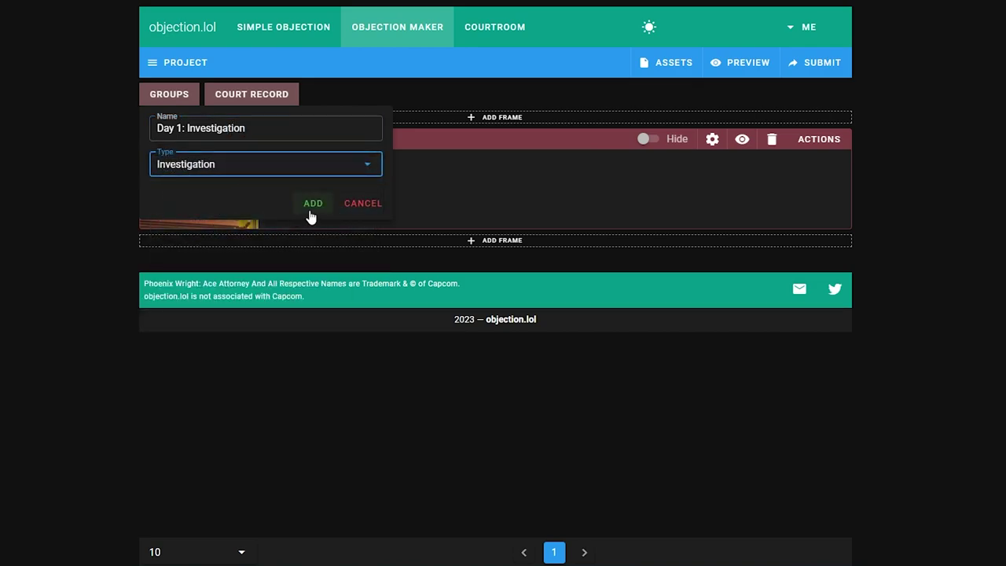
left_click(313, 205)
Step: Delete the original Main group and close the groups list
left_click(373, 163)
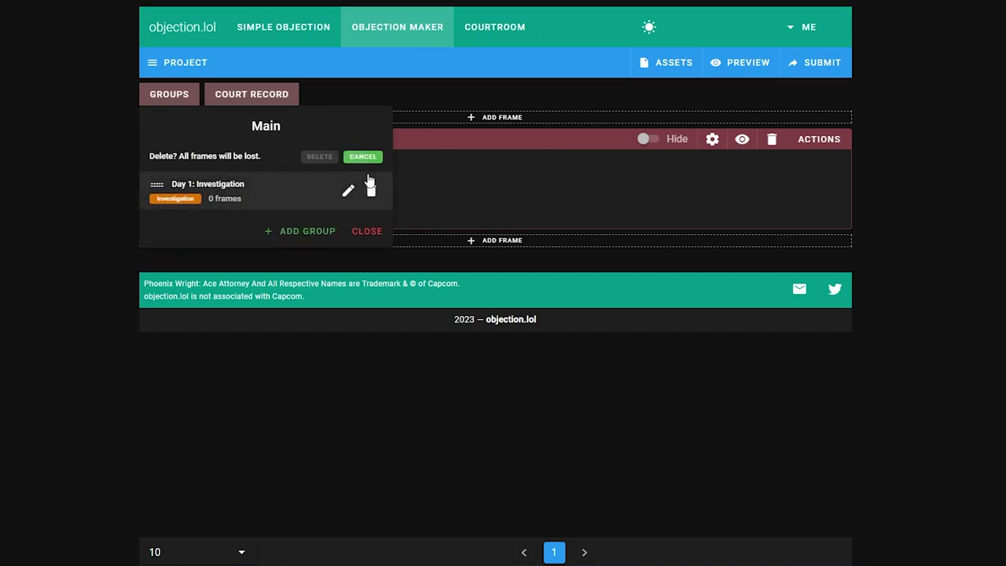
left_click(319, 157)
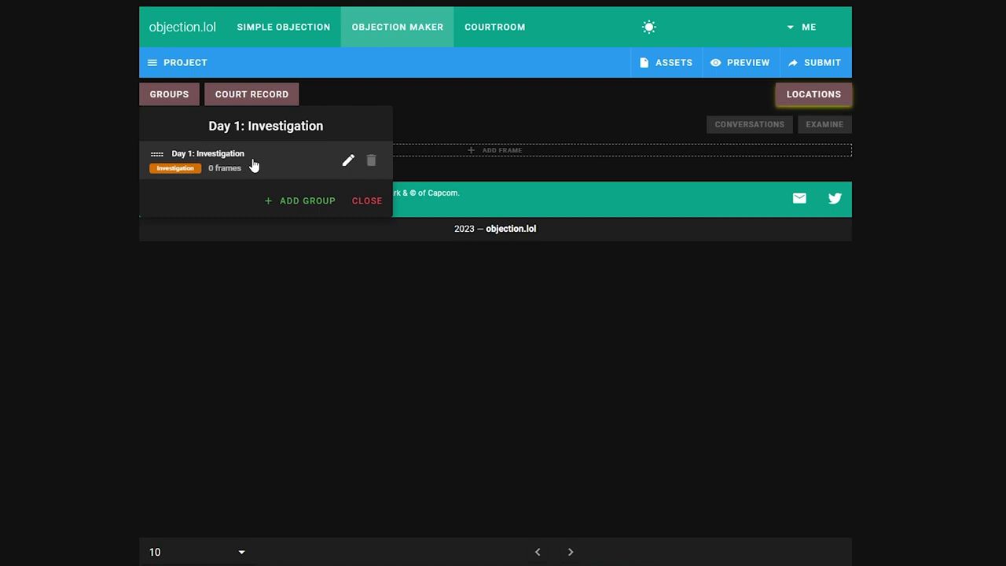
left_click(222, 379)
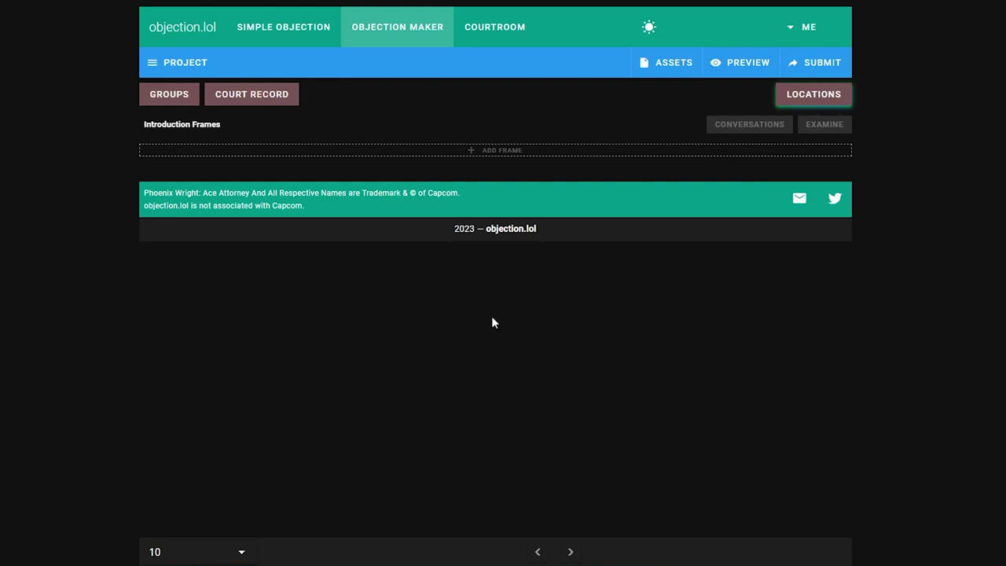
Step: Start a new investigation location using the Basement background
left_click(815, 96)
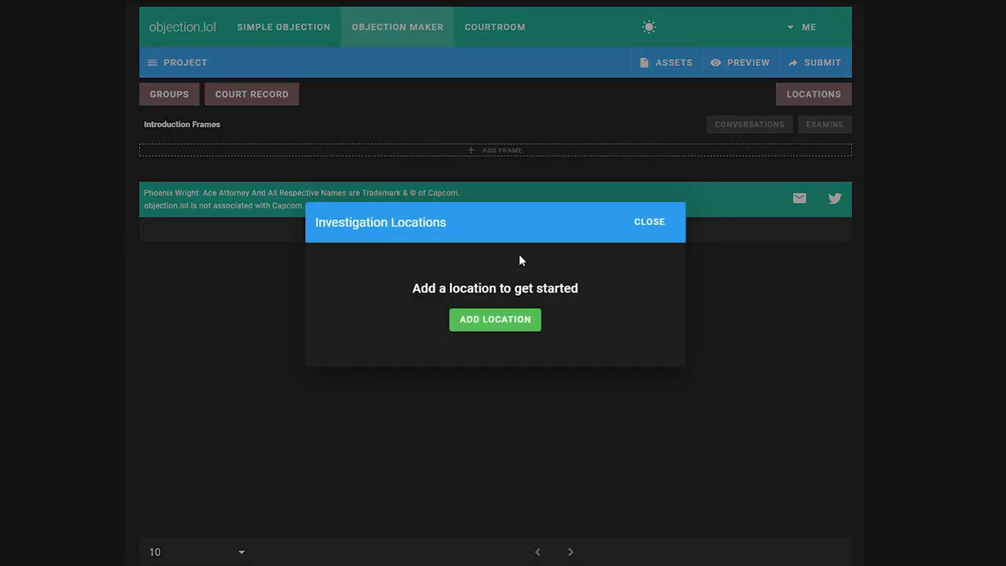
left_click(491, 320)
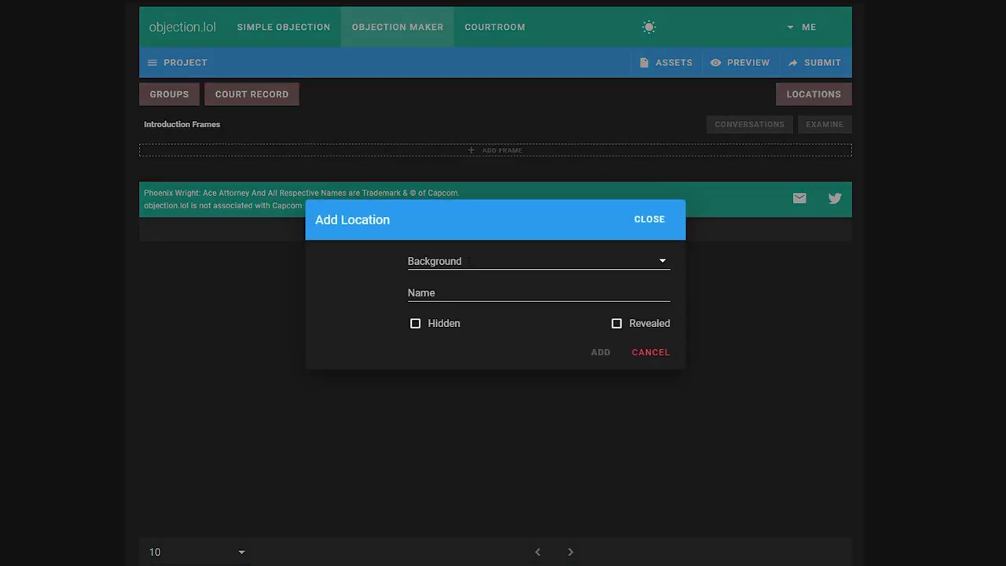
left_click(470, 267)
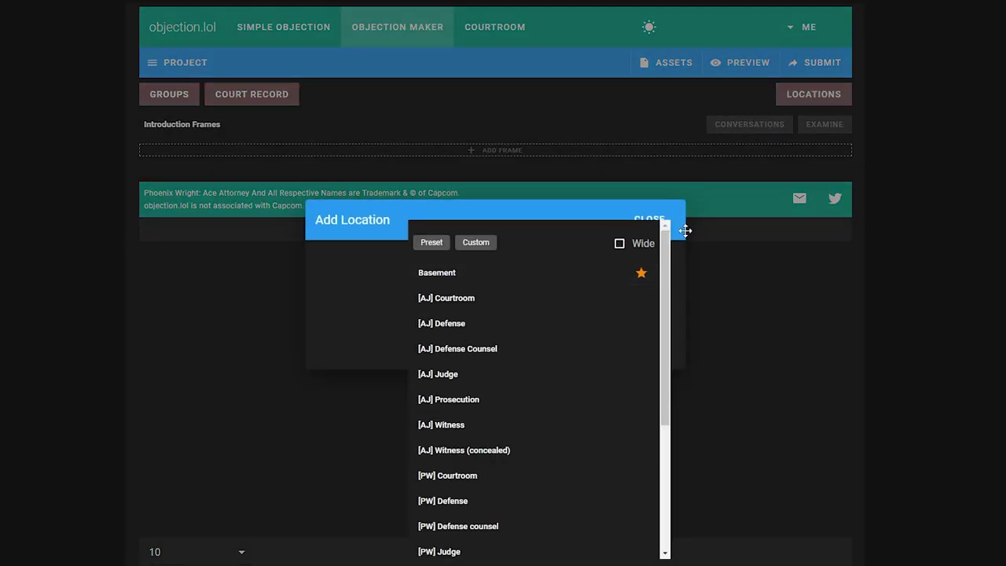
left_click_drag(664, 322, 665, 233)
scroll(656, 424, "down", 15)
left_click(520, 274)
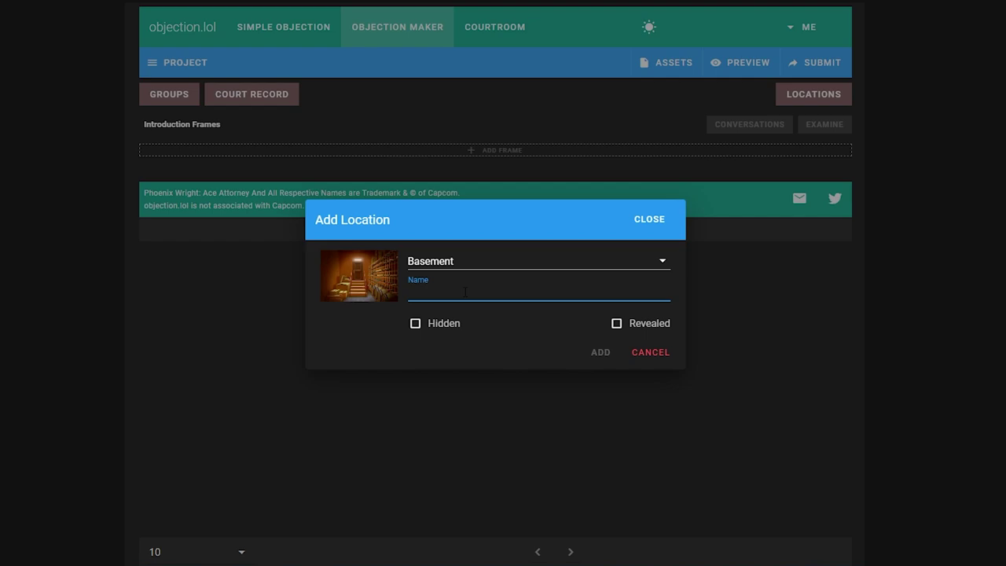
Step: Name the location 'Phoenix's House', leave hidden and revealed unset, and add it
type("Phoenix's House")
left_click(363, 313)
left_click(415, 323)
left_click(644, 325)
left_click(419, 325)
left_click(635, 328)
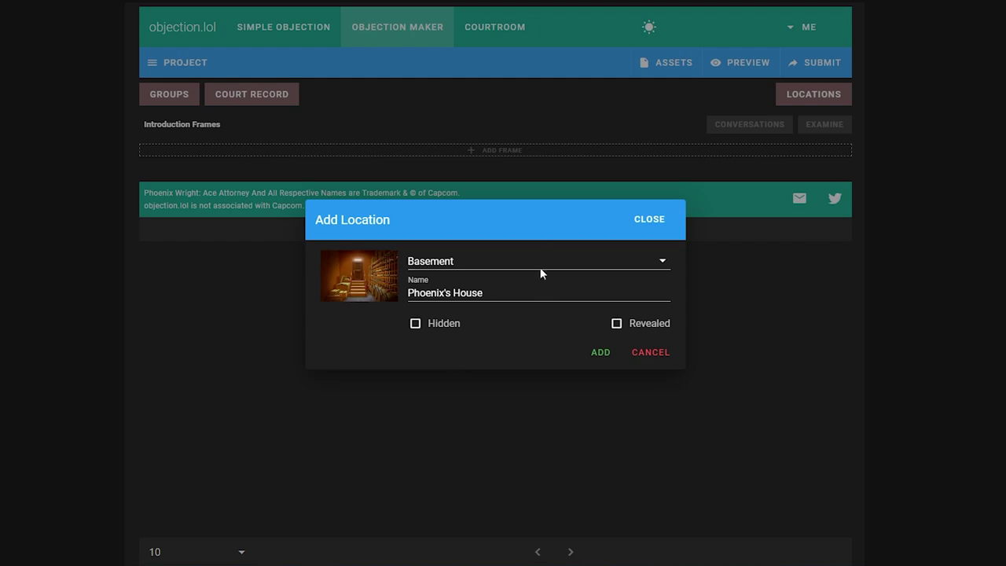
left_click(601, 354)
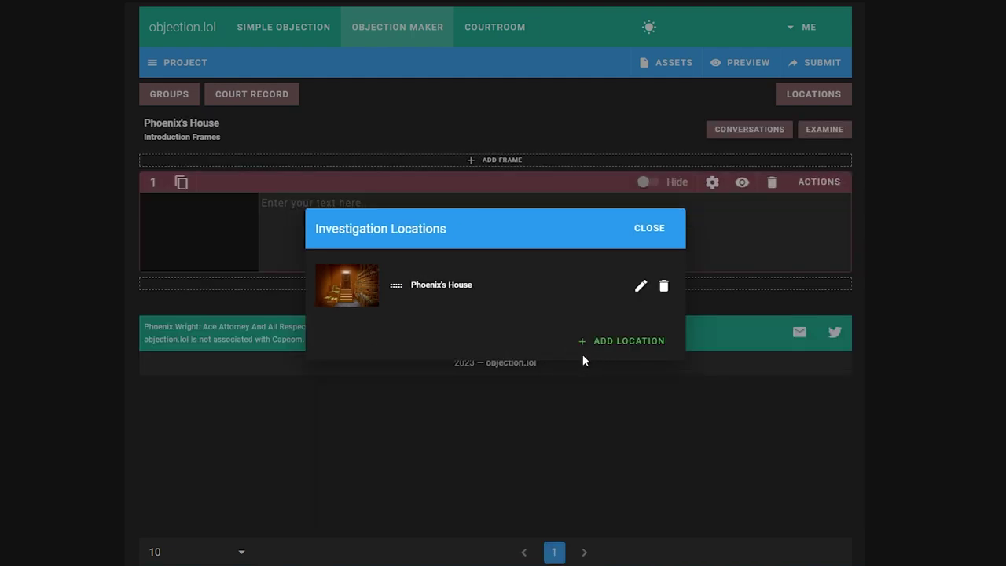
left_click(651, 234)
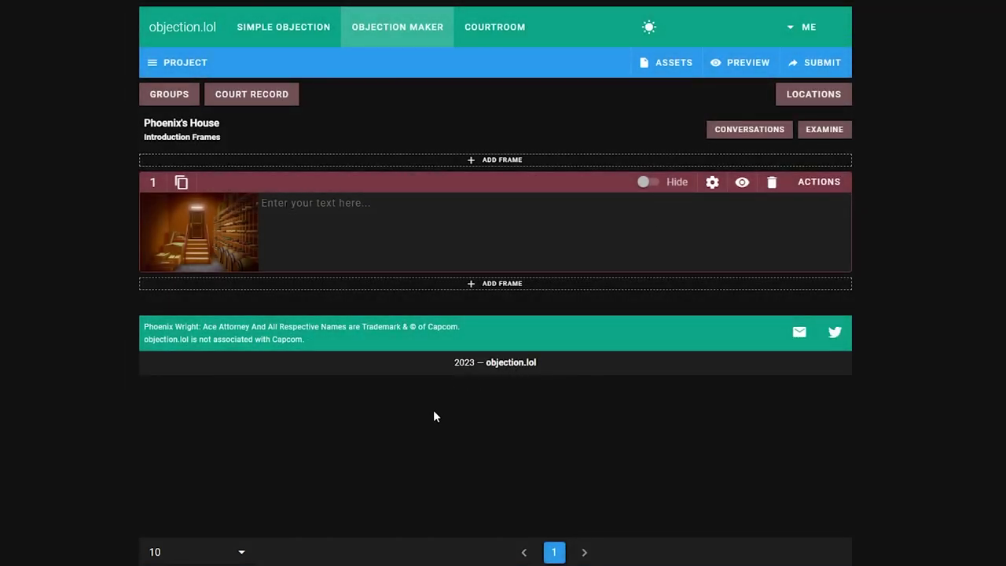
Step: Enter "Hi. I'm Phoenix Wright." as frame 1's dialogue
left_click(374, 253)
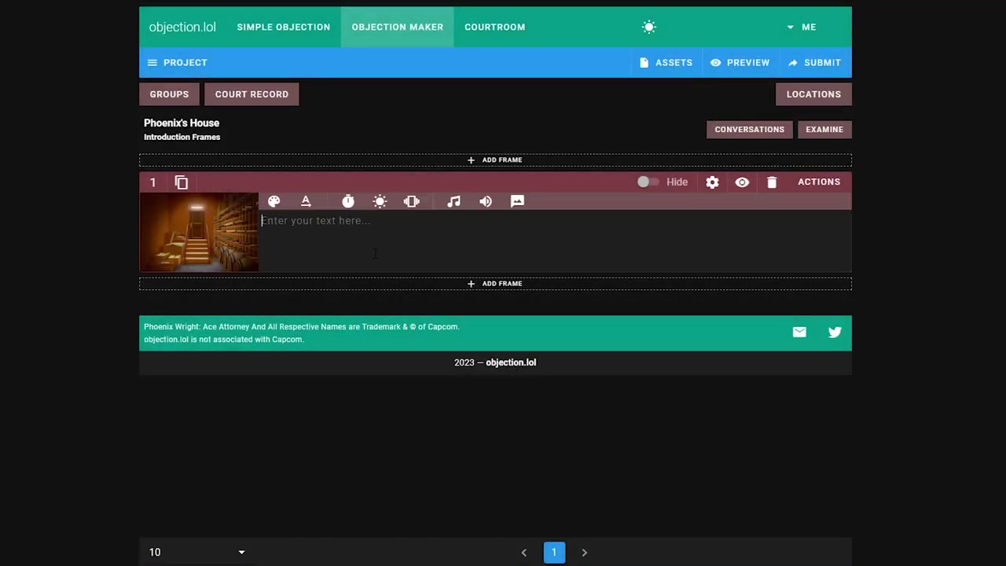
type("Hi. I'm Phoenix Wright.")
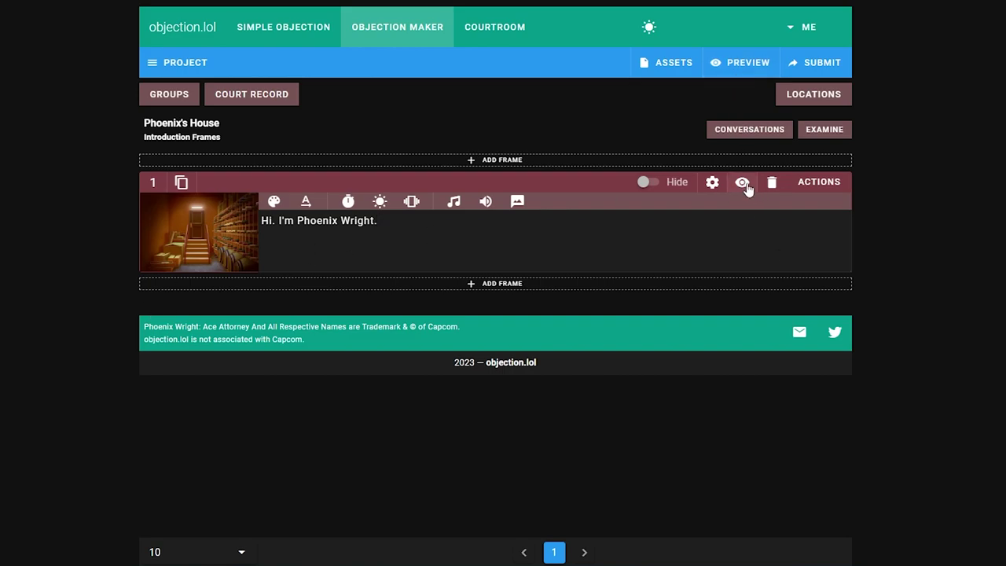
Step: Play frame 1 in the Case Previewer in full screen, replaying it once before closing
left_click(742, 183)
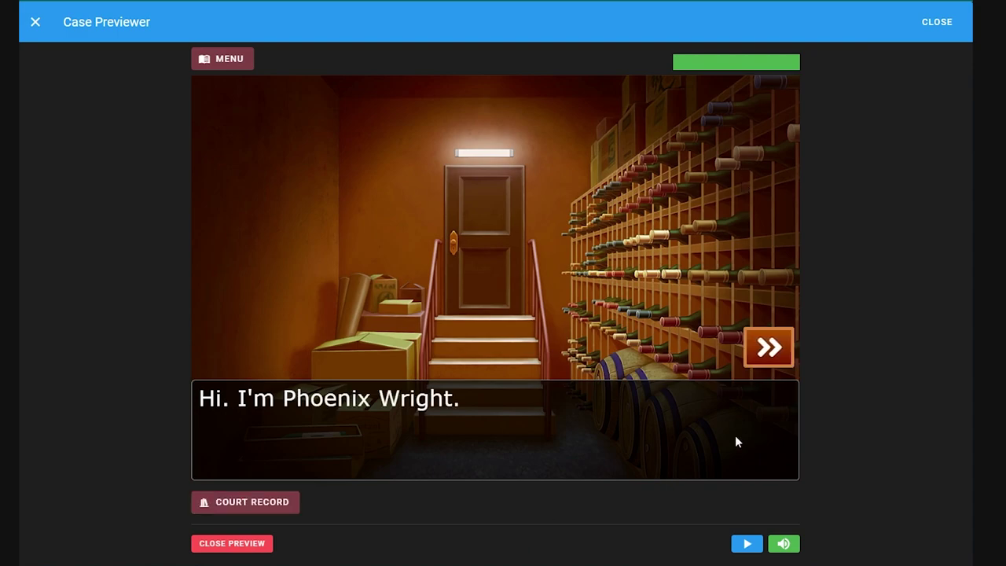
left_click(768, 347)
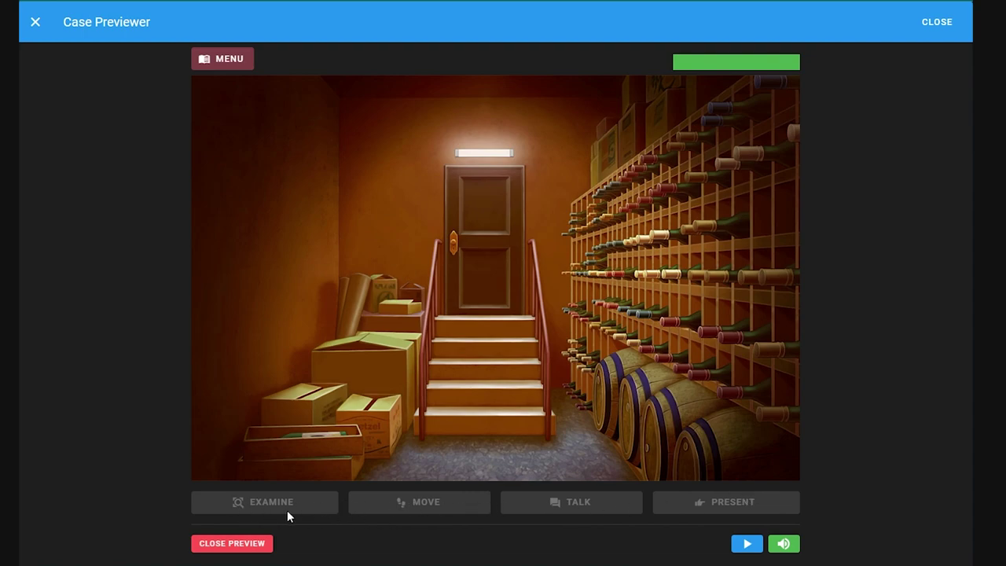
key("F11")
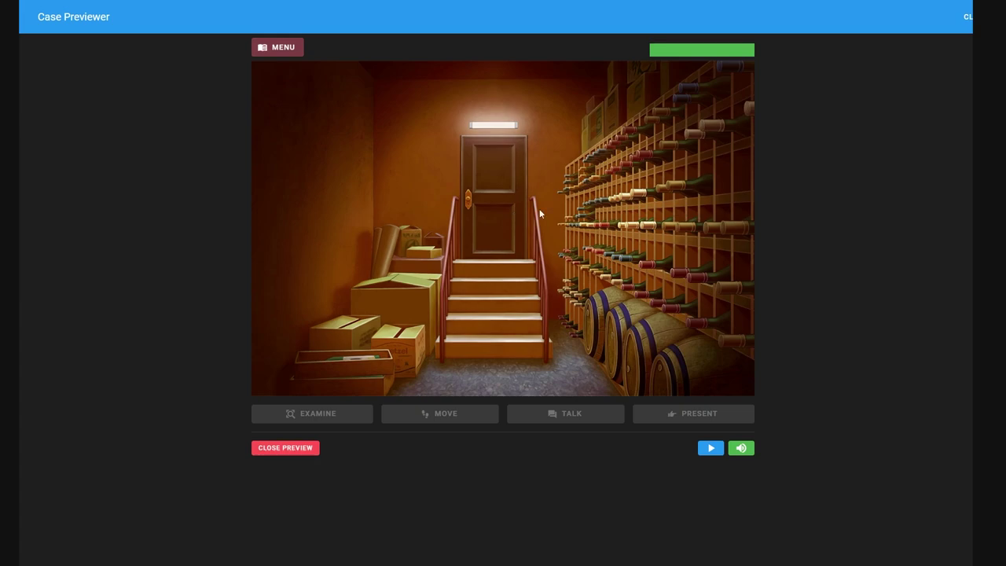
left_click(956, 23)
left_click(709, 149)
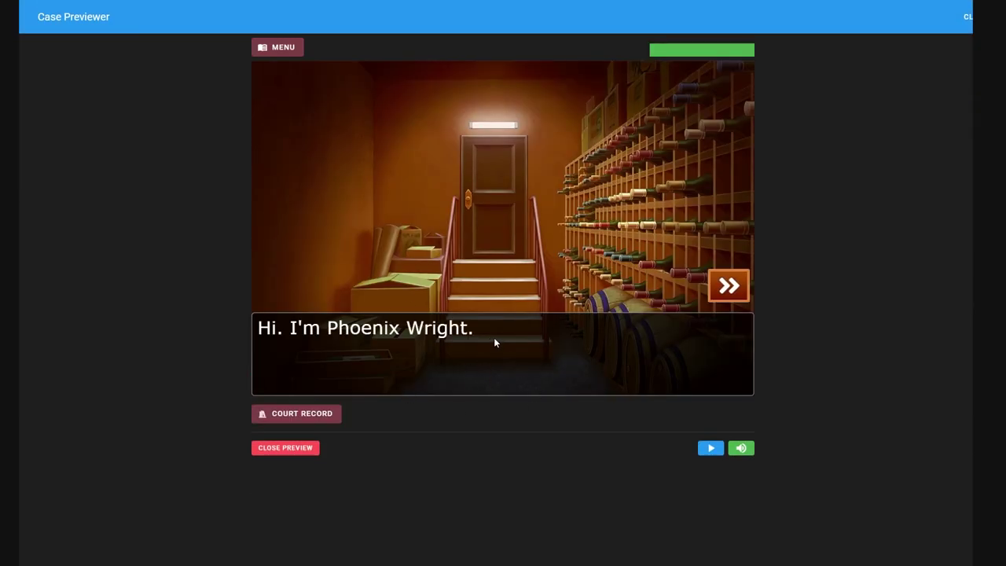
left_click(958, 22)
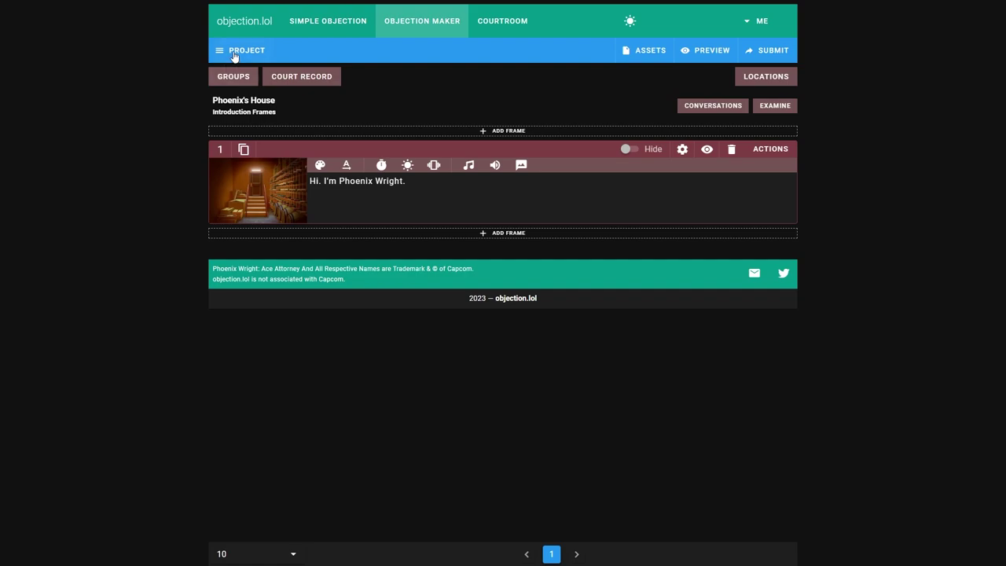
Step: Set the case's dialogue style to Trilogy in the project options
left_click(233, 52)
left_click(247, 139)
left_click(414, 231)
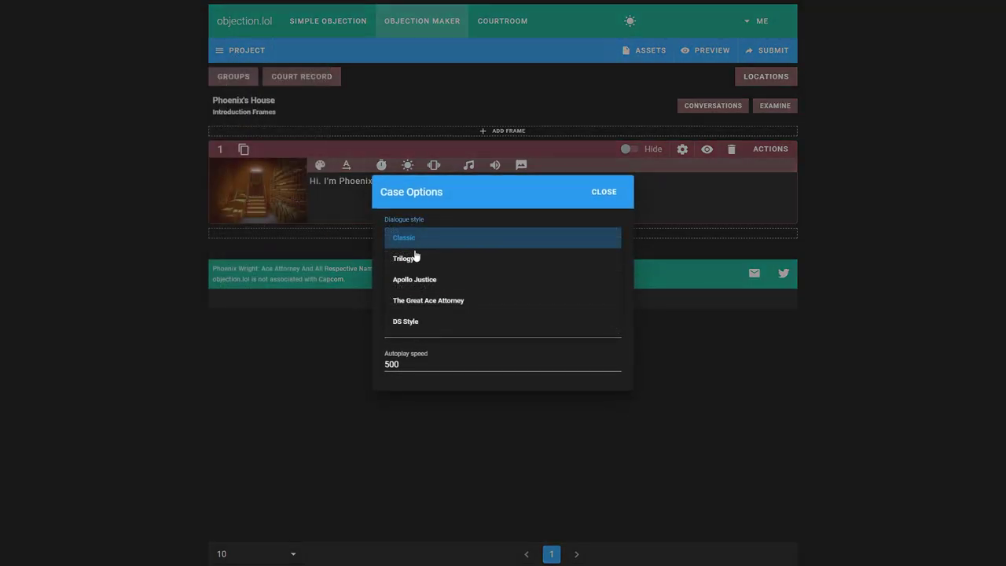
left_click(448, 257)
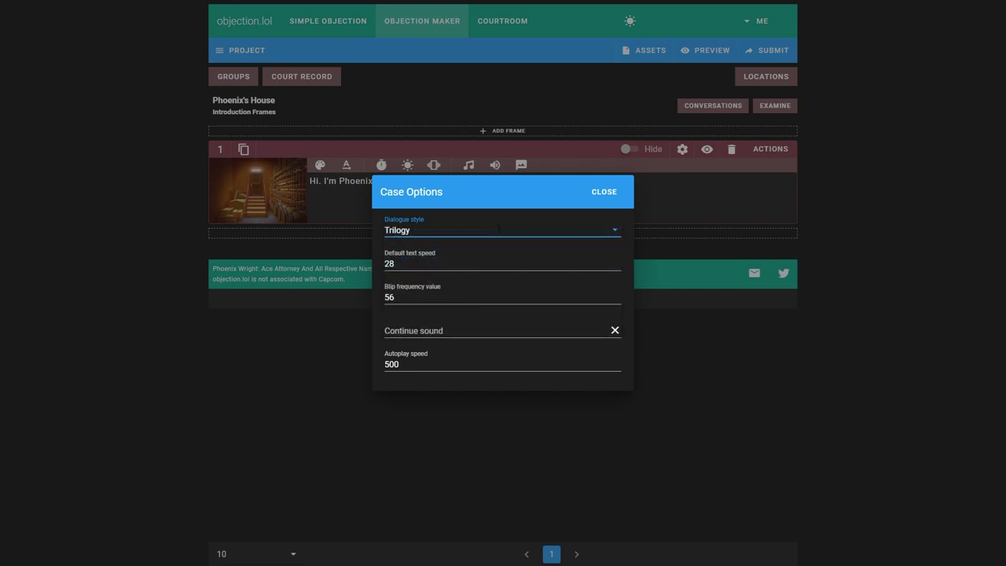
left_click(604, 191)
Step: Preview frame 1 to see the Trilogy text box, then close the previewer
right_click(707, 149)
left_click(707, 148)
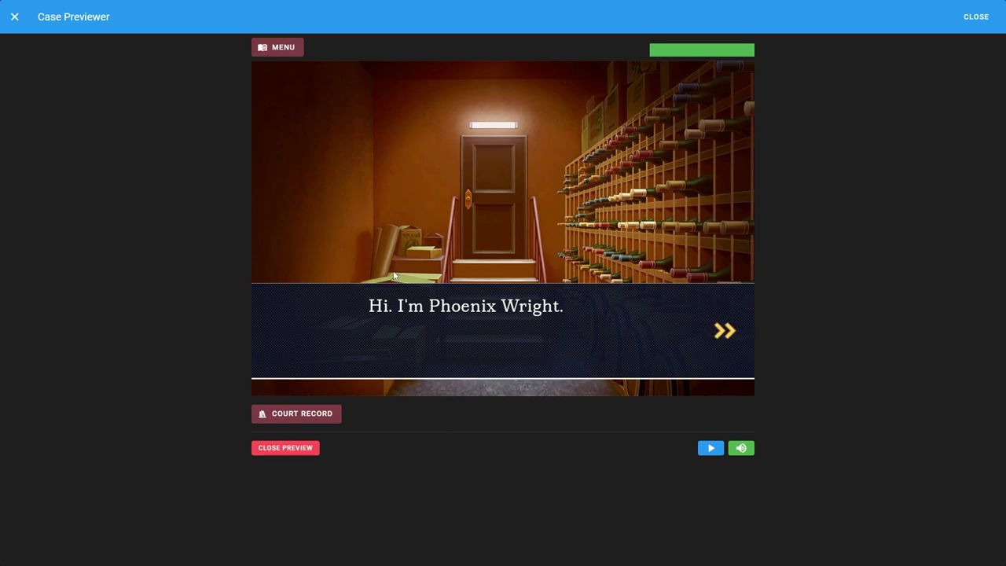
left_click(974, 16)
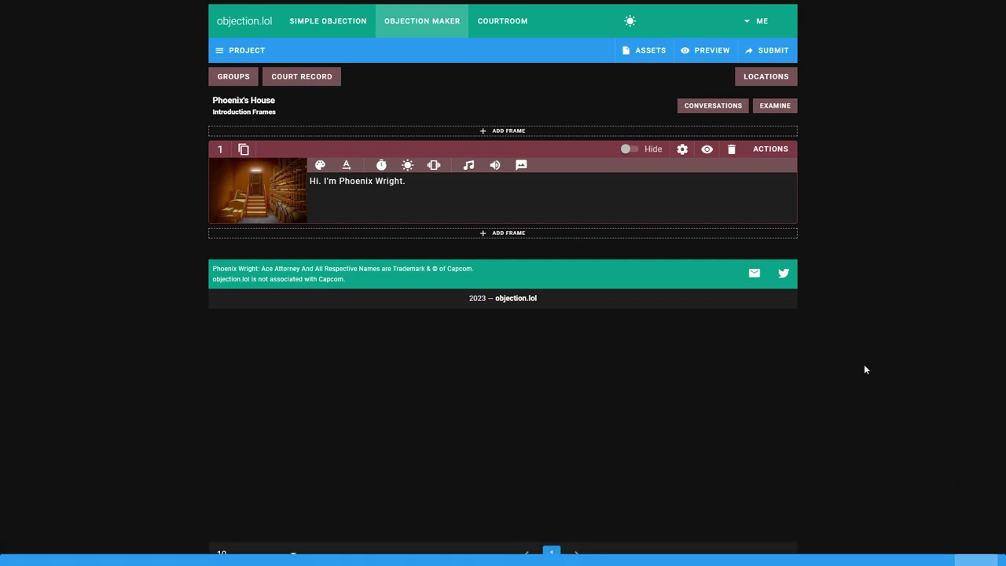
Step: Keep the Basement background and give frame 1 the custom speaker name Phoenix
left_click(267, 198)
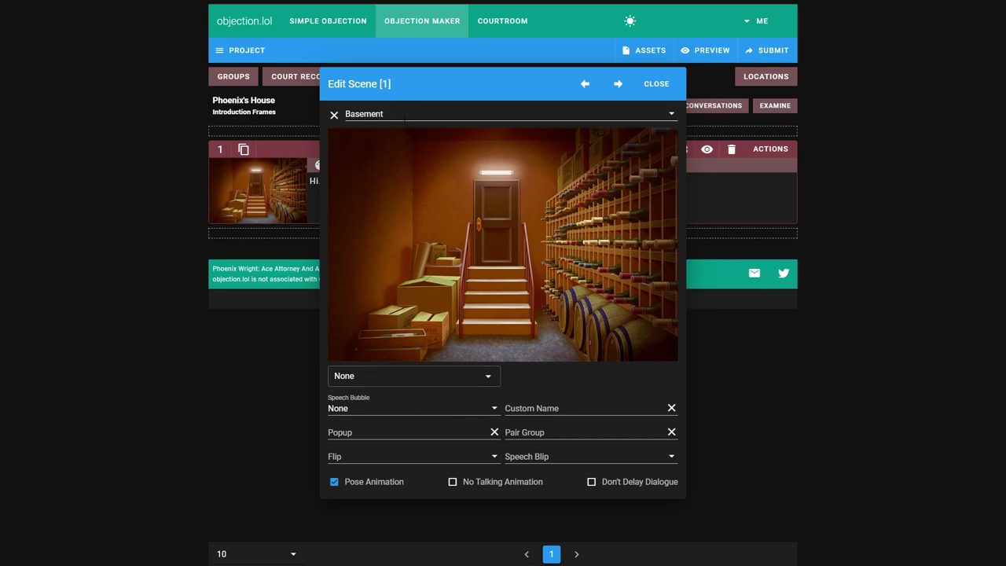
left_click(385, 116)
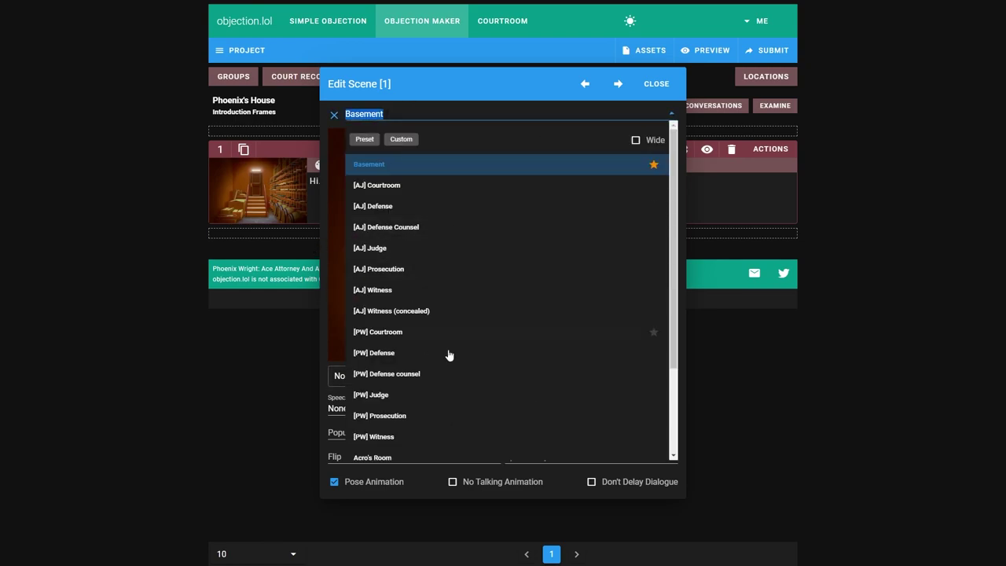
left_click(424, 159)
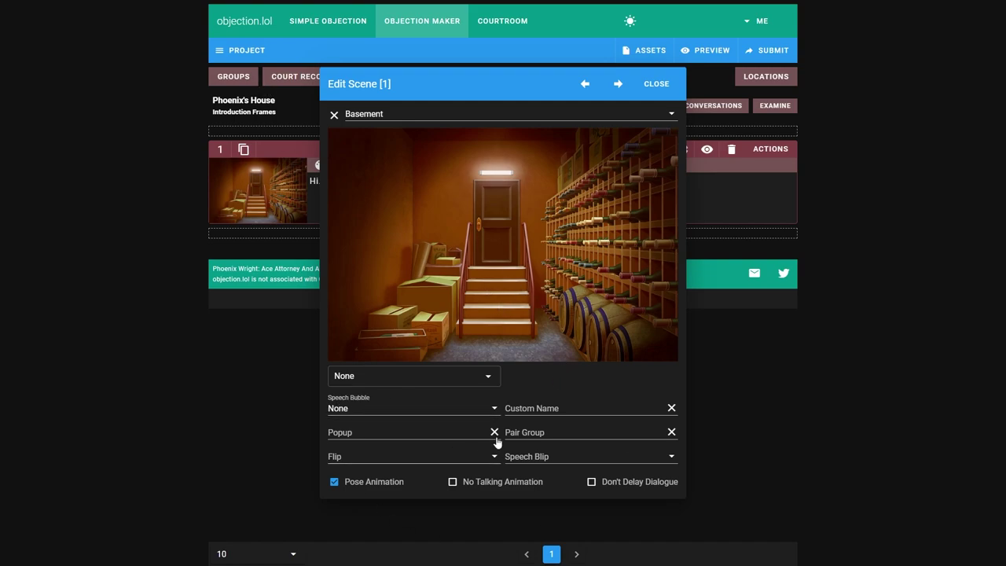
left_click(534, 410)
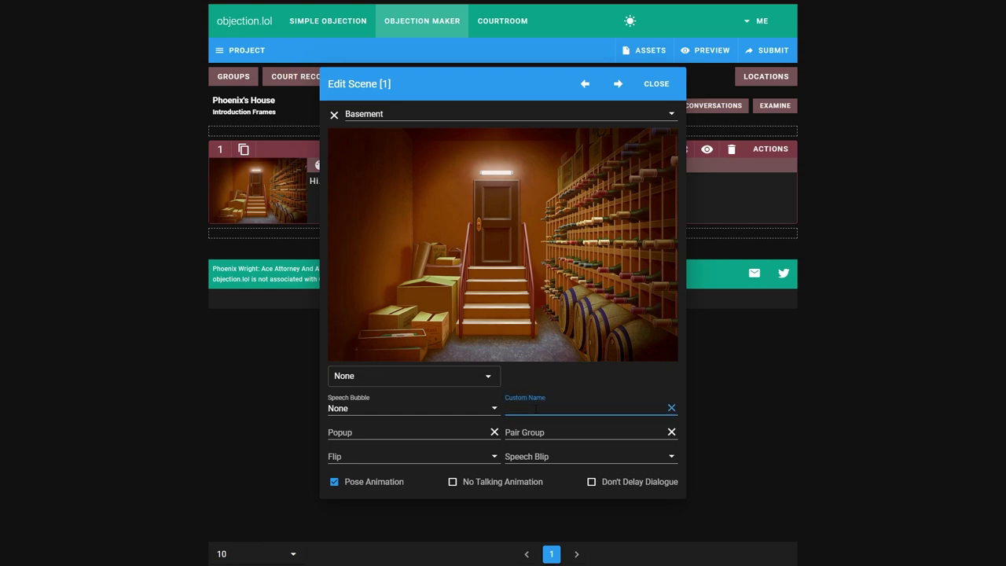
type("Phoenix")
left_click(533, 316)
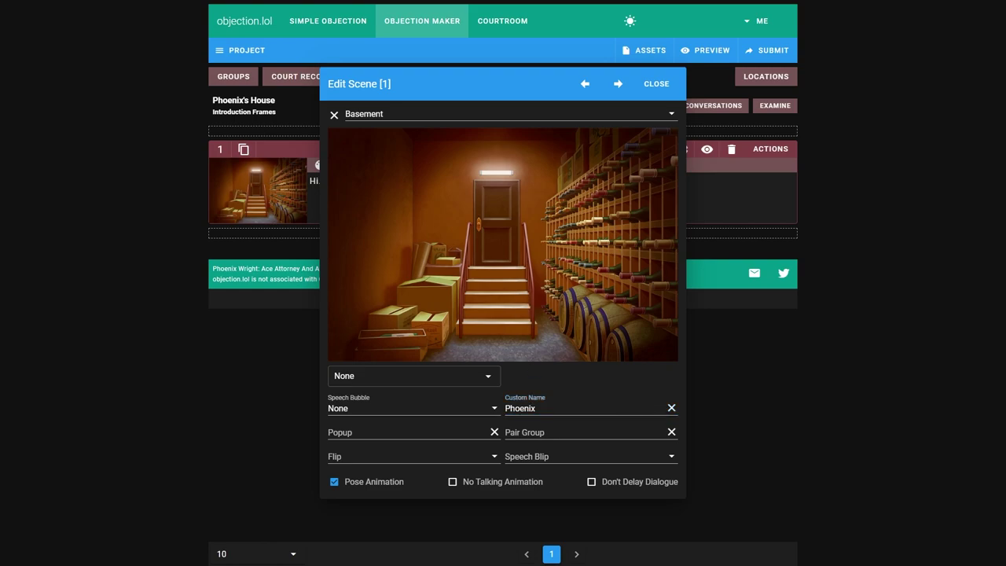
left_click(668, 69)
Step: Preview frame 1 to check the Phoenix nameplate, then close the previewer
left_click(707, 148)
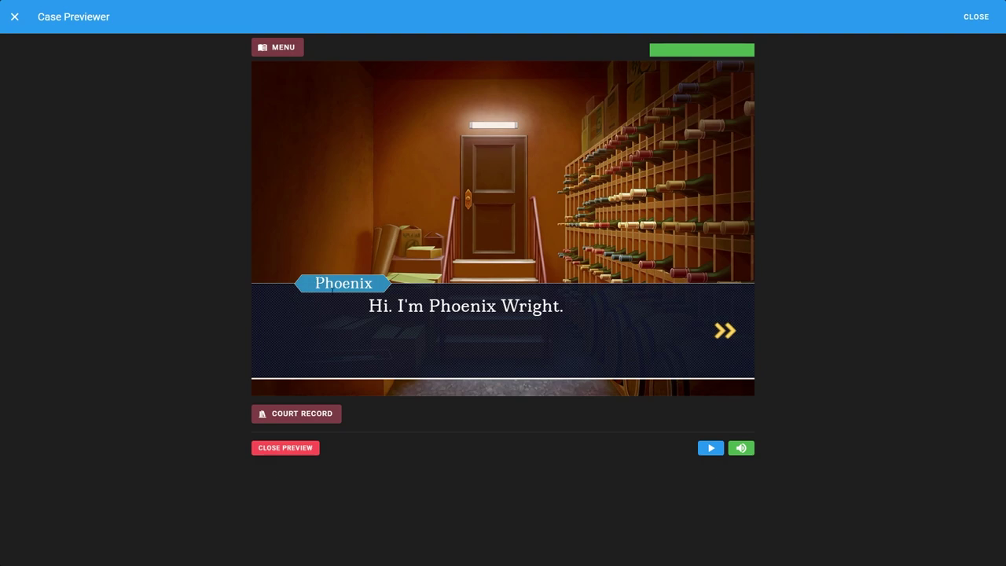
left_click(723, 339)
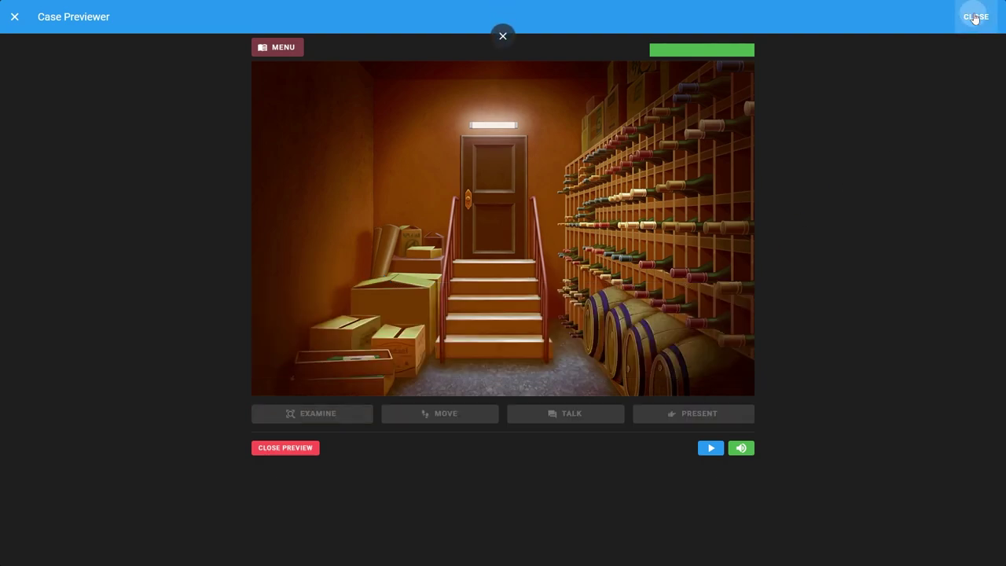
left_click(974, 16)
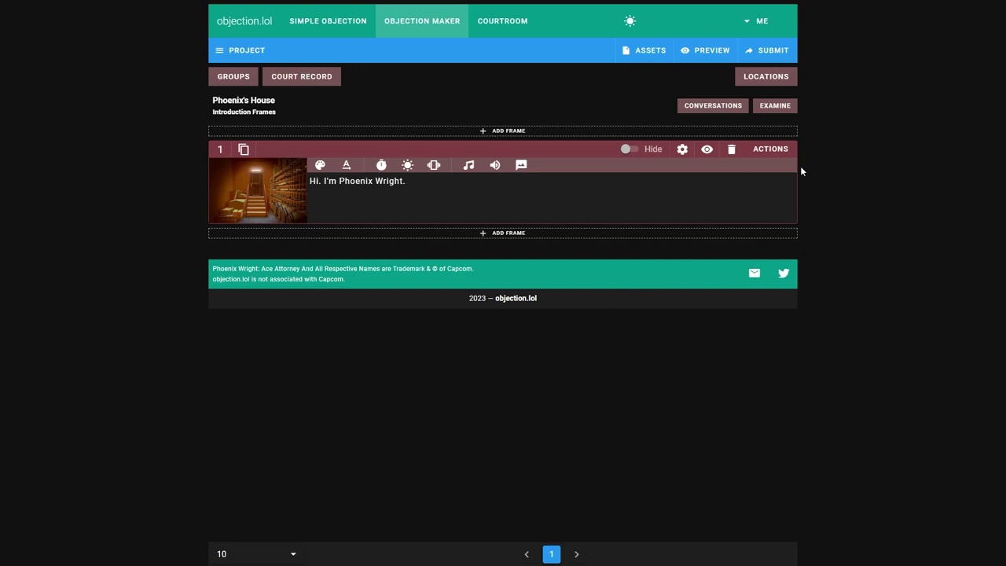
Step: Draw a new examine box over the basement door, name it Door and mark it hidden
left_click(781, 108)
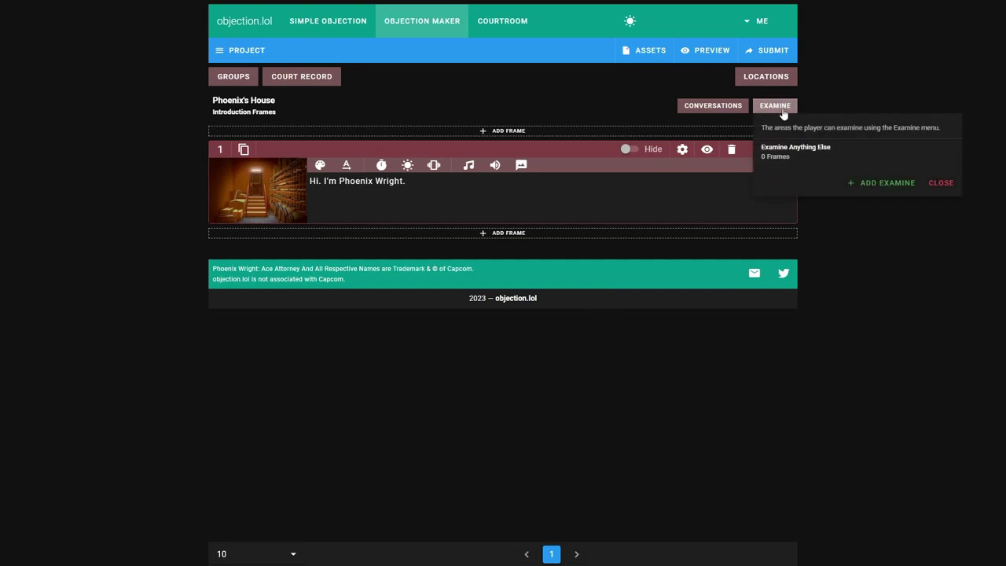
left_click(861, 186)
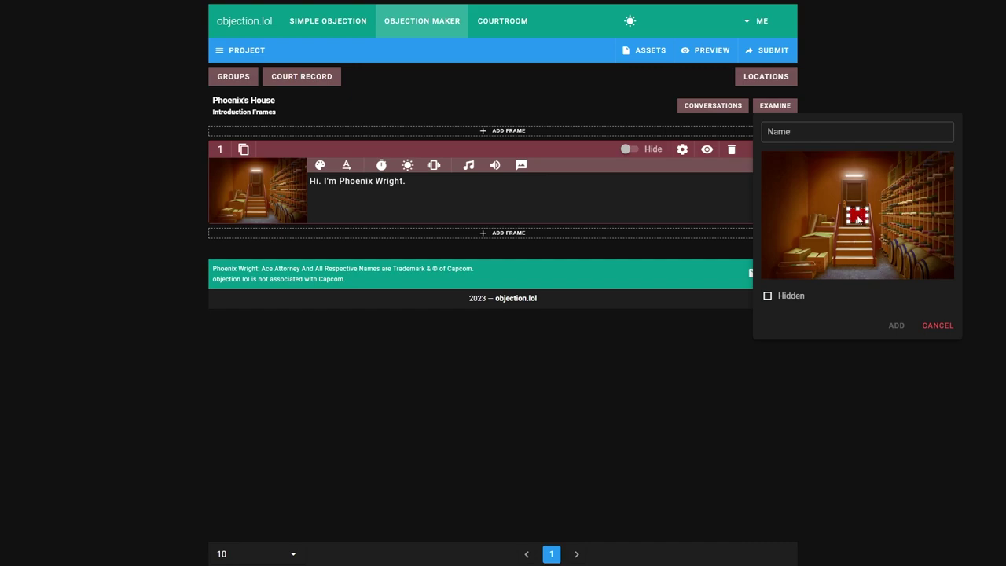
mouse_move(859, 219)
left_mouse_down()
mouse_move(861, 209)
mouse_move(821, 275)
mouse_move(855, 189)
mouse_move(865, 226)
left_mouse_up()
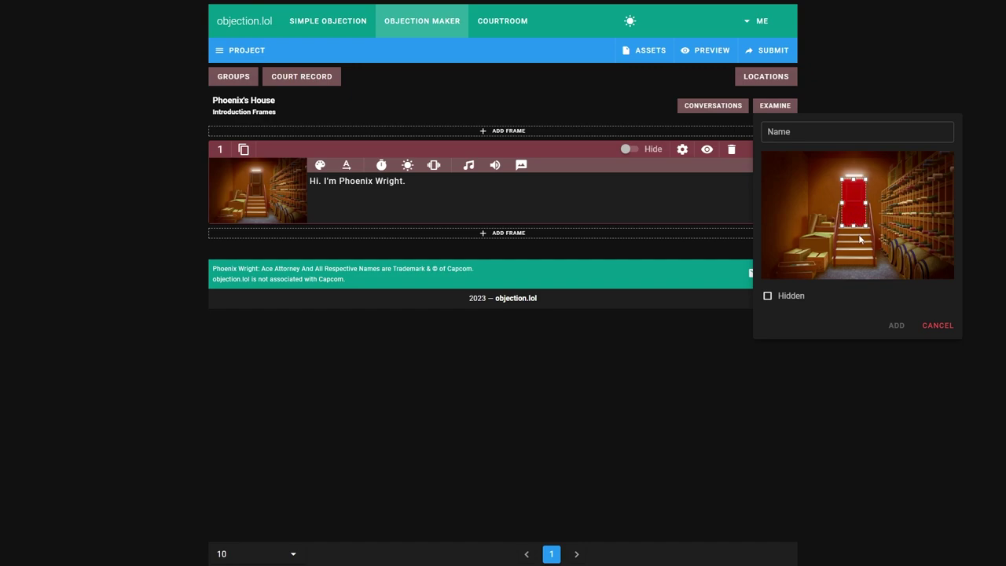
mouse_move(854, 205)
left_mouse_down()
mouse_move(852, 243)
mouse_move(866, 250)
mouse_move(895, 178)
mouse_move(917, 213)
mouse_move(828, 245)
mouse_move(857, 207)
left_mouse_up()
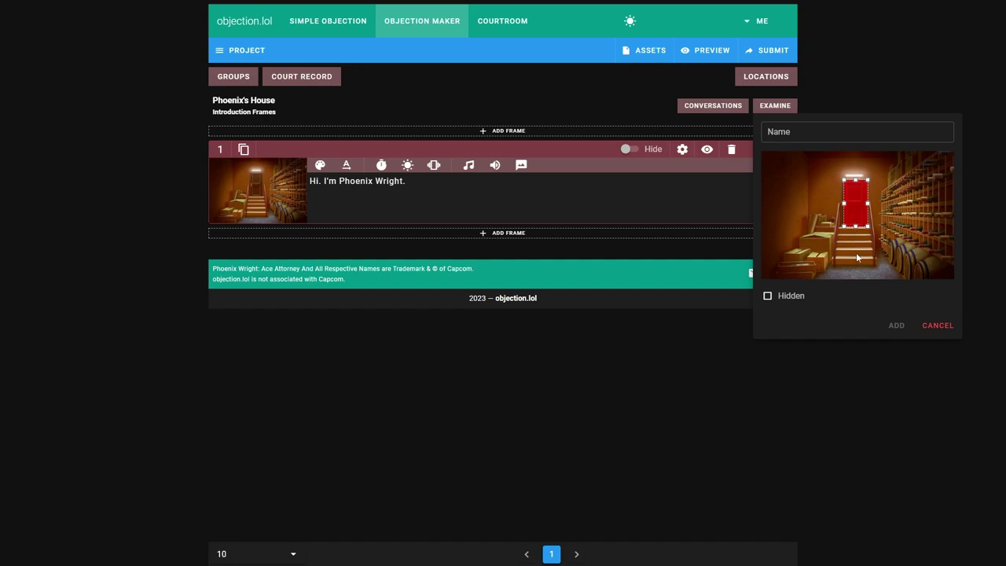
left_click(862, 131)
type("Door")
left_click(784, 301)
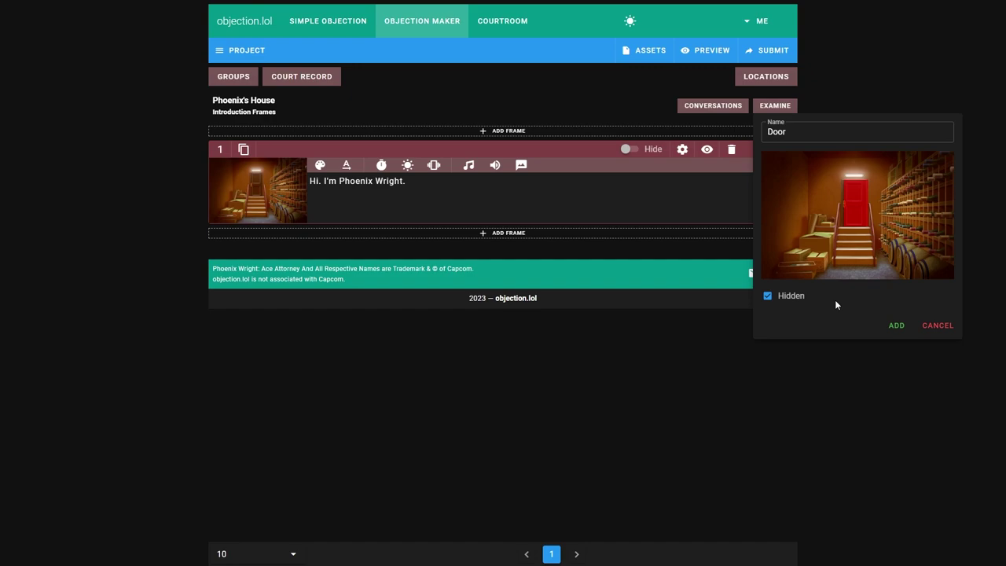
Step: Add the Door examine area unhidden and write its first line, "(It's a door!)"
left_click(785, 295)
left_click(898, 328)
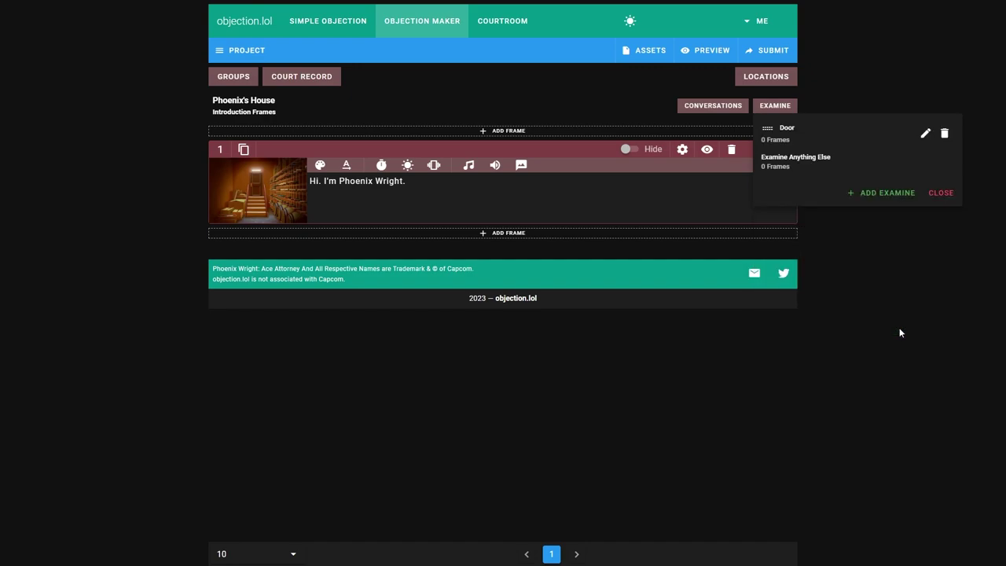
left_click(801, 128)
left_click(373, 119)
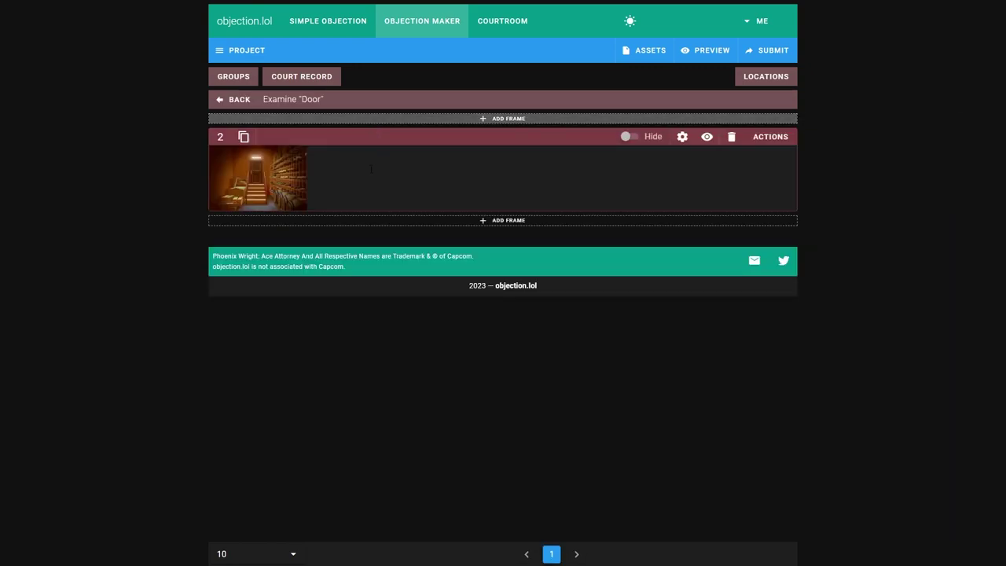
type("(It'sm a door")
key("BackSpace")
key("BackSpace")
key("BackSpace")
key("BackSpace")
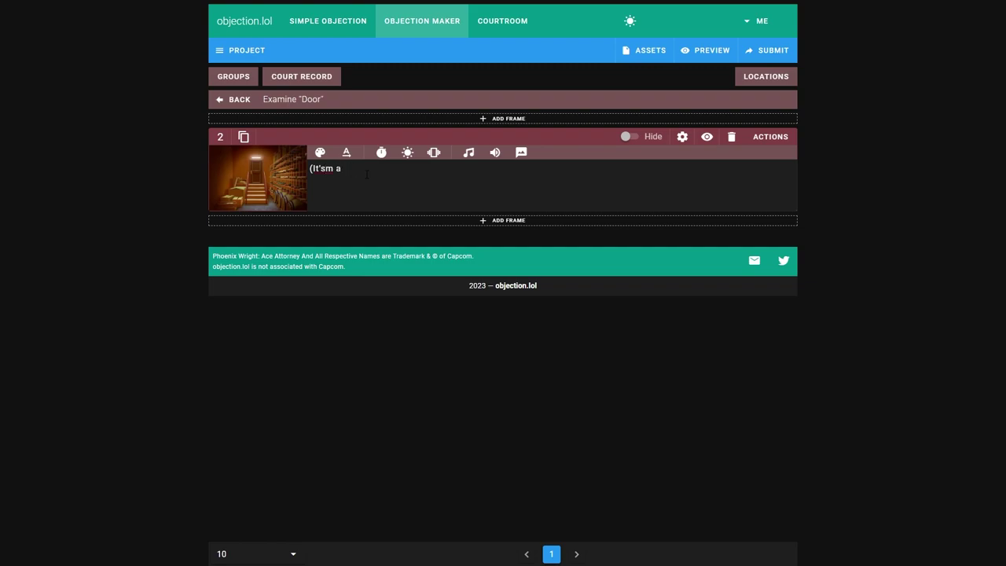
key("BackSpace")
type("a door!")
Step: Set the door line's custom speaker name to Phoenix and check it in the preview
left_click(254, 179)
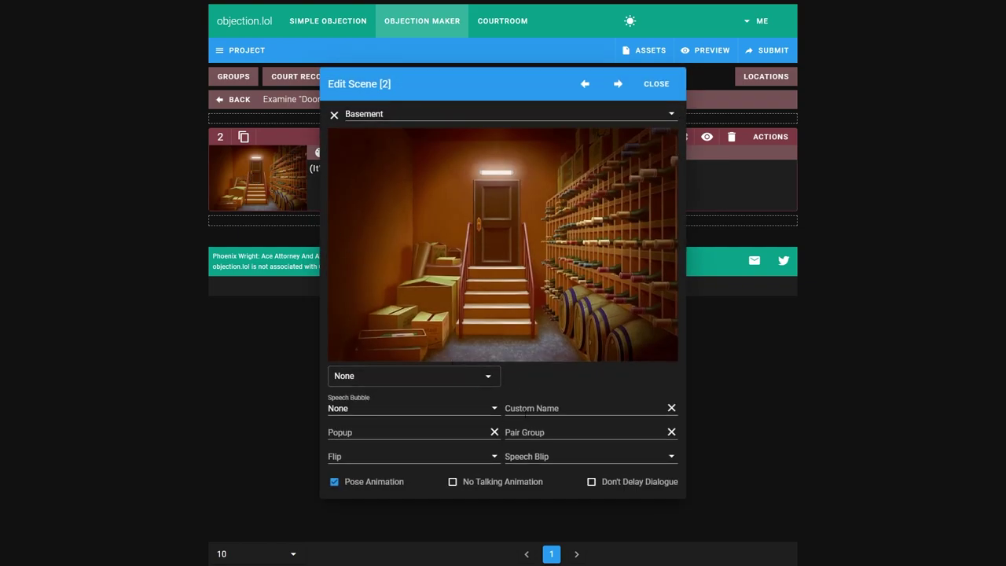
left_click(525, 411)
type("Phoenoix")
left_click(659, 84)
left_click(706, 137)
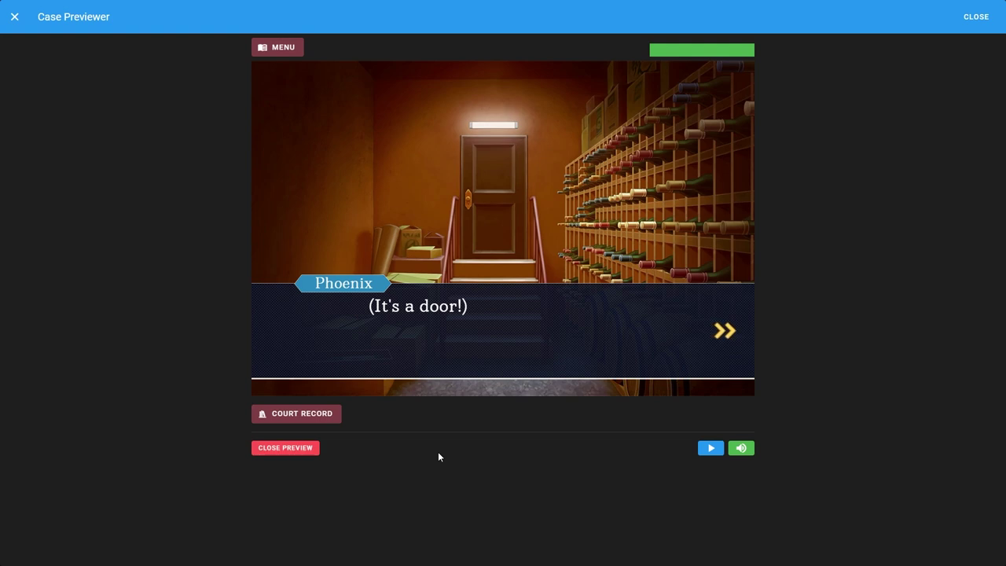
left_click(975, 17)
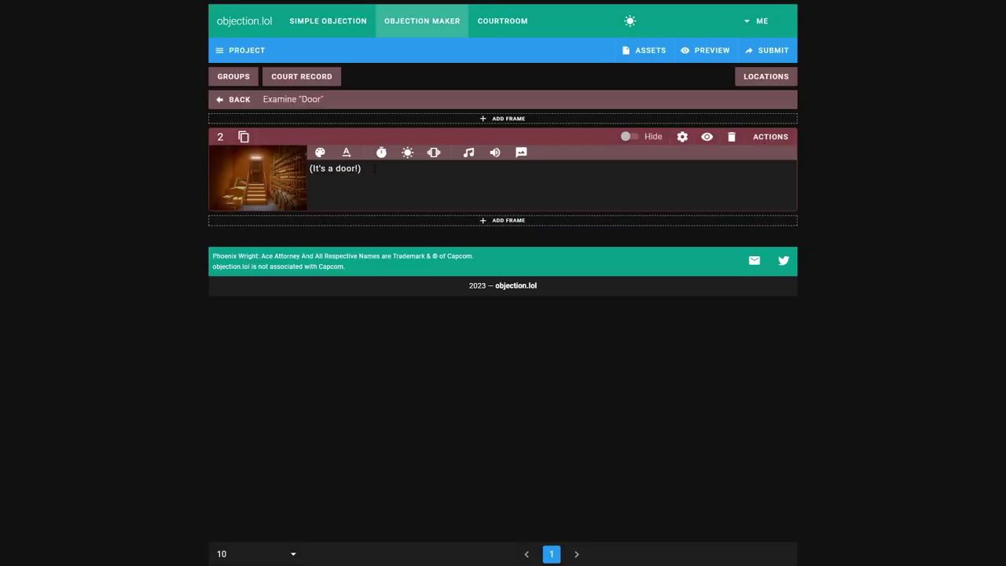
Step: Colour the line (It's a door!) blue with the text colour palette
left_click_drag(379, 168, 301, 180)
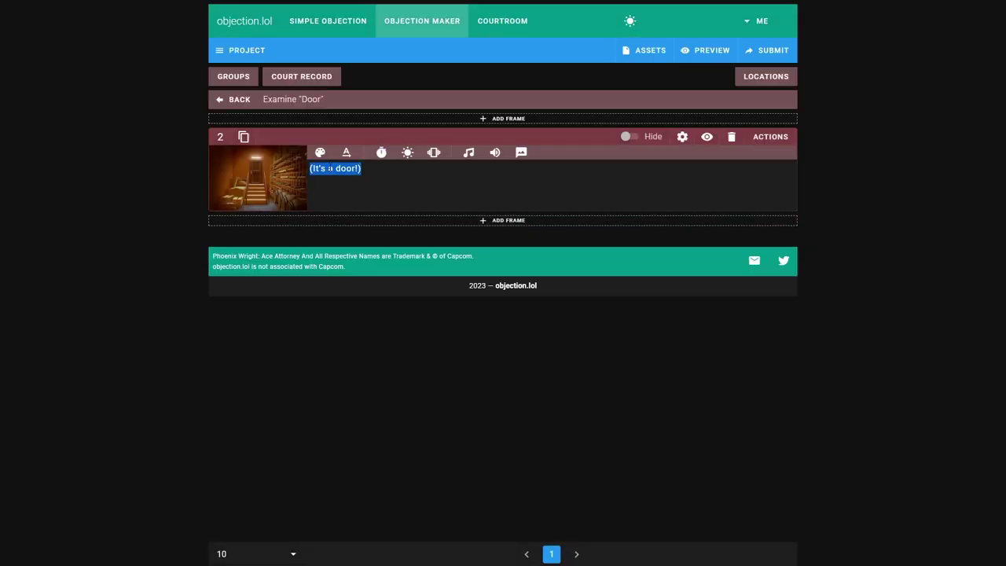
left_click(321, 154)
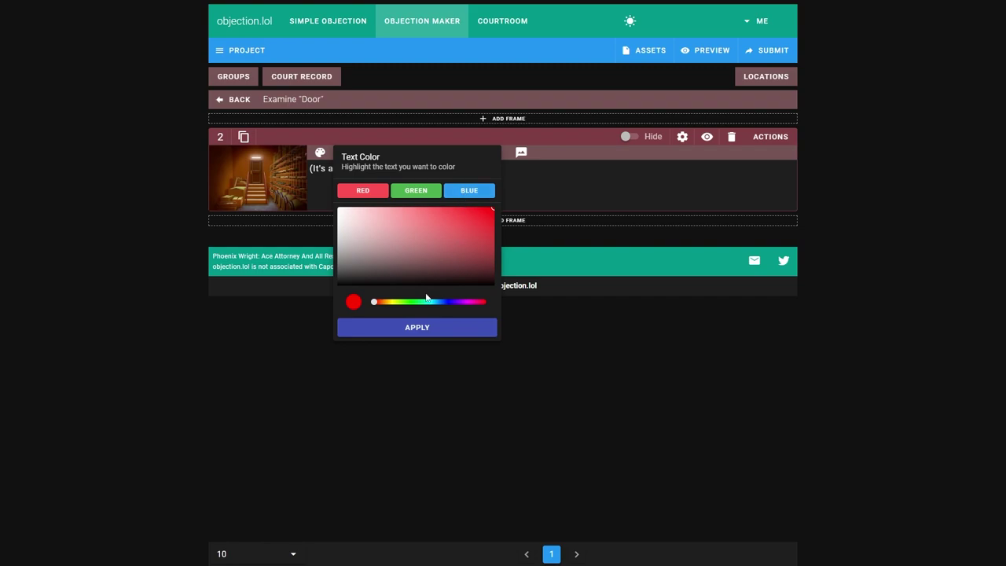
left_click_drag(374, 301, 445, 302)
left_click(471, 235)
left_click(428, 334)
left_click(471, 191)
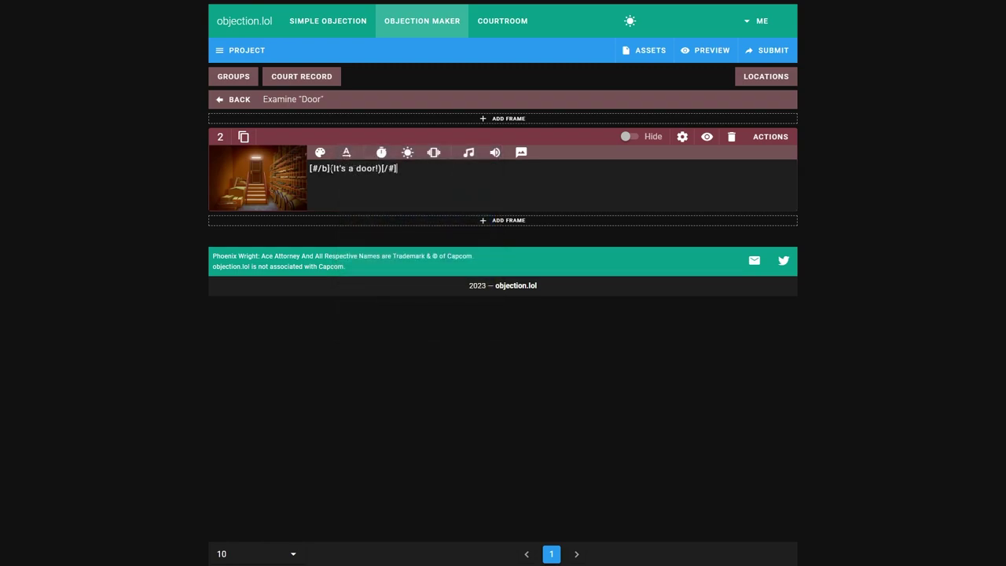
Step: Check the blue colour tags and preview the door line
left_click_drag(408, 168, 310, 168)
left_click(329, 169)
left_click(706, 137)
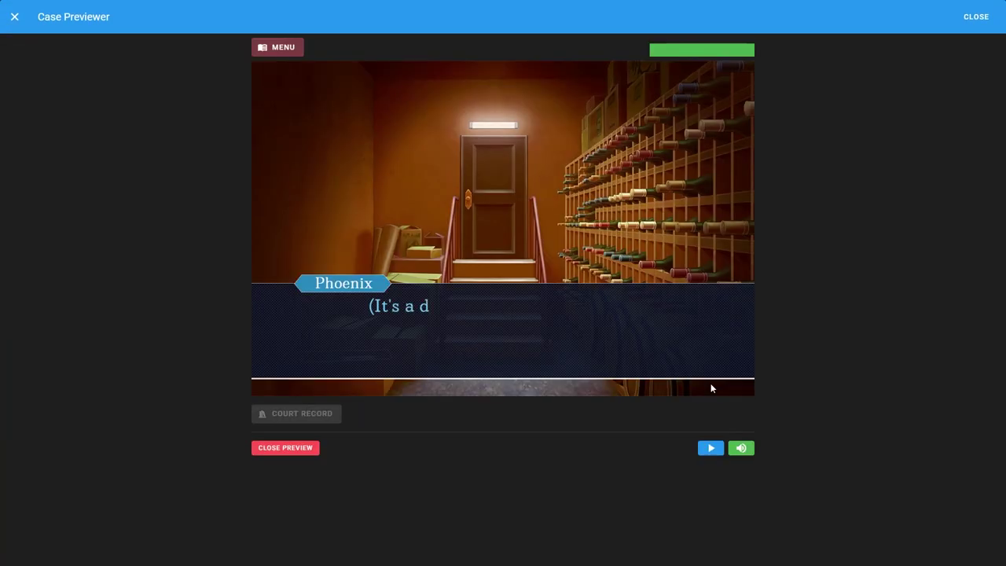
left_click(975, 17)
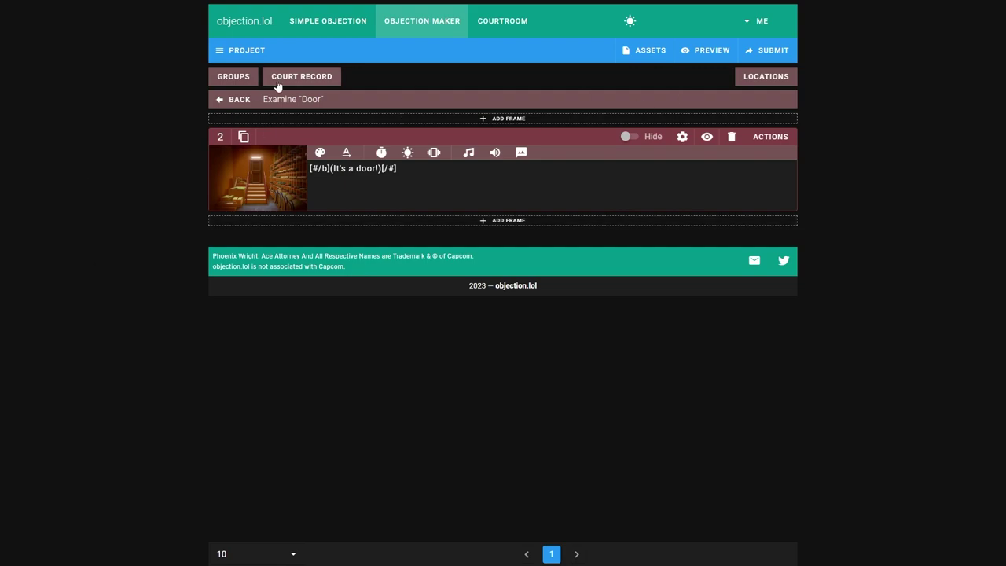
Step: Preview the whole case and examine the door to see (It's a door!)
left_click(235, 100)
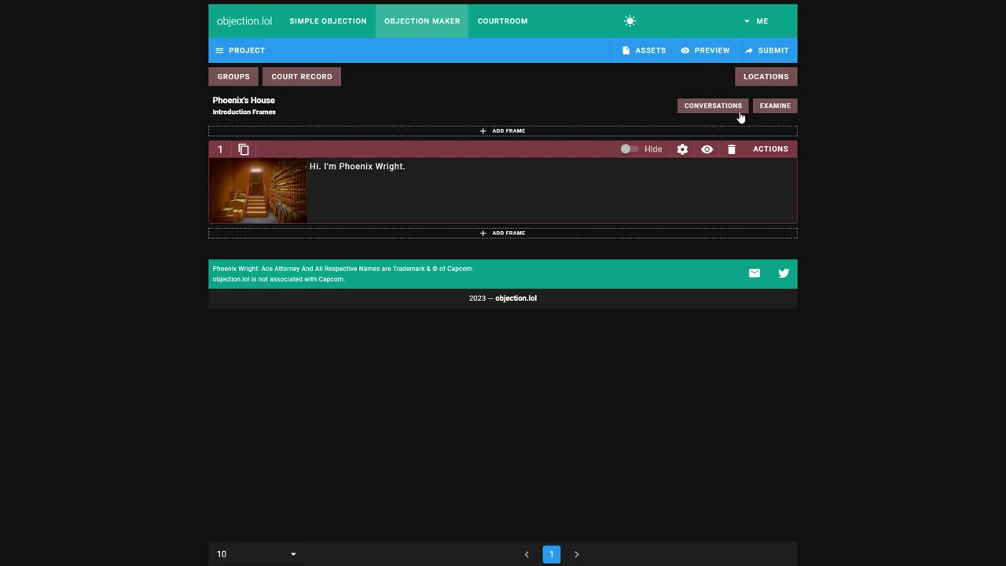
left_click(705, 49)
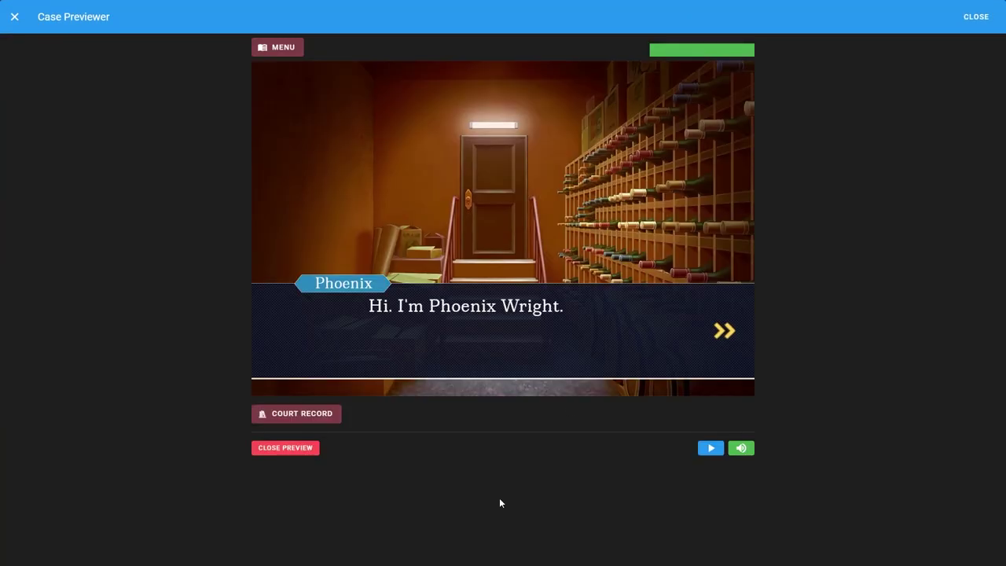
left_click(728, 338)
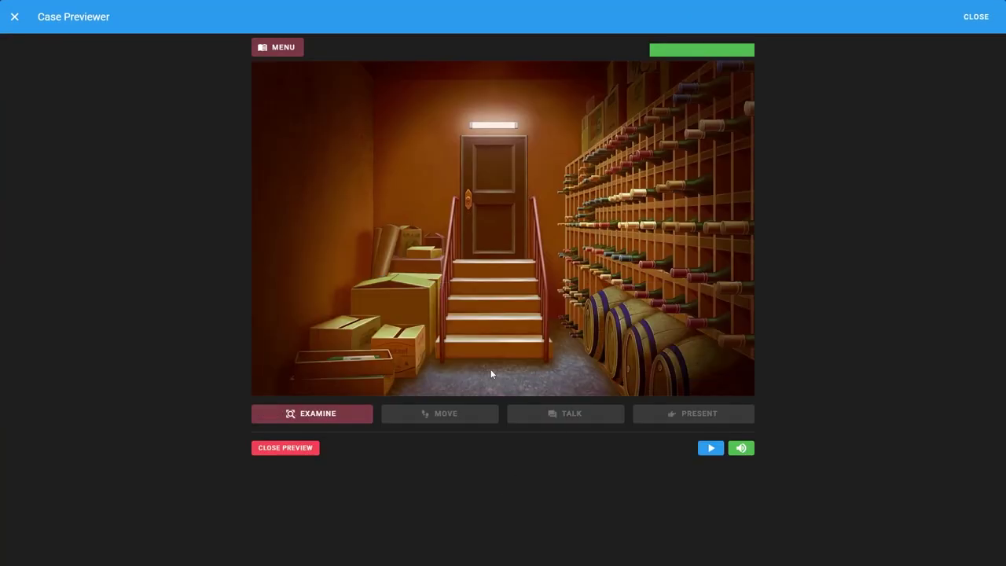
left_click(333, 413)
left_click_drag(366, 199, 628, 260)
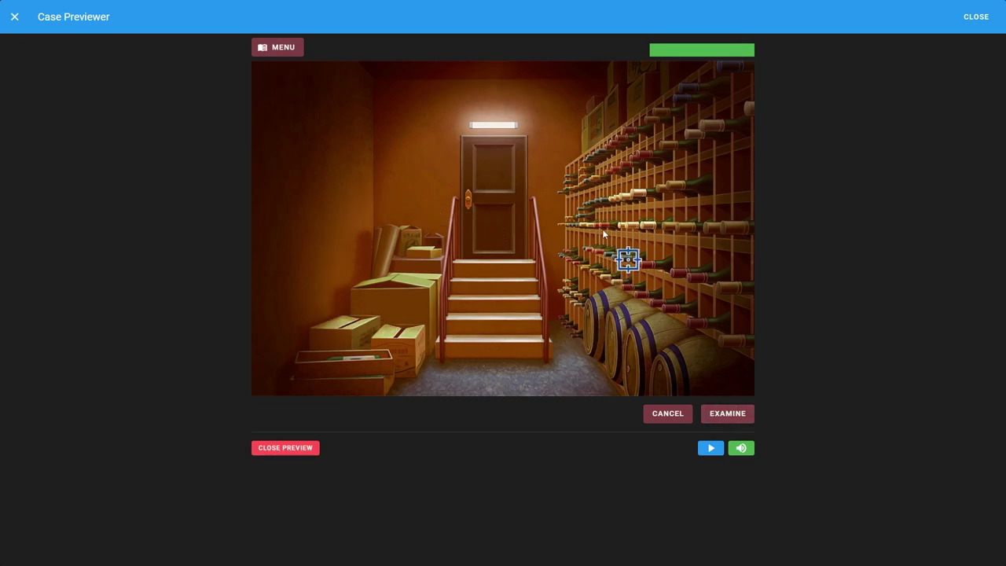
left_click_drag(584, 146, 494, 198)
left_click(728, 415)
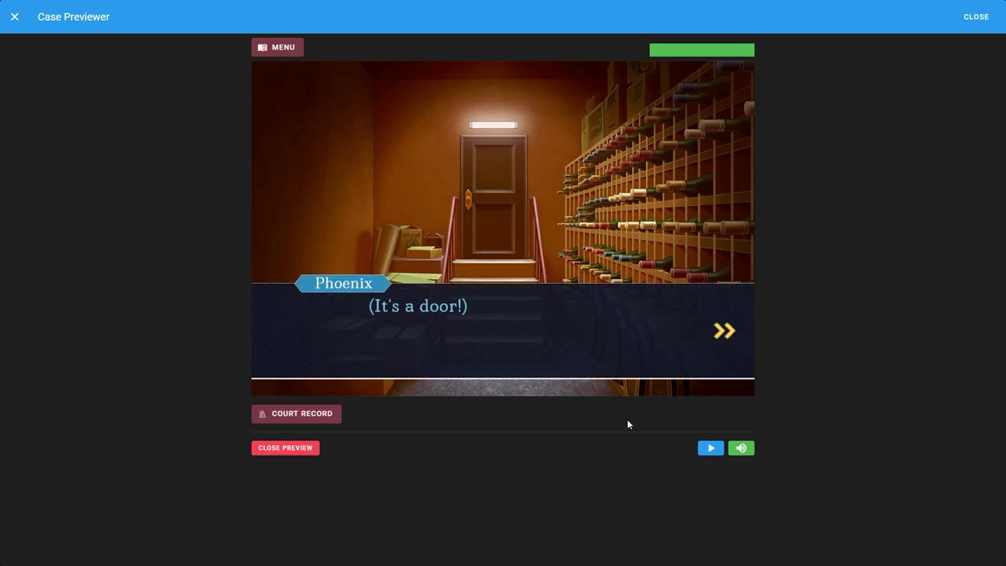
left_click(703, 348)
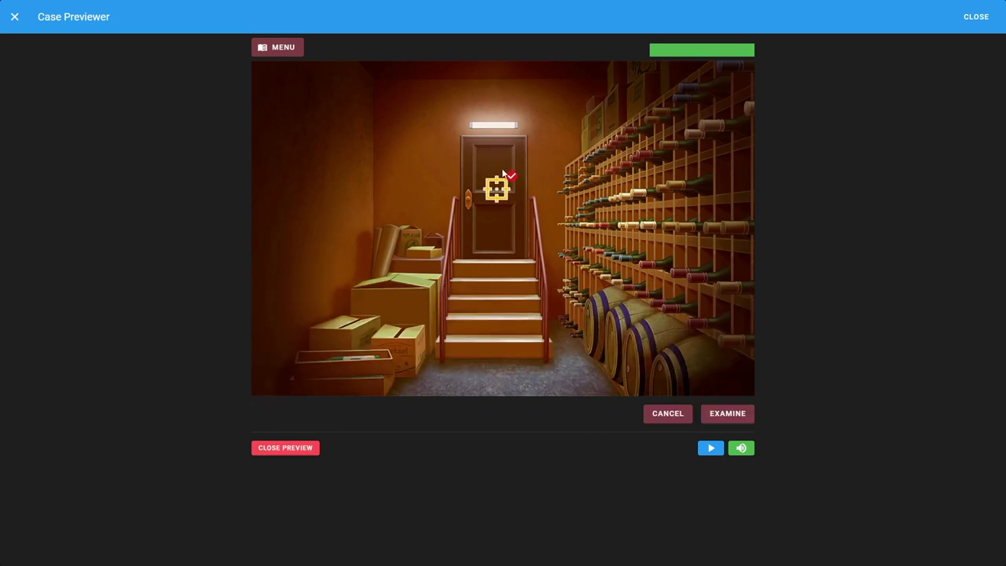
left_click(668, 413)
left_click(981, 17)
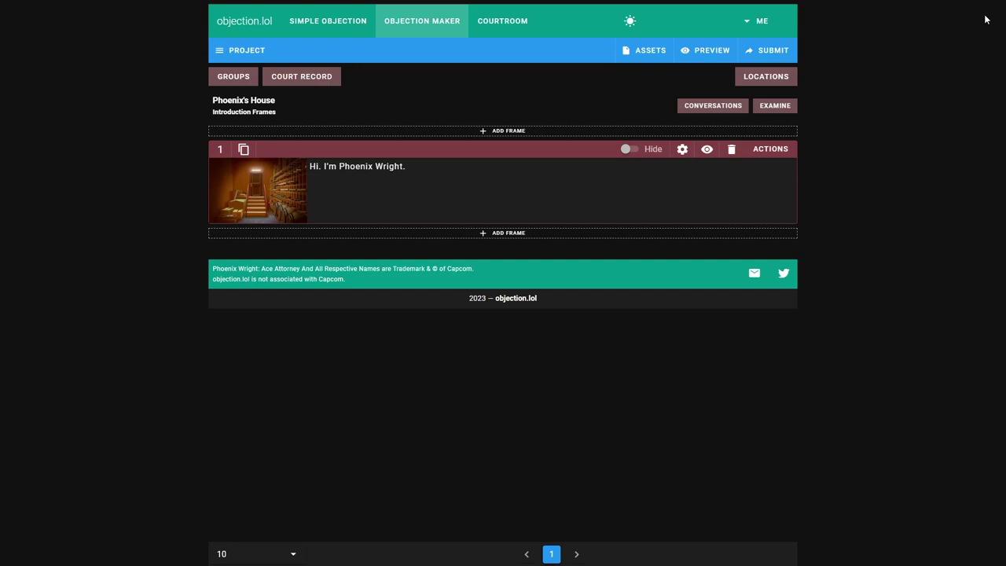
Step: Preview the case again, examining a spot by the boxes
left_click(722, 49)
left_click(300, 415)
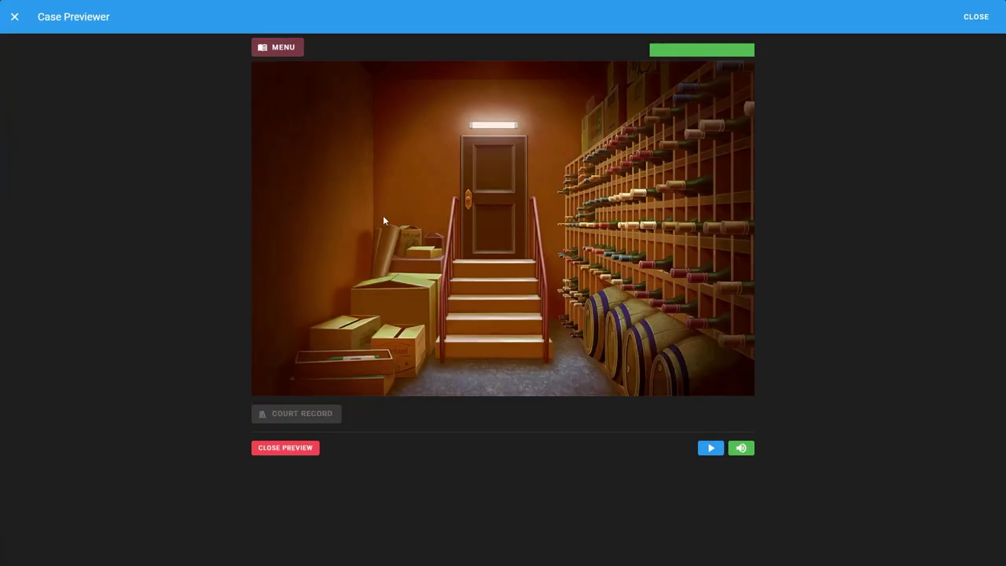
left_click(374, 187)
left_click(726, 416)
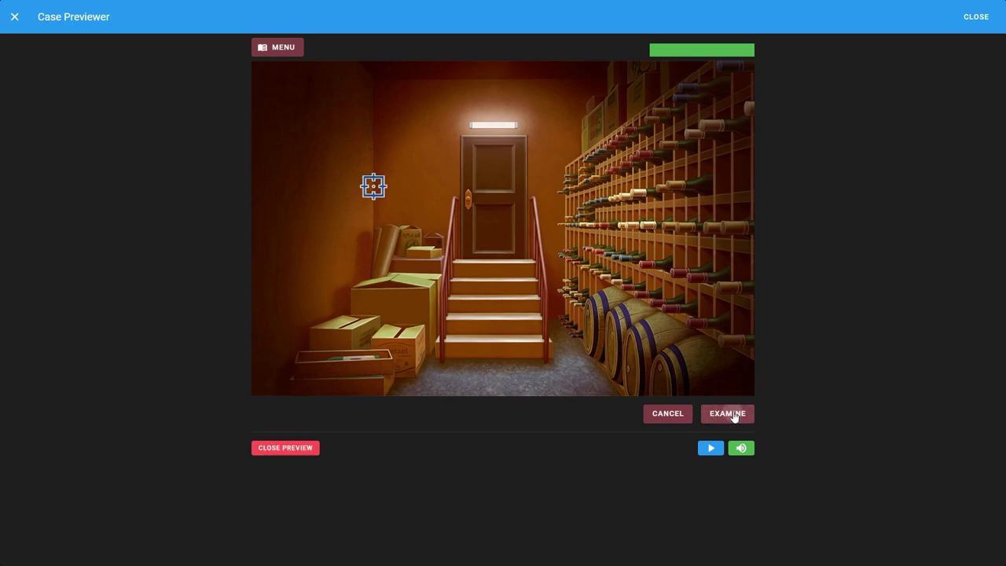
left_click(669, 417)
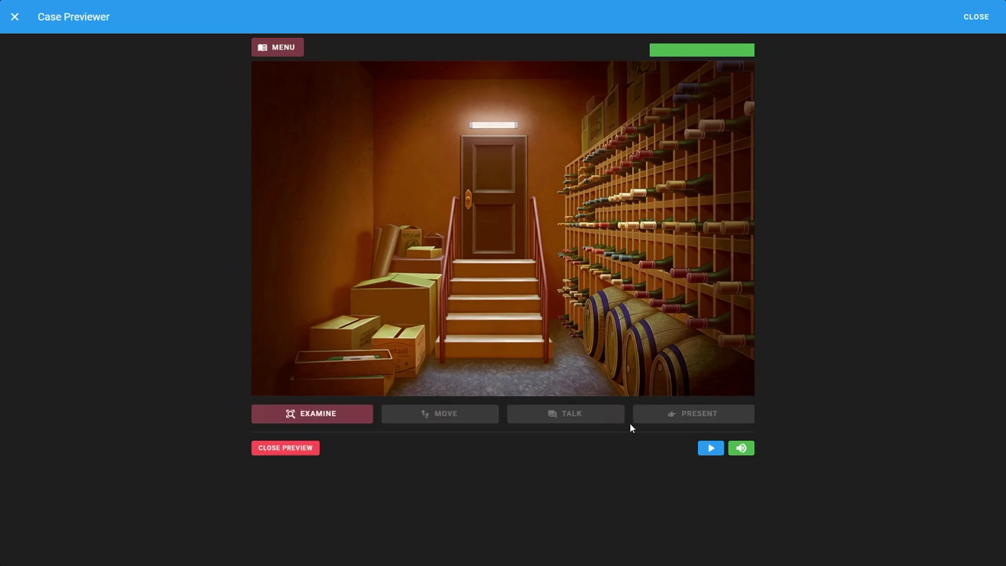
left_click(974, 17)
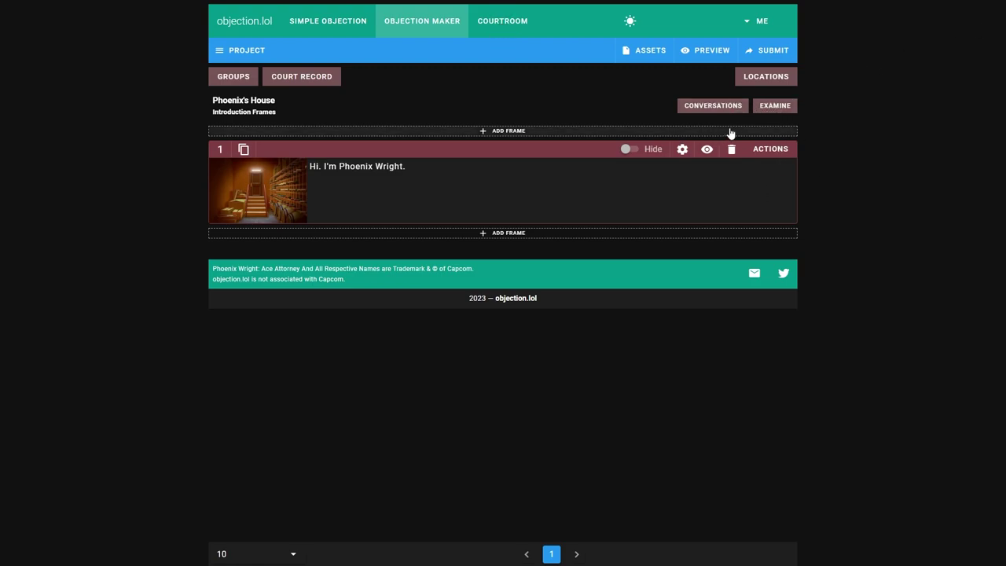
Step: Add a frame to Examine Anything Else reading (Nothing here.) in blue
left_click(775, 110)
left_click(800, 161)
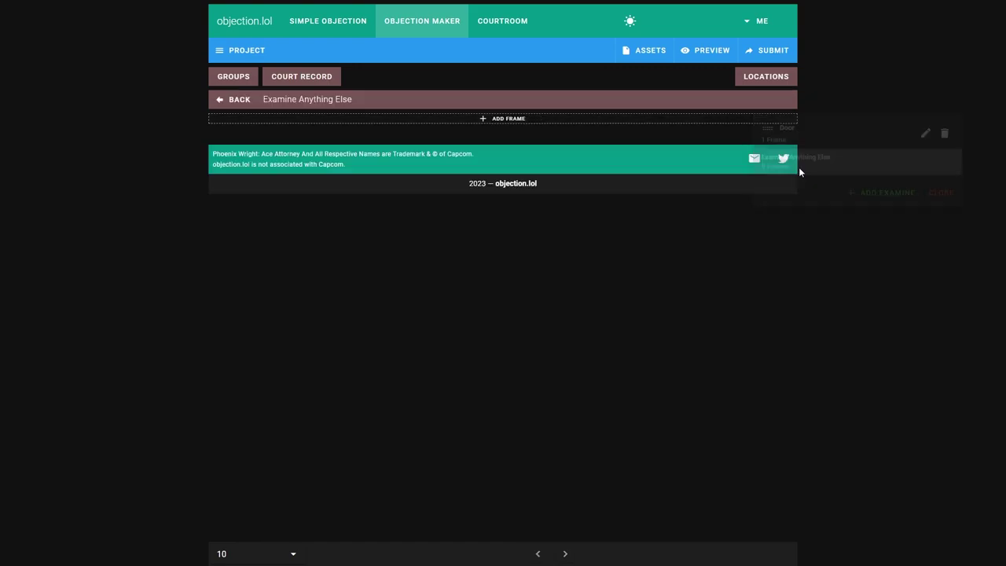
left_click(486, 118)
left_click(373, 191)
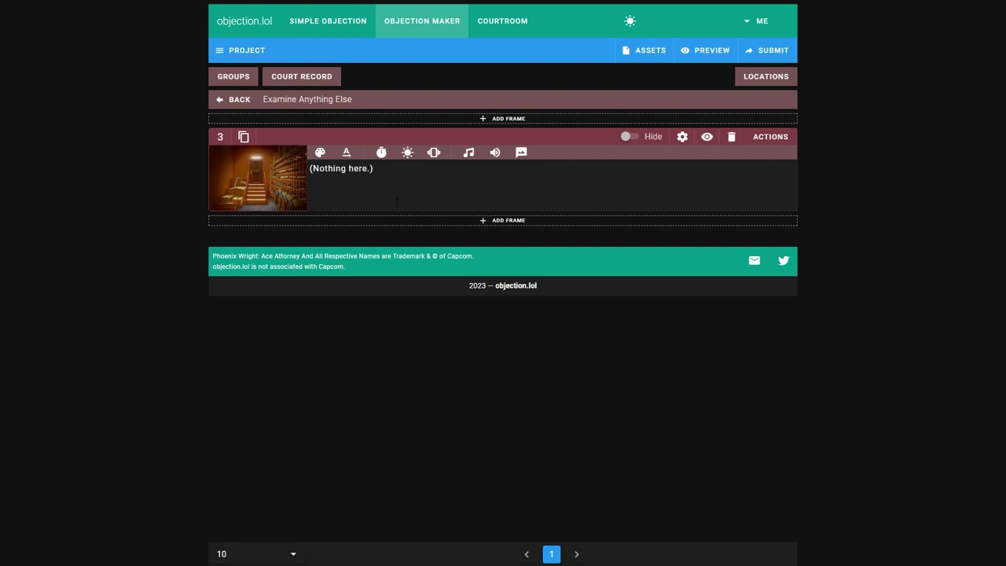
left_click_drag(395, 207, 280, 181)
left_click(320, 152)
left_click(455, 193)
Step: Preview the case, examining the door and then the wine rack to see (Nothing here.)
left_click(231, 100)
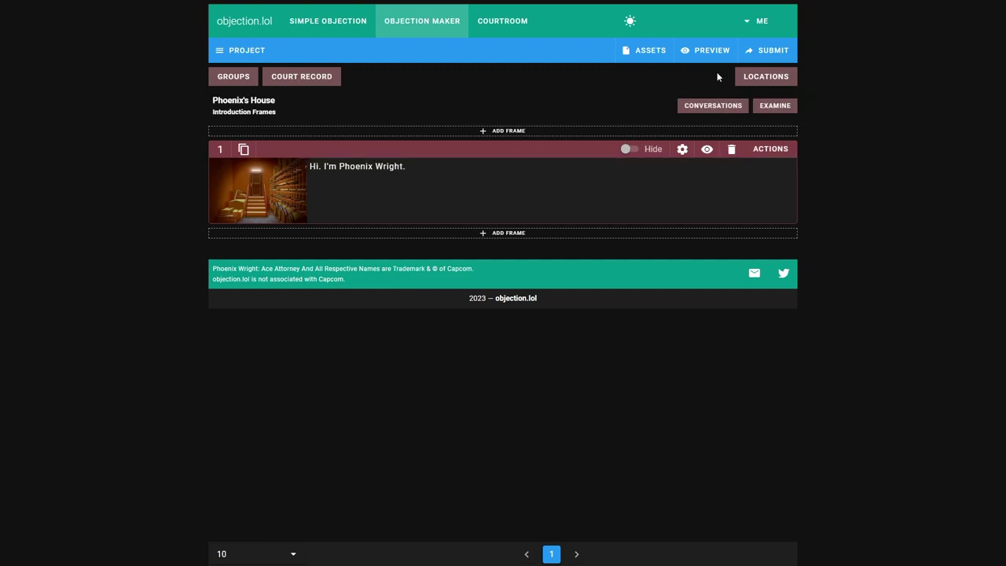
left_click(715, 53)
left_click(707, 334)
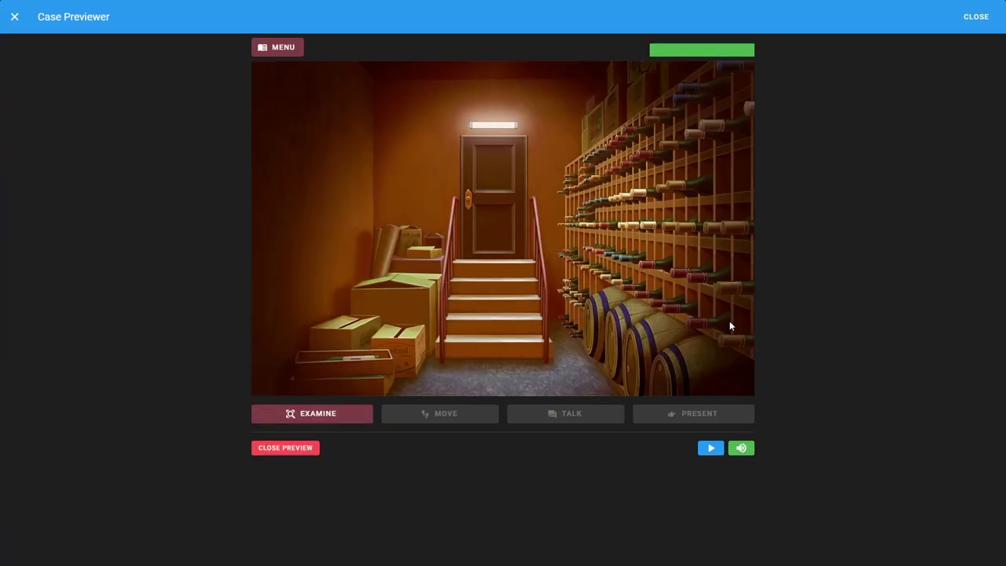
left_click(318, 413)
left_click(491, 205)
left_click(713, 413)
left_click(554, 318)
left_click(614, 244)
left_click(718, 414)
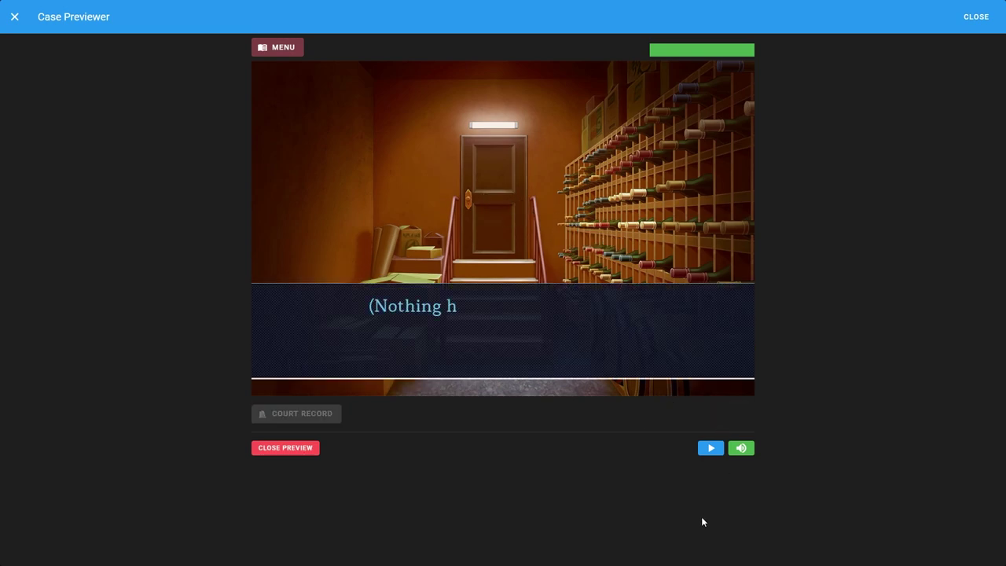
left_click(436, 298)
key("Escape")
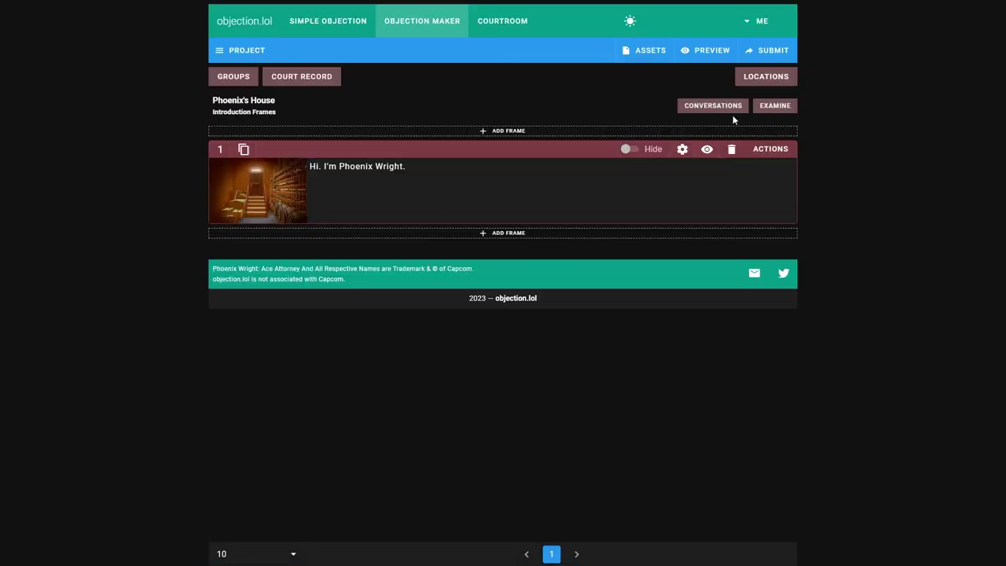
Step: Set the (Nothing here.) frame's custom speaker name to Phoenix
left_click(755, 108)
left_click(761, 167)
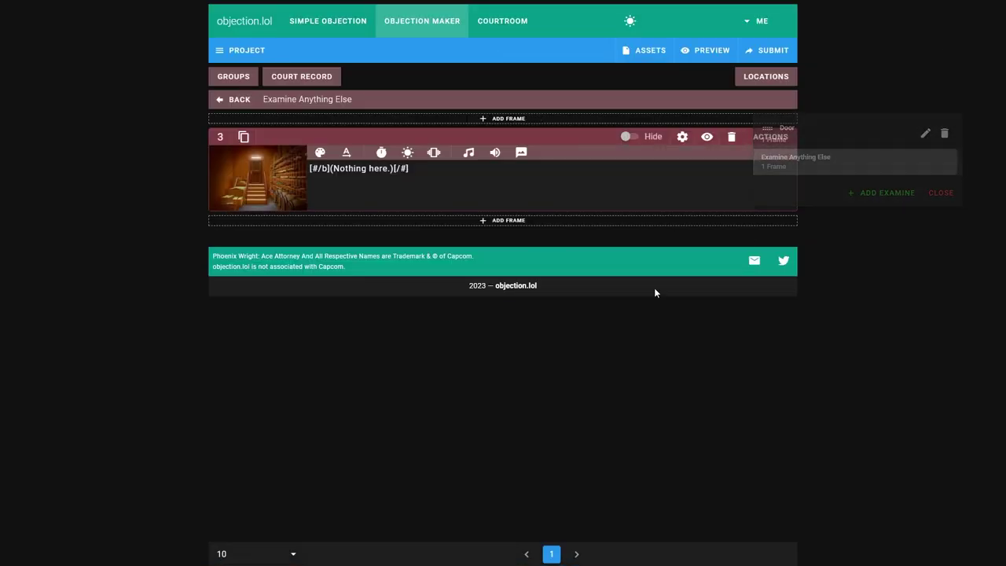
left_click(272, 187)
left_click(528, 409)
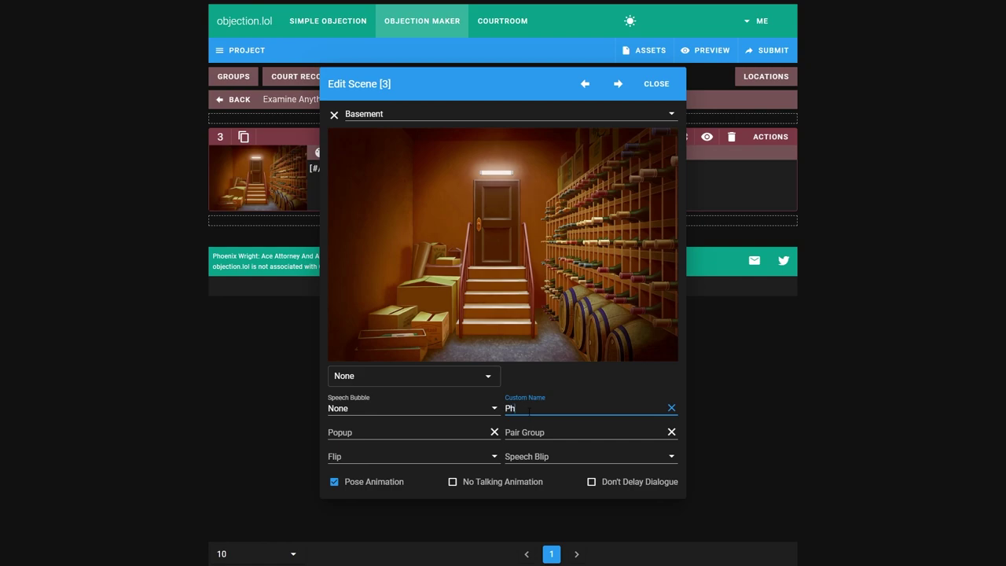
type("Phoenix")
left_click(656, 83)
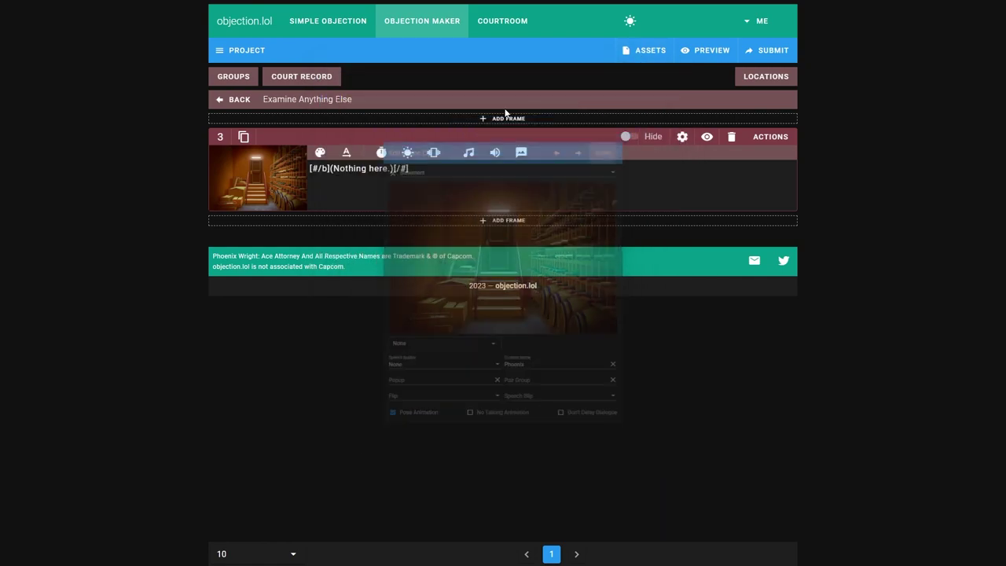
left_click(233, 99)
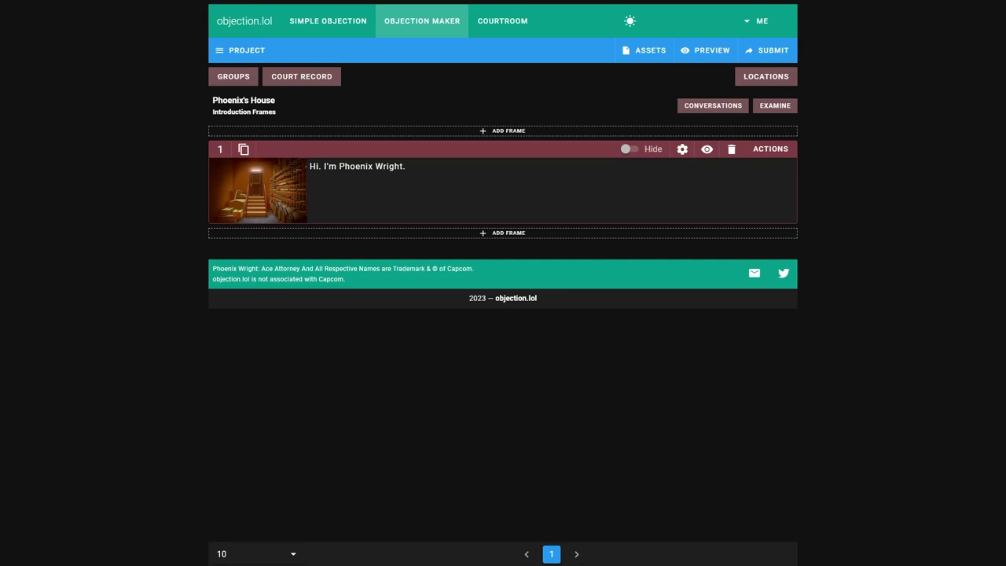
Step: Add a first frame reading November 10, 9:02 AM / Phoenix & Co. Law Offices / Phoenix's House, and preview it
left_click(522, 133)
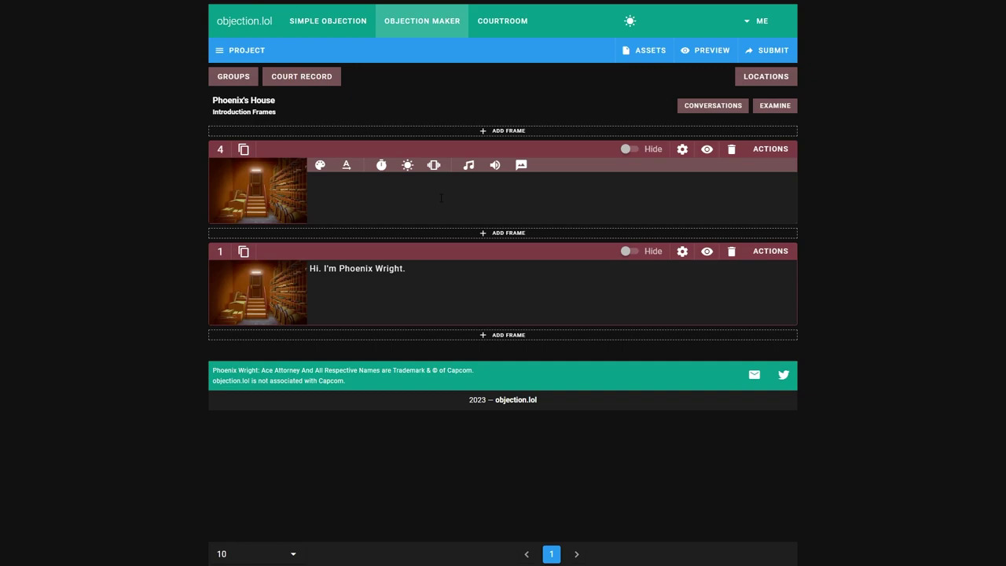
type("Novembe")
type("r 10, 9:20 ")
type("02")
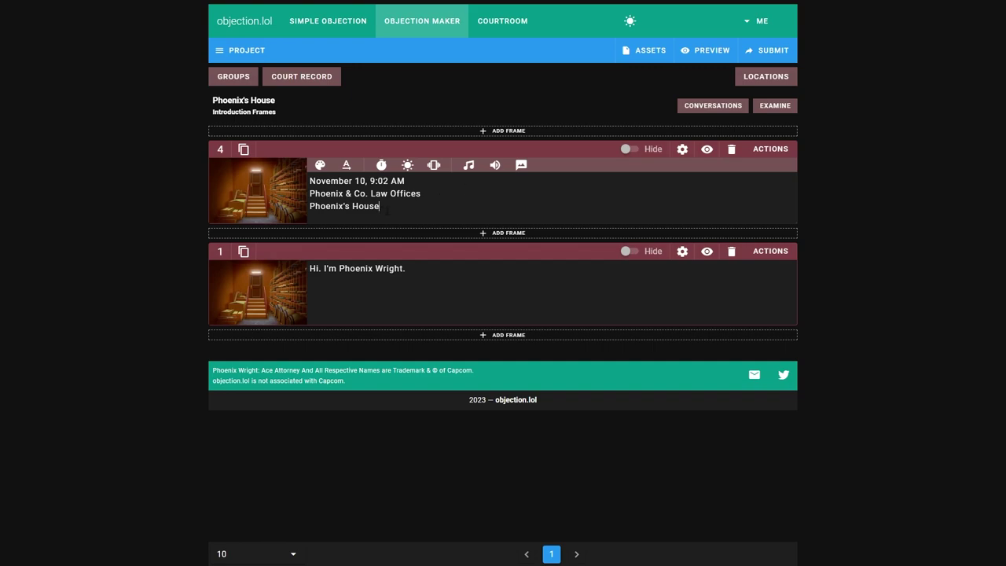
left_click_drag(390, 208, 336, 207)
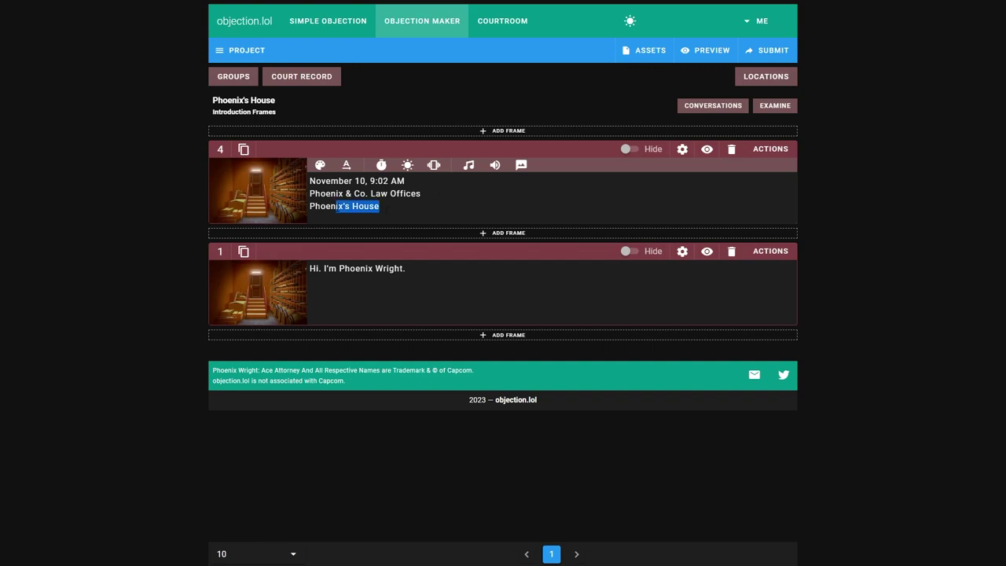
left_click(707, 149)
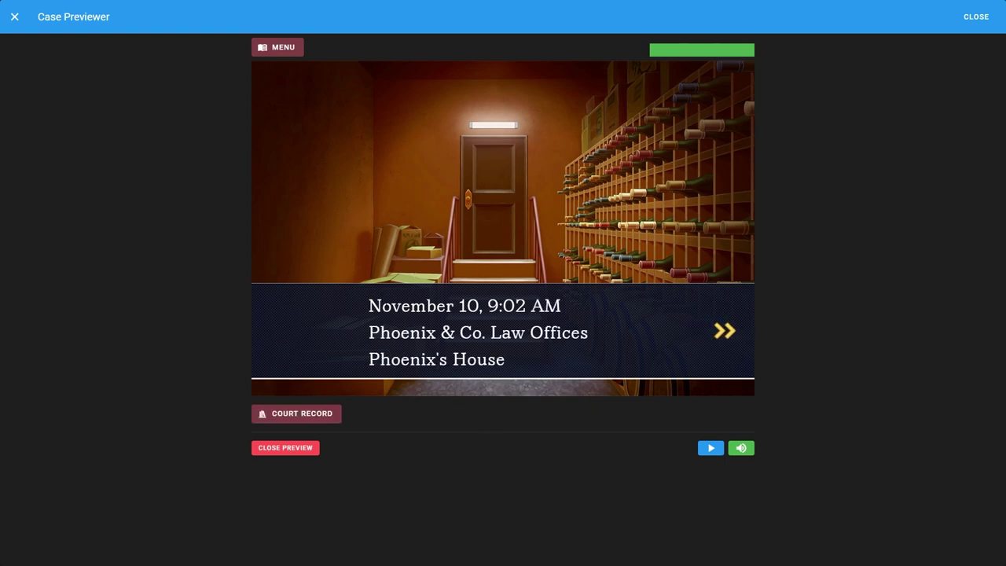
Step: Colour frame 4's text green and preview it
left_click(975, 16)
left_click_drag(437, 220, 309, 179)
left_click(319, 165)
left_click(420, 205)
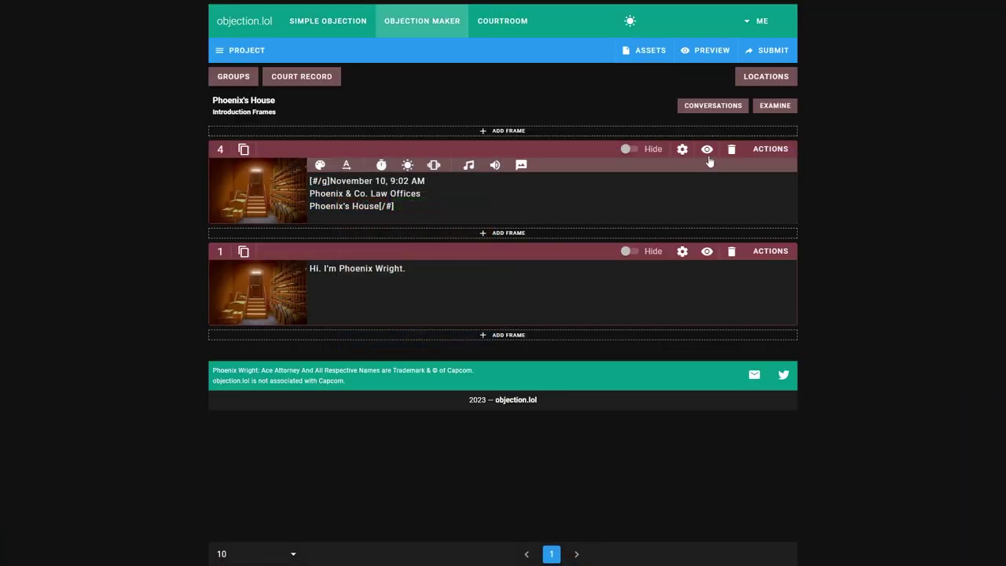
left_click(706, 148)
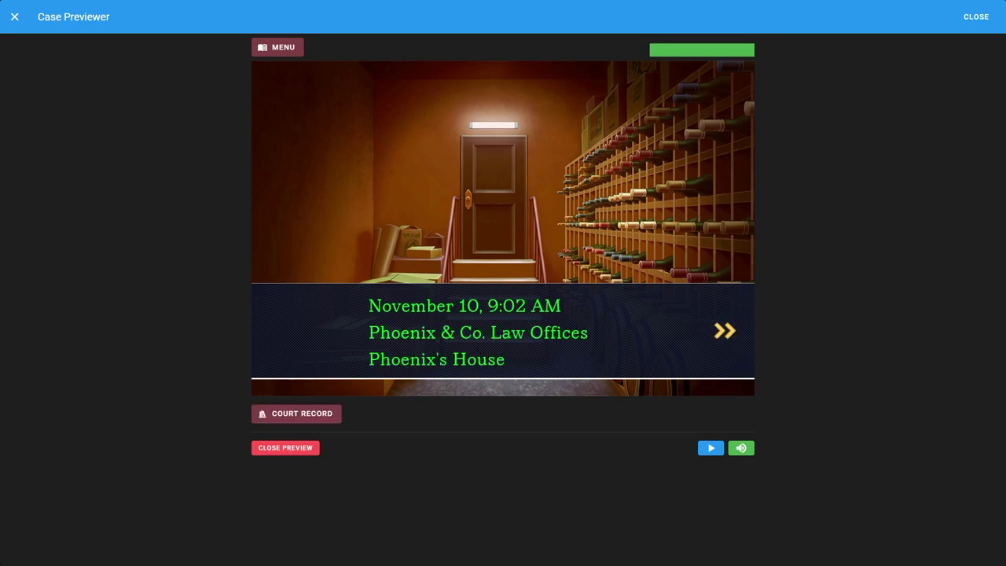
left_click(976, 16)
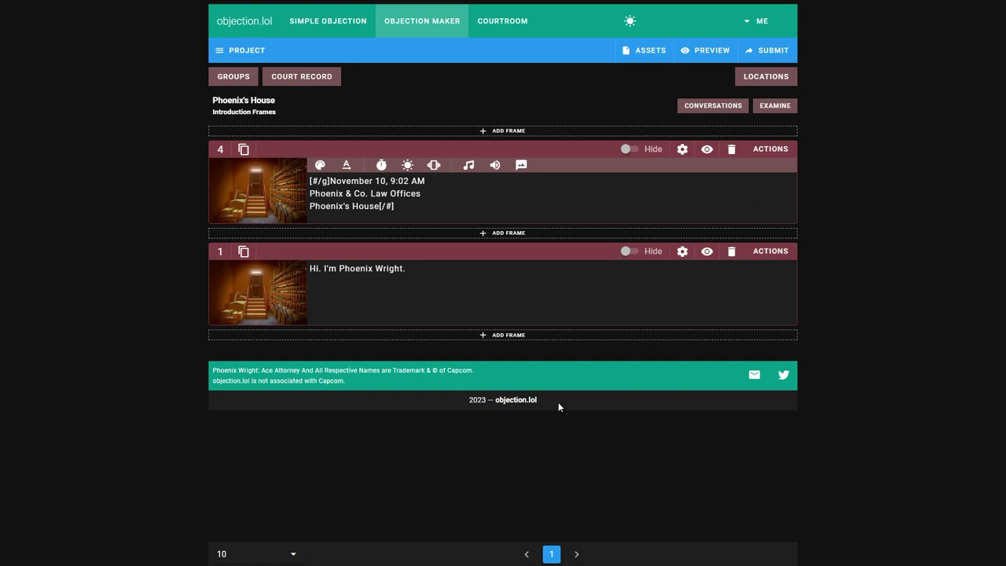
Step: Add a 'Text: Center the text for this frame' action to frame 4 and preview it
left_click(681, 149)
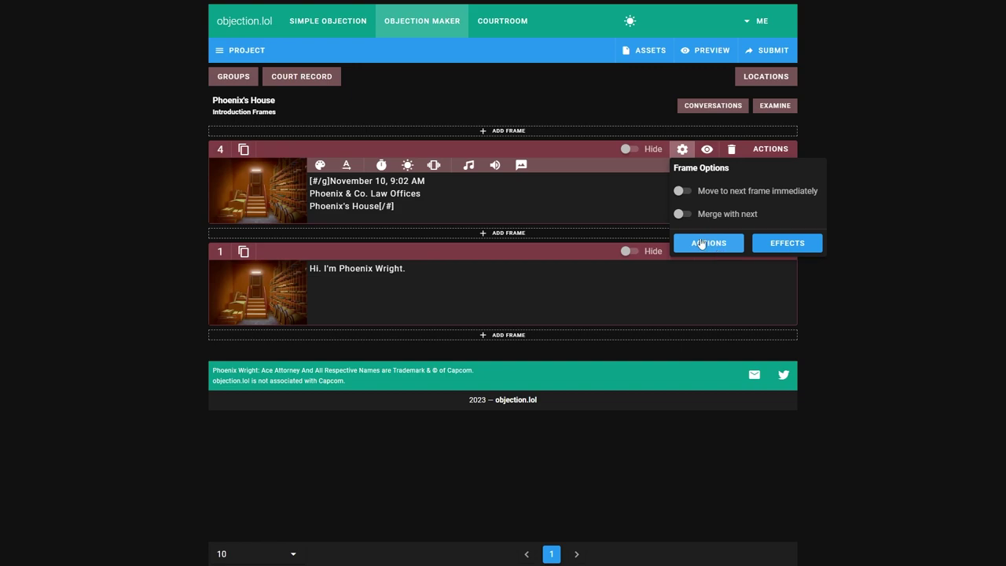
left_click(778, 165)
left_click(773, 149)
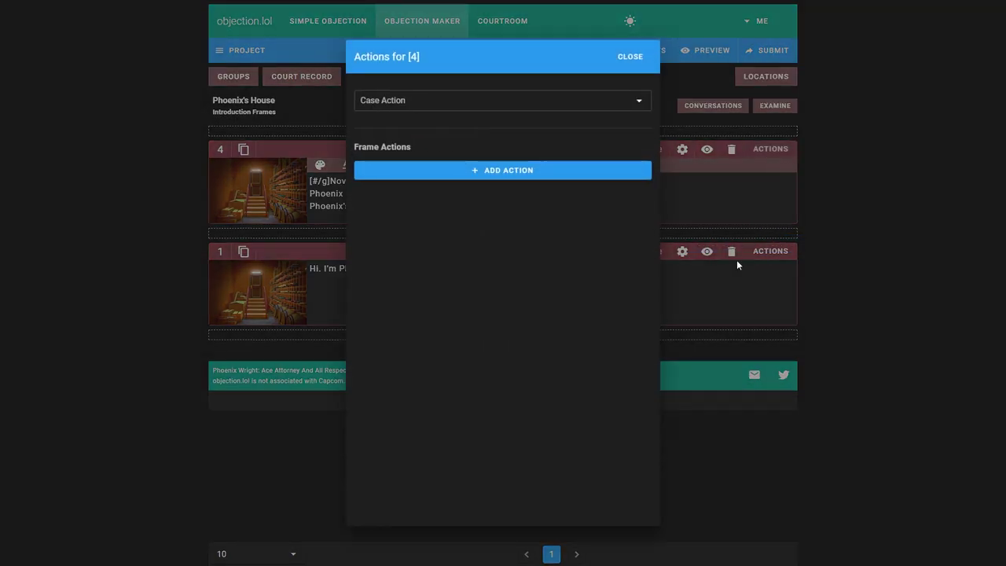
left_click(508, 170)
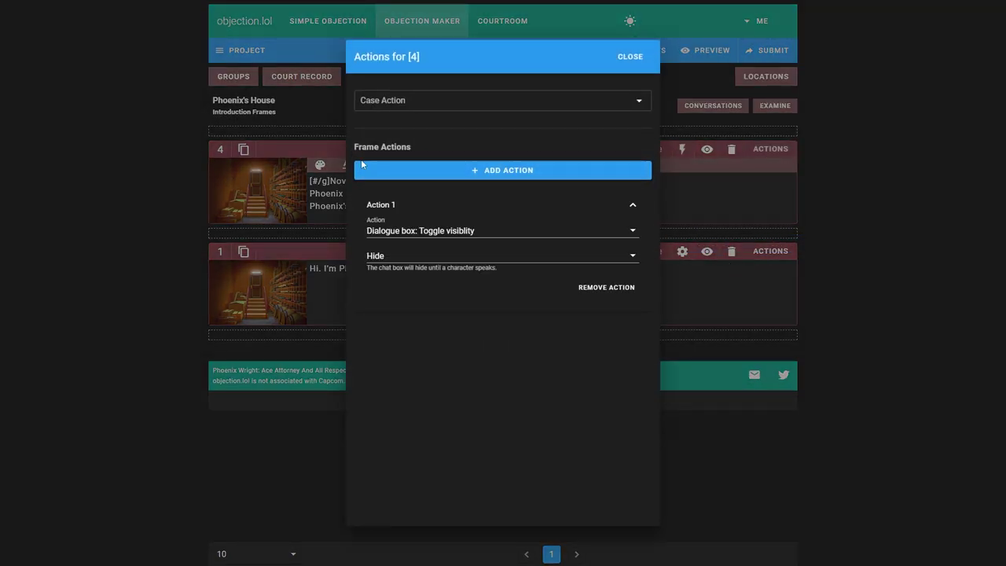
left_click(417, 231)
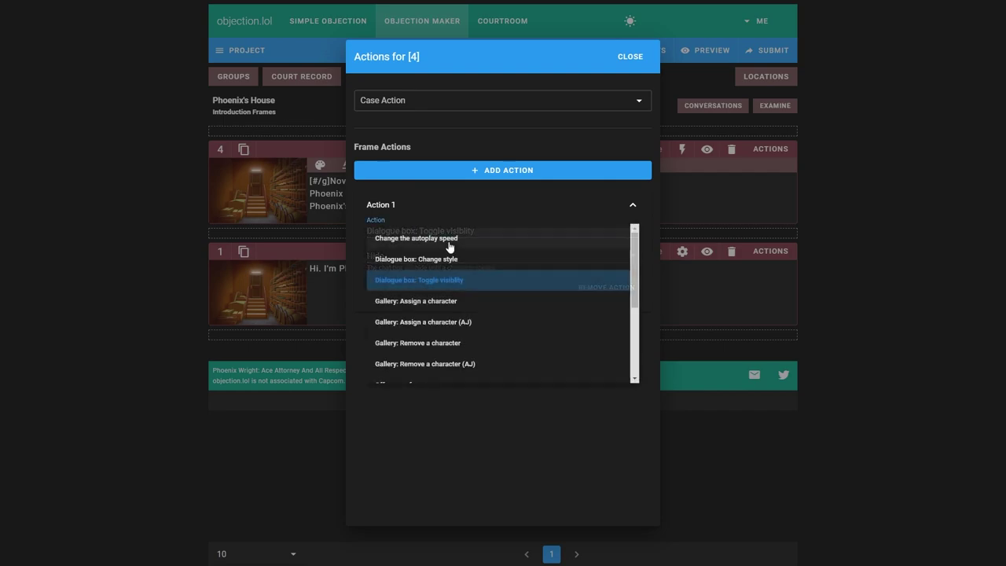
scroll(449, 315, "down", 3)
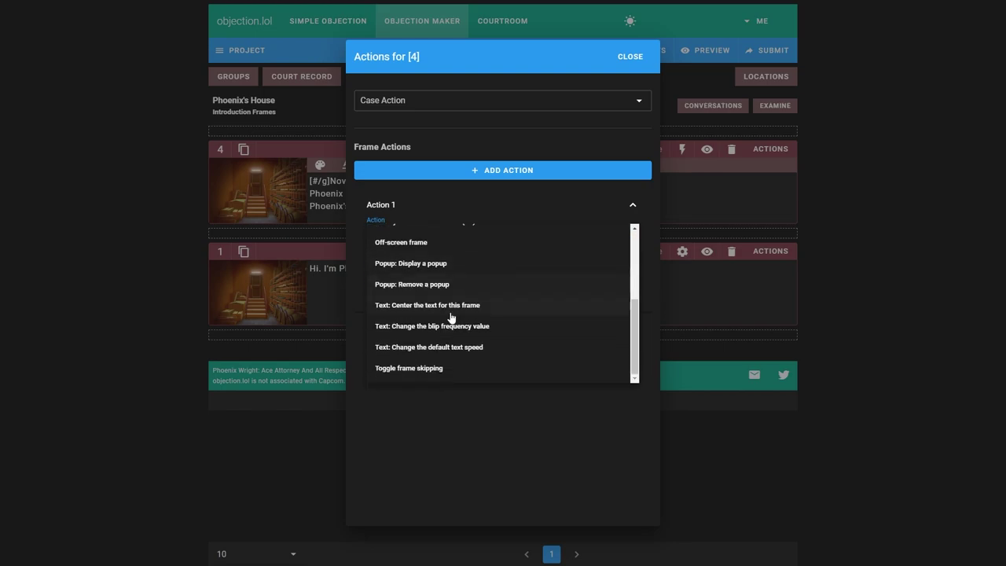
left_click(450, 263)
left_click(439, 256)
left_click(442, 254)
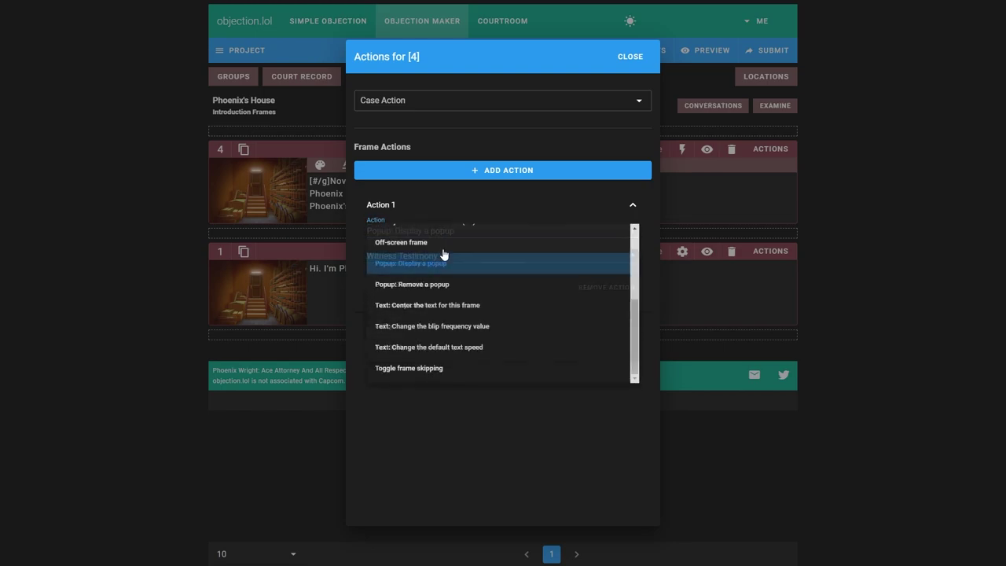
left_click(466, 305)
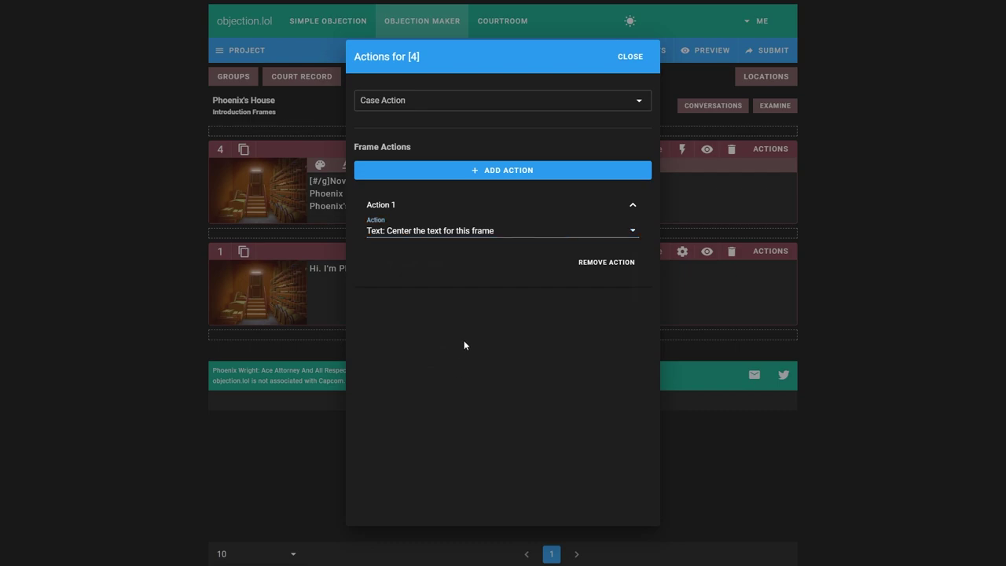
left_click(629, 57)
left_click(706, 50)
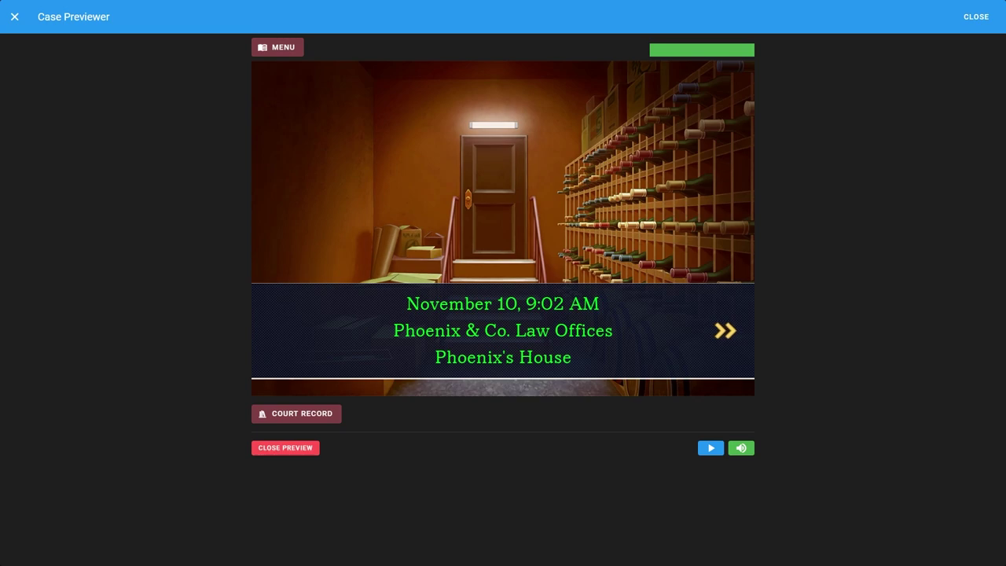
Step: Set frame 4's speech blip to Typewriter and play it back
left_click(975, 19)
left_click(286, 206)
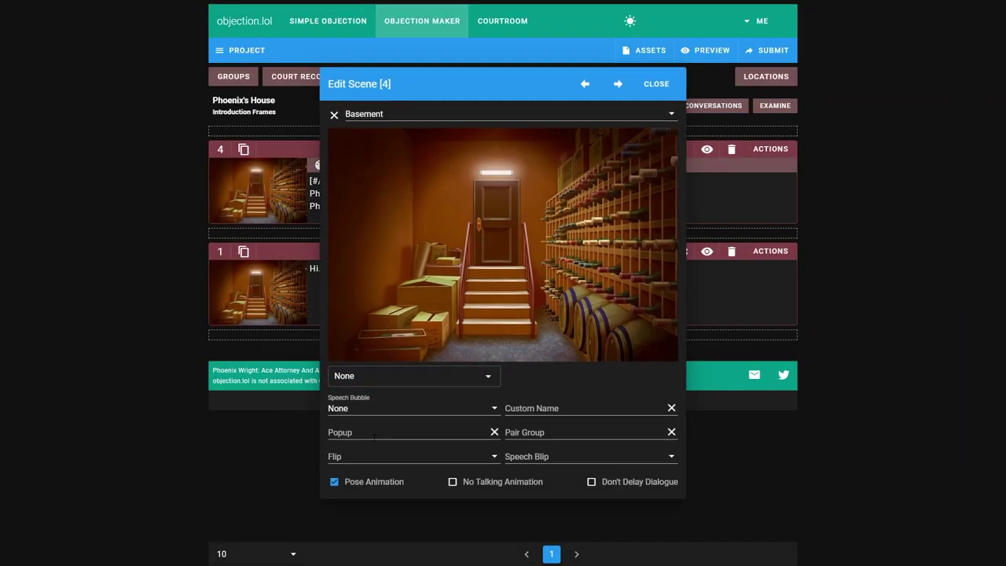
left_click(542, 457)
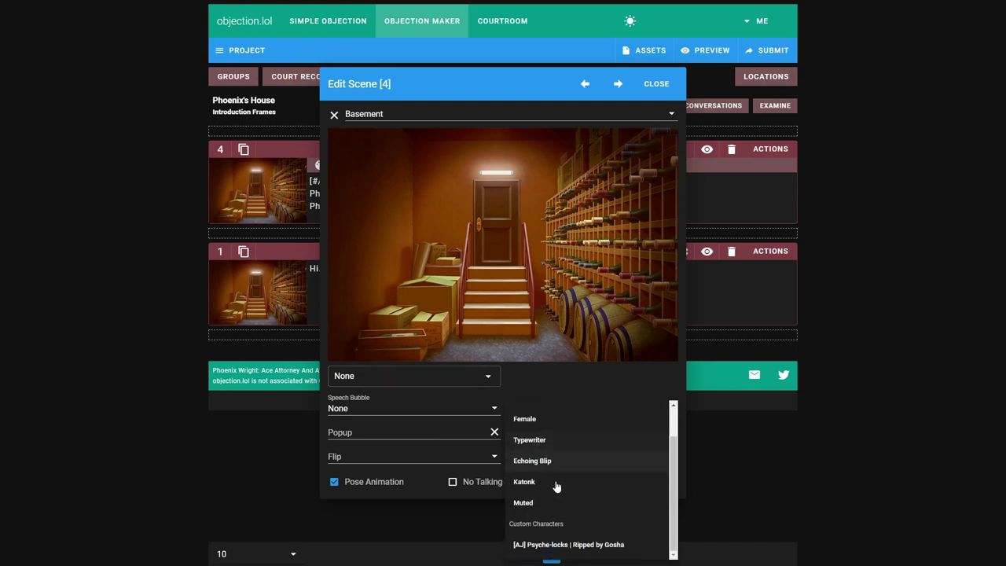
left_click(548, 445)
left_click(655, 85)
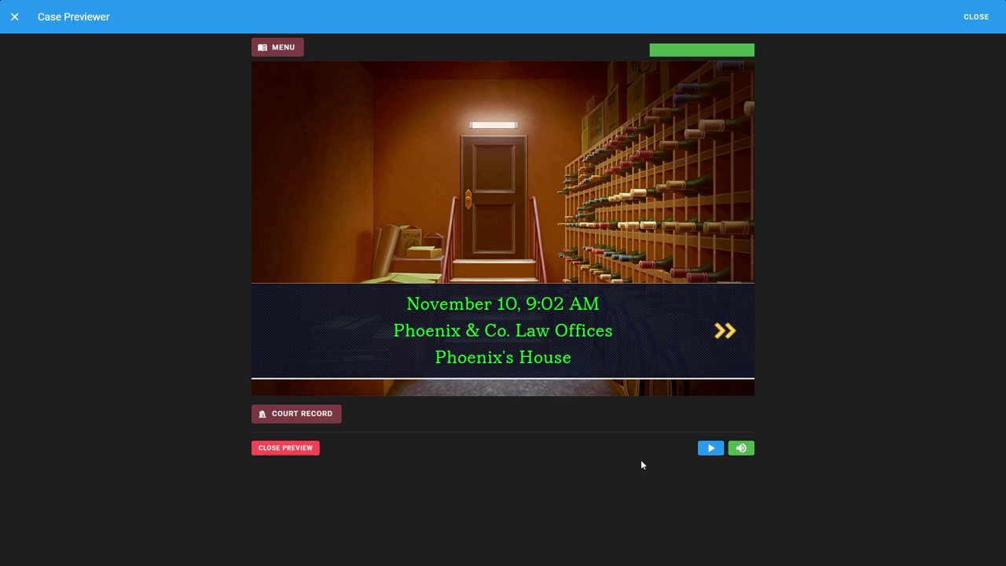
left_click(983, 18)
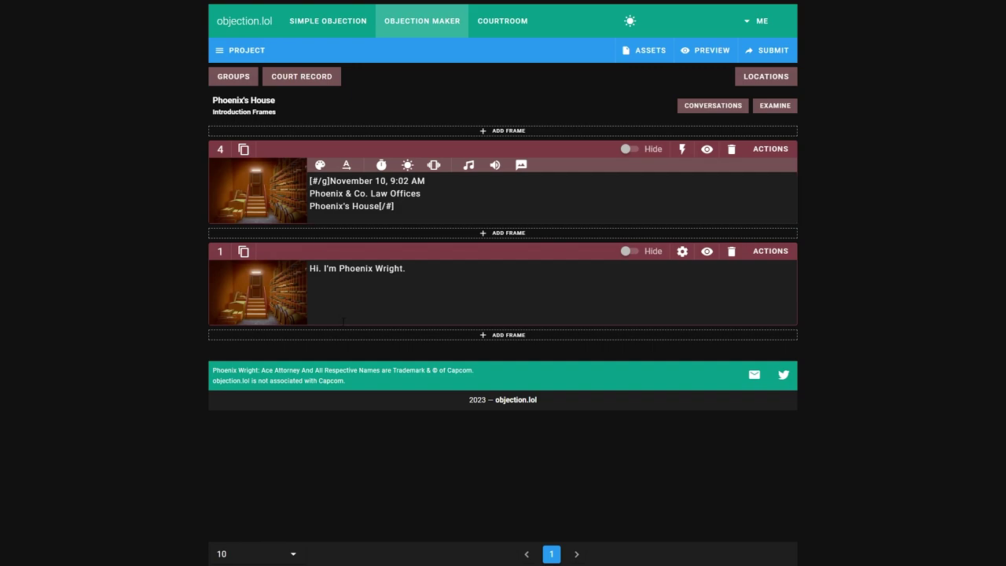
Step: Insert a speed-60 [#ts60] tag at the start of frame 4 and preview it
left_click(346, 167)
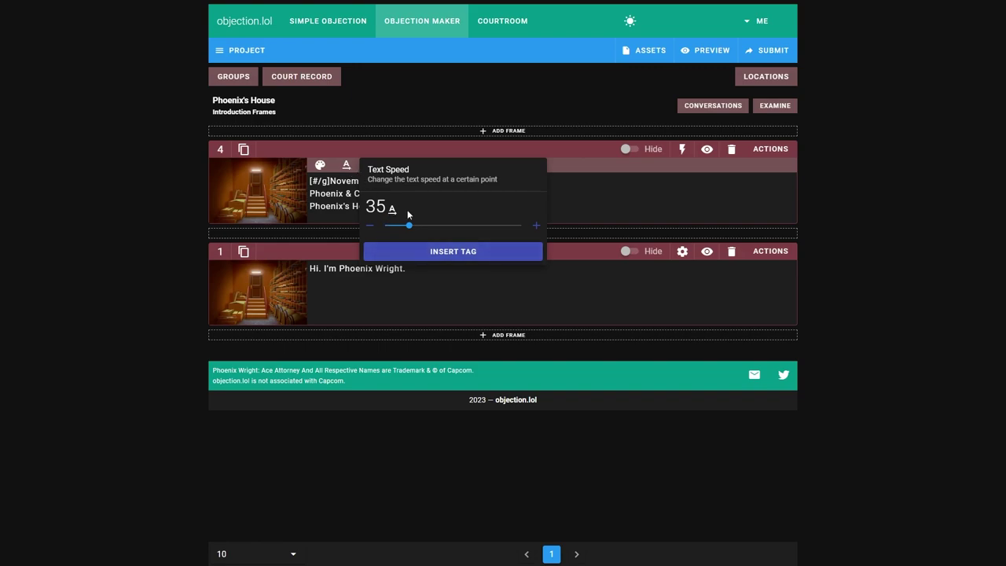
left_click_drag(407, 227, 423, 228)
left_click(535, 227)
left_click(535, 227)
left_click(535, 227)
left_click(535, 227)
left_click(535, 227)
left_click(535, 227)
left_click(535, 227)
left_click(535, 227)
left_click(535, 227)
left_click(505, 253)
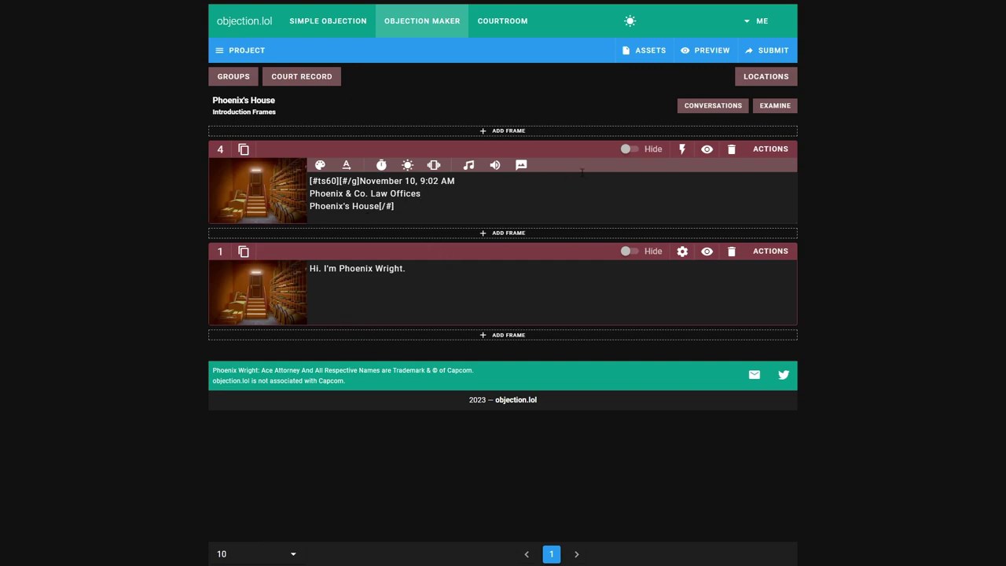
left_click(707, 151)
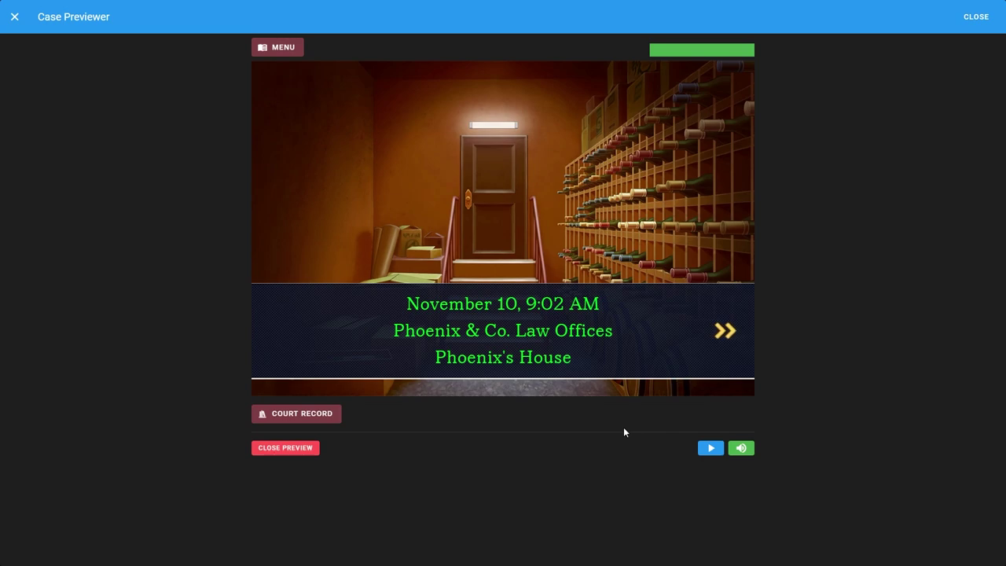
left_click(988, 29)
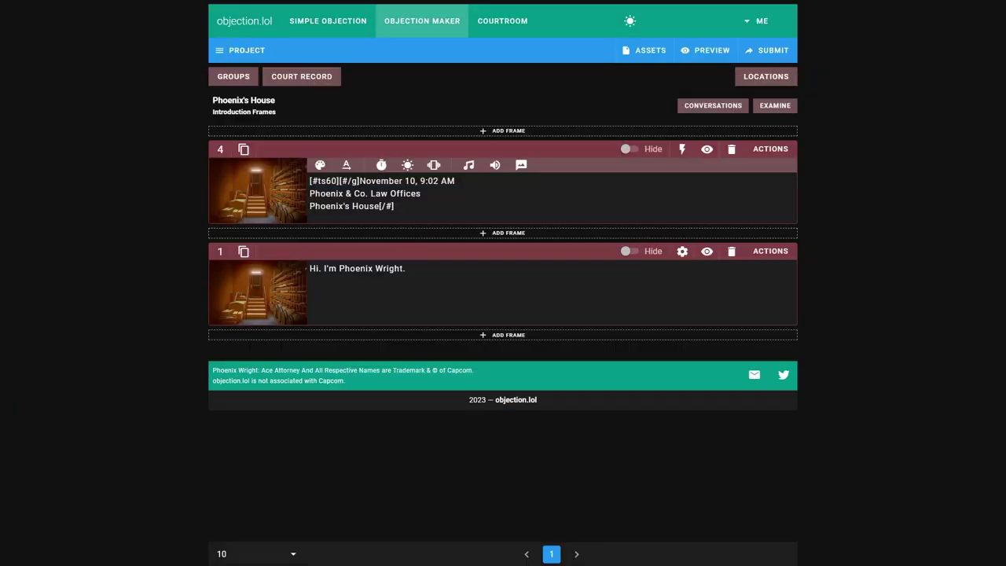
Step: Move the [#ts60] tag after the green colour tag and preview frame 4
left_click_drag(338, 181, 305, 193)
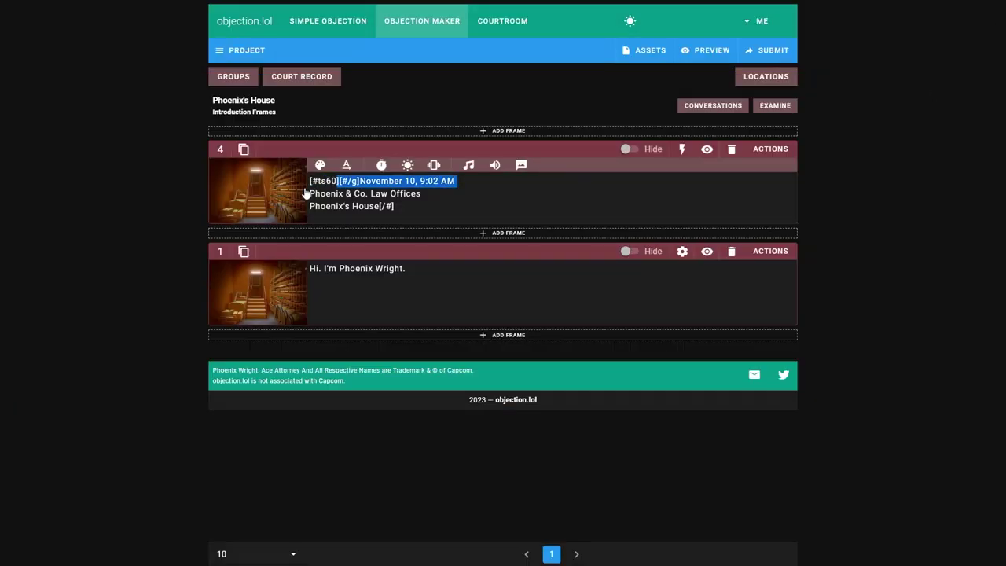
left_click(465, 202)
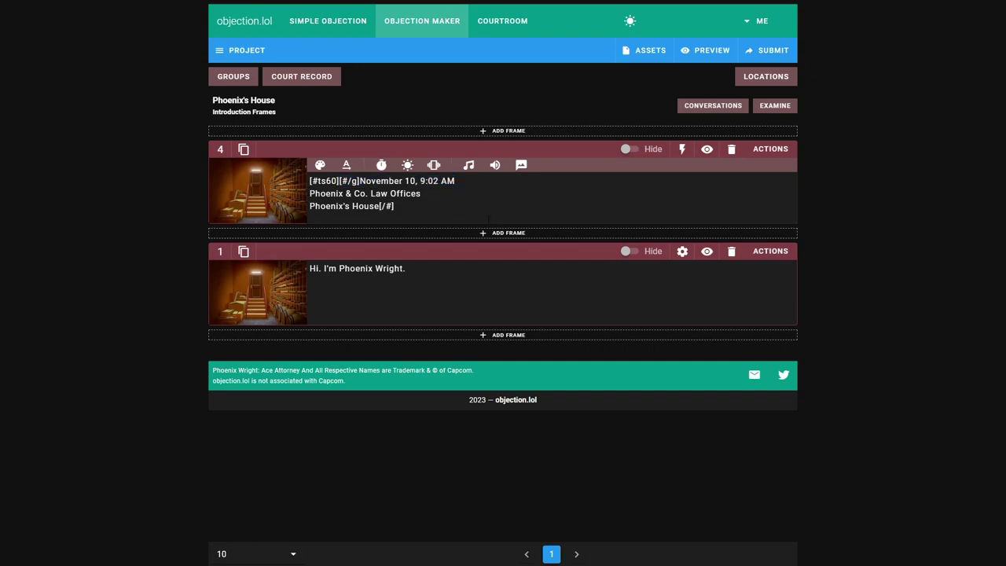
type("[#ts60]")
left_click_drag(337, 180, 307, 192)
key("ctrl+c")
key("BackSpace")
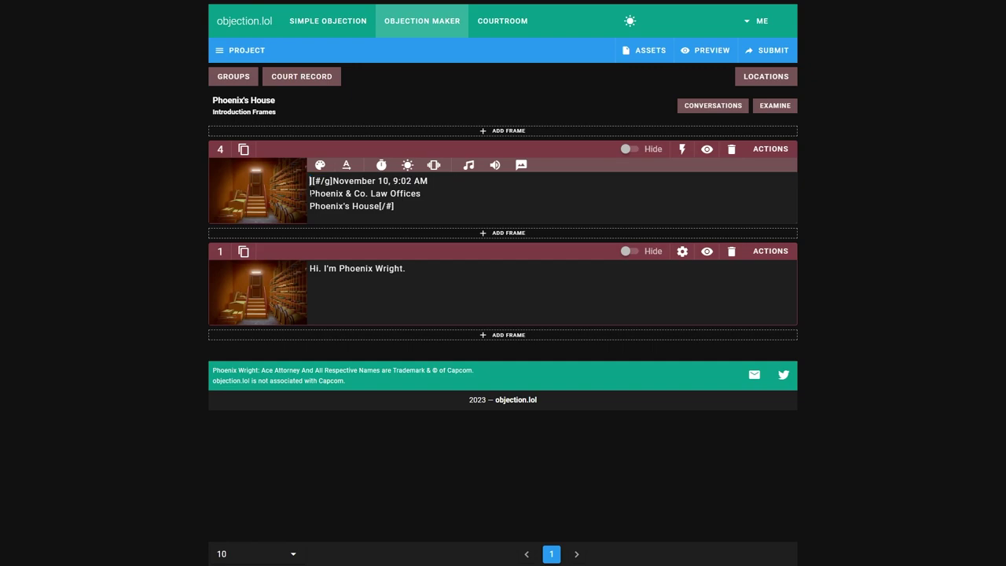
key("Delete")
key("ctrl+v")
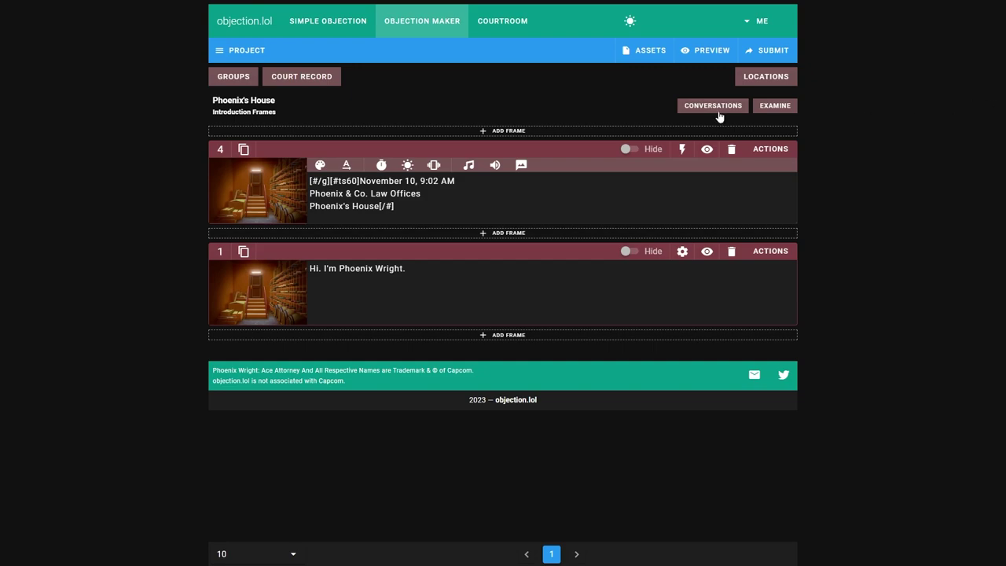
left_click(707, 149)
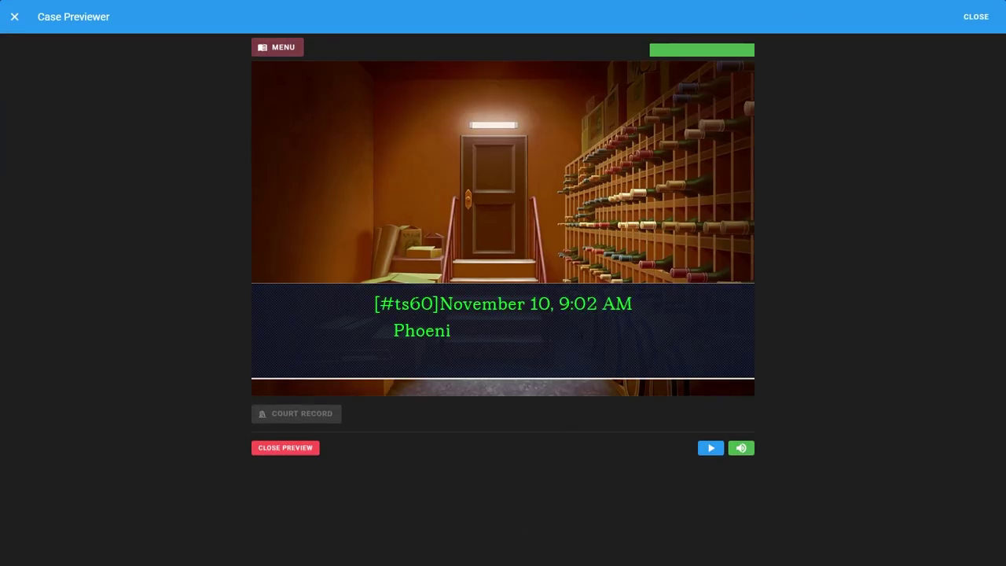
left_click(974, 16)
Step: Put the [#ts60] tag back before [#/g] and restore its closing bracket
left_click_drag(359, 180, 296, 185)
key("BackSpace")
key("Left")
type("[#ts60]")
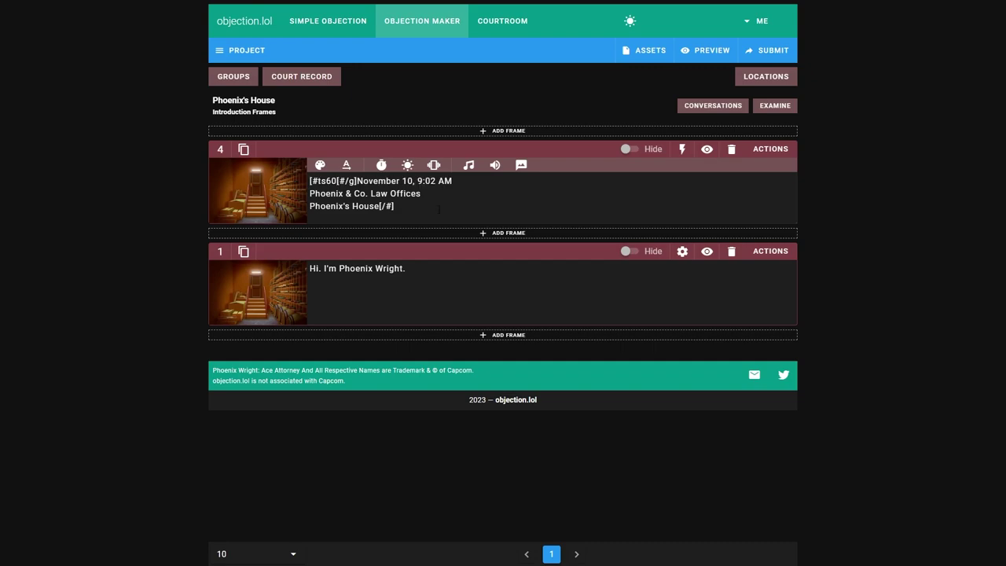
type("]")
Step: Edit the blip frequency value in the case-wide options
left_click(253, 50)
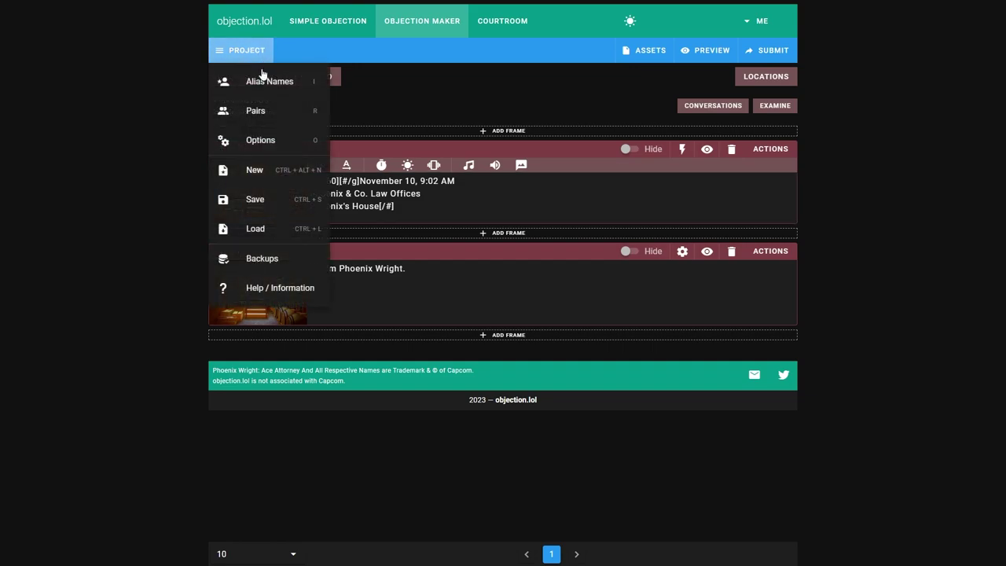
left_click(269, 140)
left_click(401, 297)
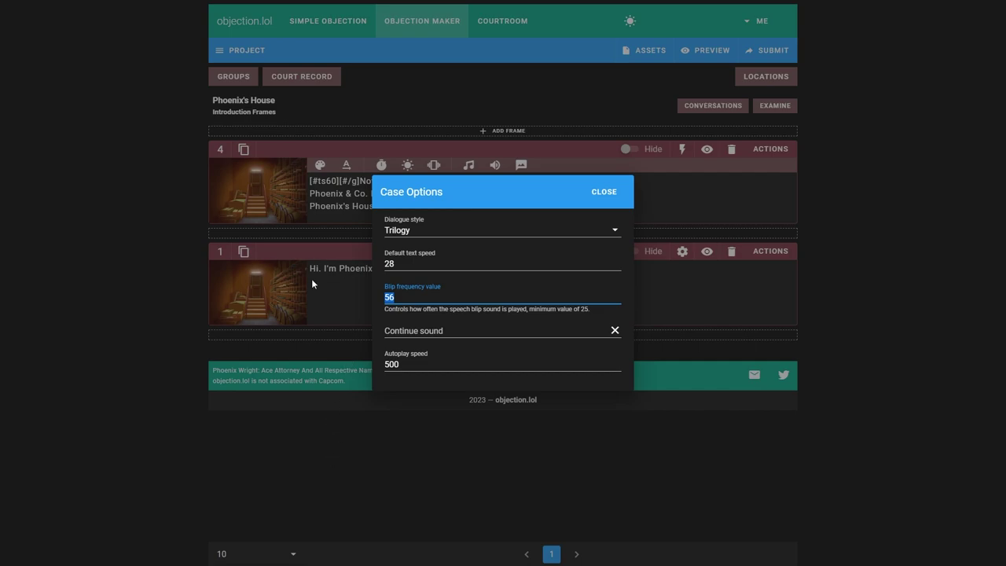
left_click(619, 198)
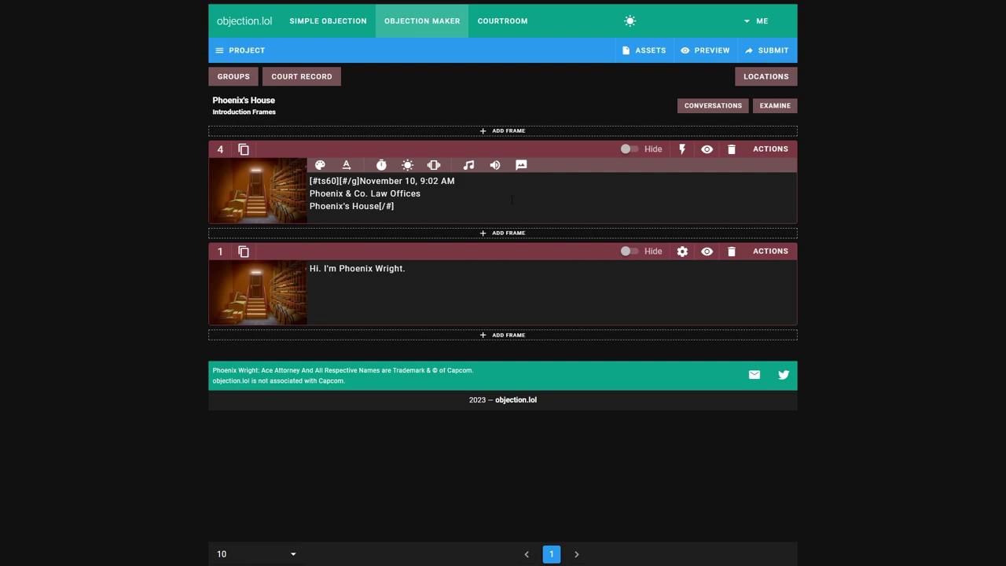
Step: Add a second frame 4 action setting blip frequency to 95, and preview past the location card
left_click(774, 151)
left_click(509, 171)
left_click(447, 259)
scroll(456, 361, "down", 3)
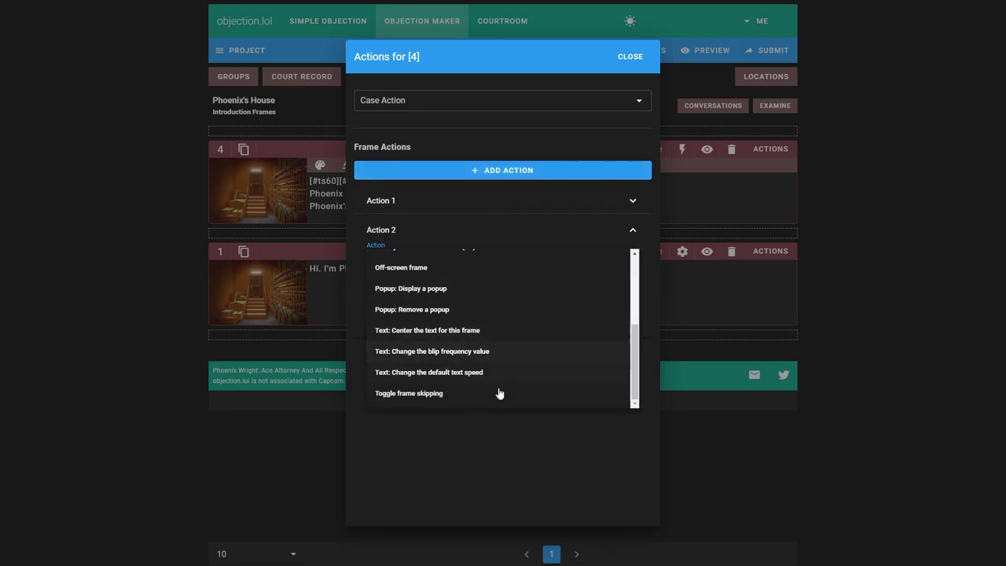
left_click(482, 352)
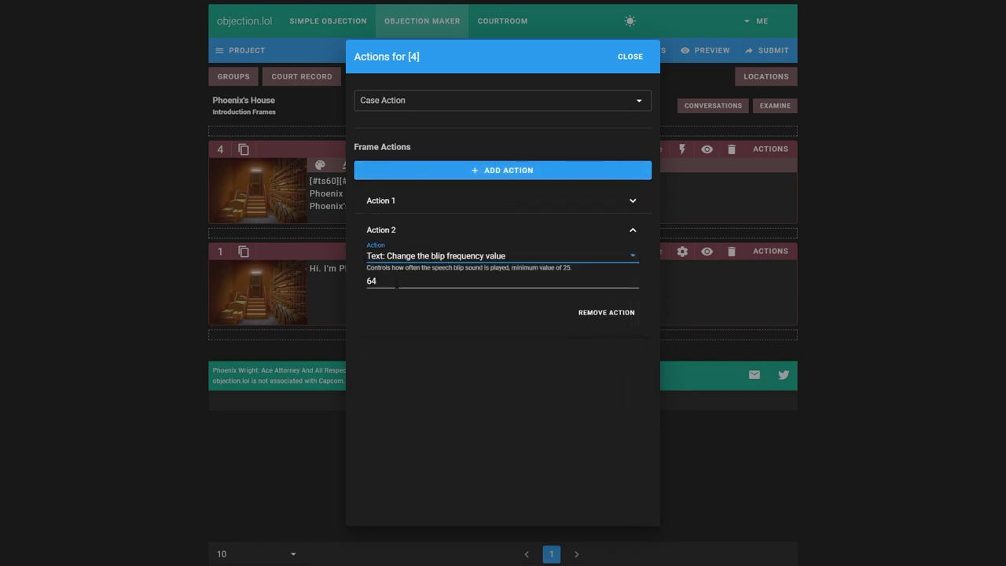
left_click_drag(384, 281, 341, 285)
type("95")
left_click(424, 337)
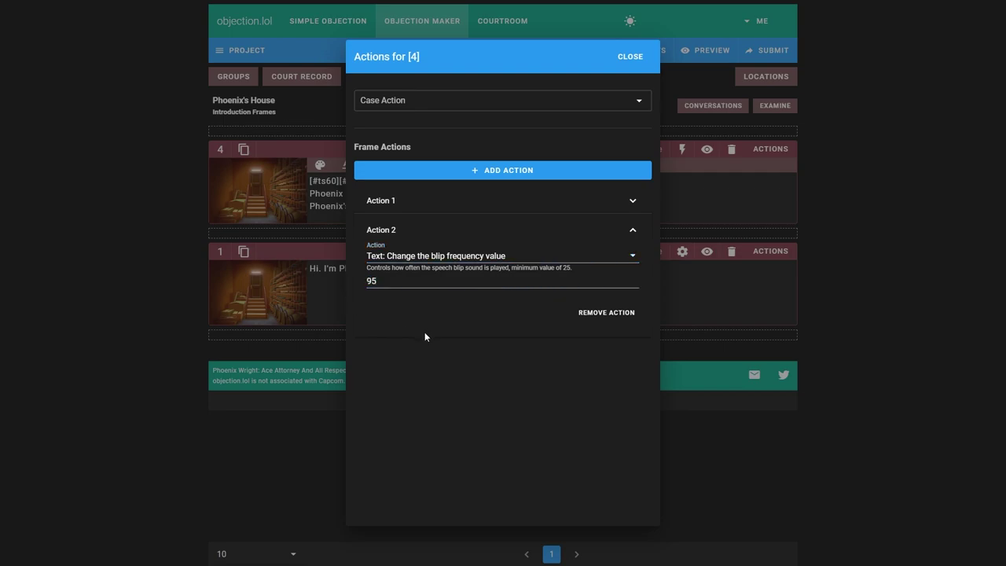
left_click(630, 56)
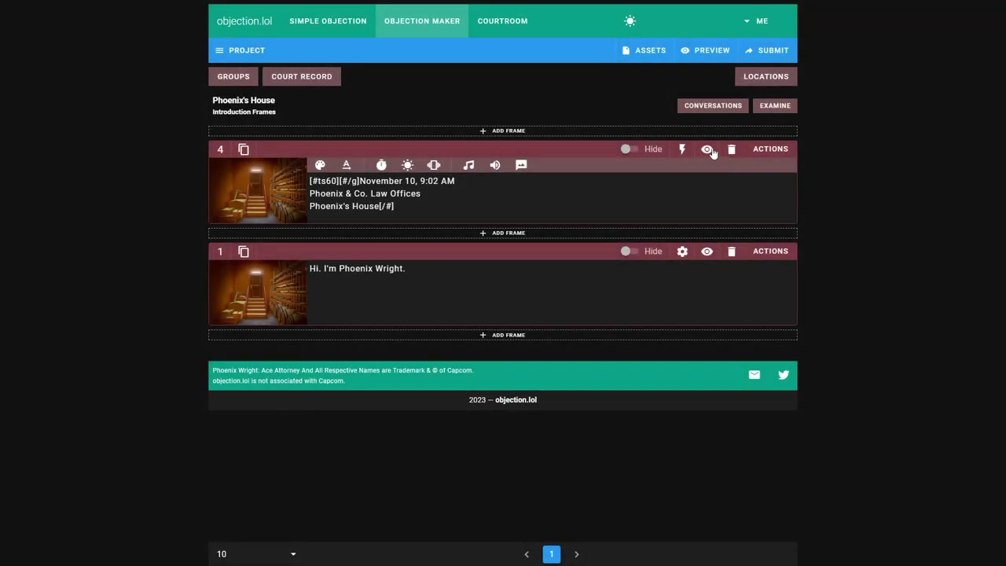
left_click(707, 49)
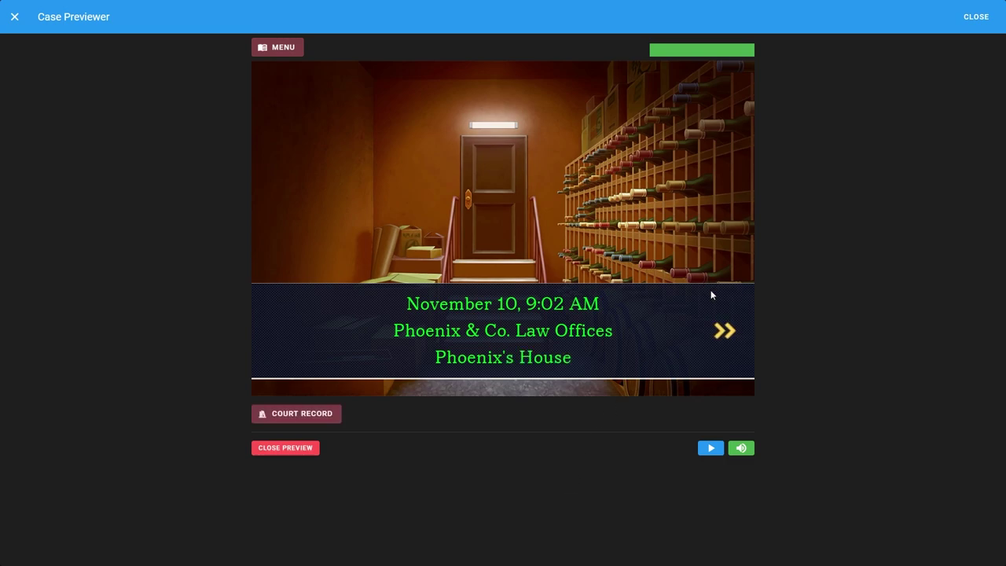
left_click(722, 329)
Step: Preview frame 1's Phoenix line
left_click(978, 16)
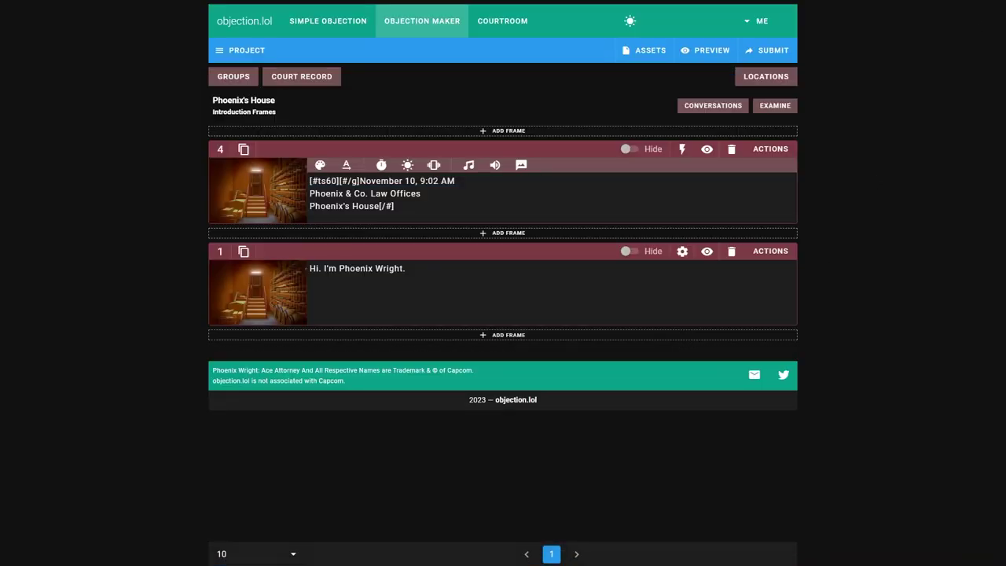
left_click(706, 251)
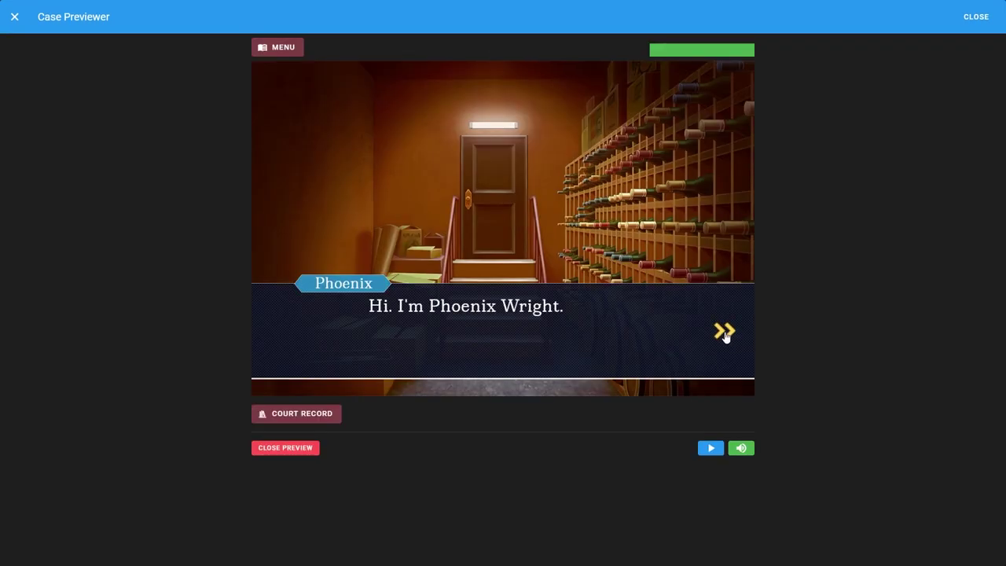
left_click(724, 332)
left_click(976, 17)
Step: Set the case's continue sound to Continue_Trilogy.wav and preview frame 1 again
left_click(236, 49)
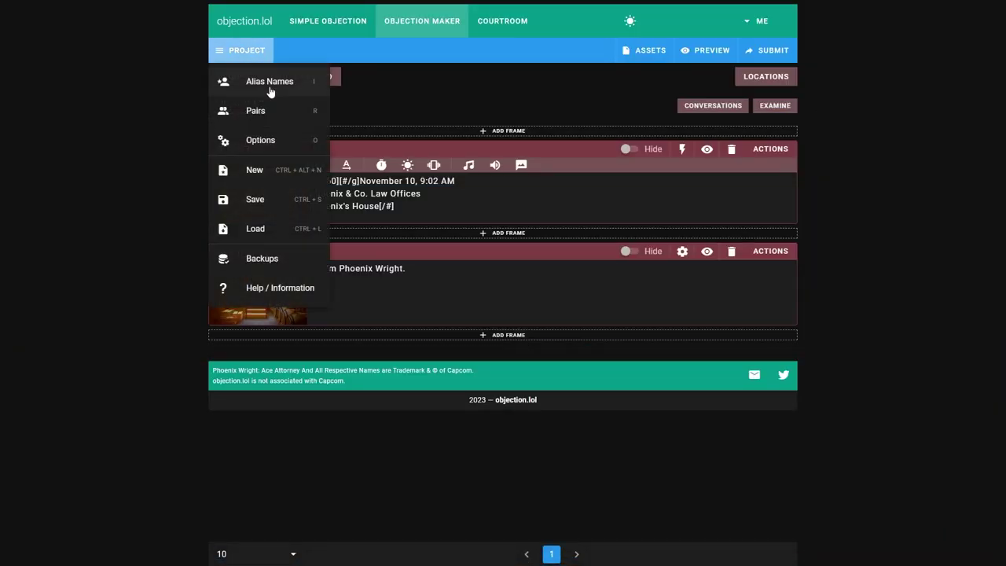
left_click(259, 137)
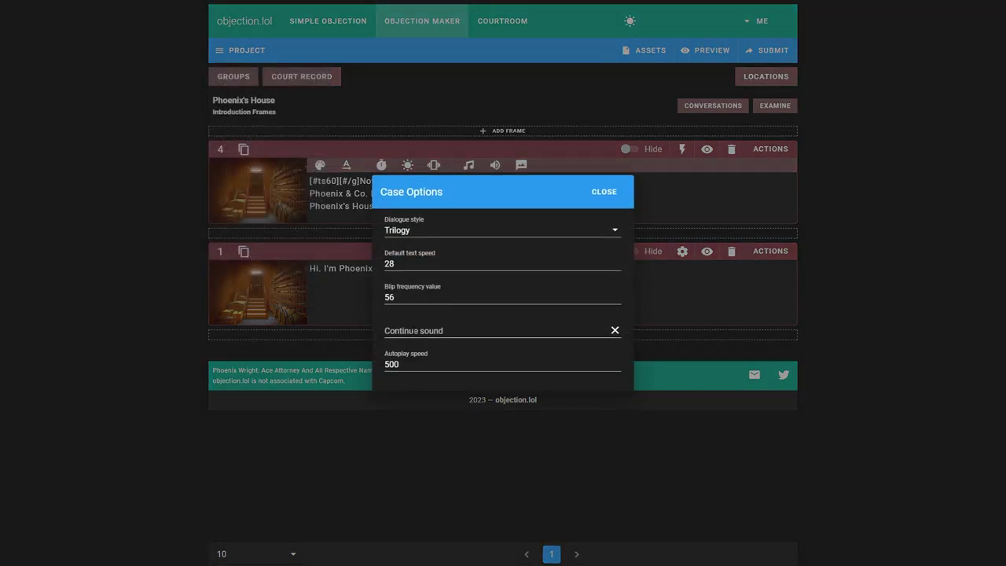
left_click(439, 333)
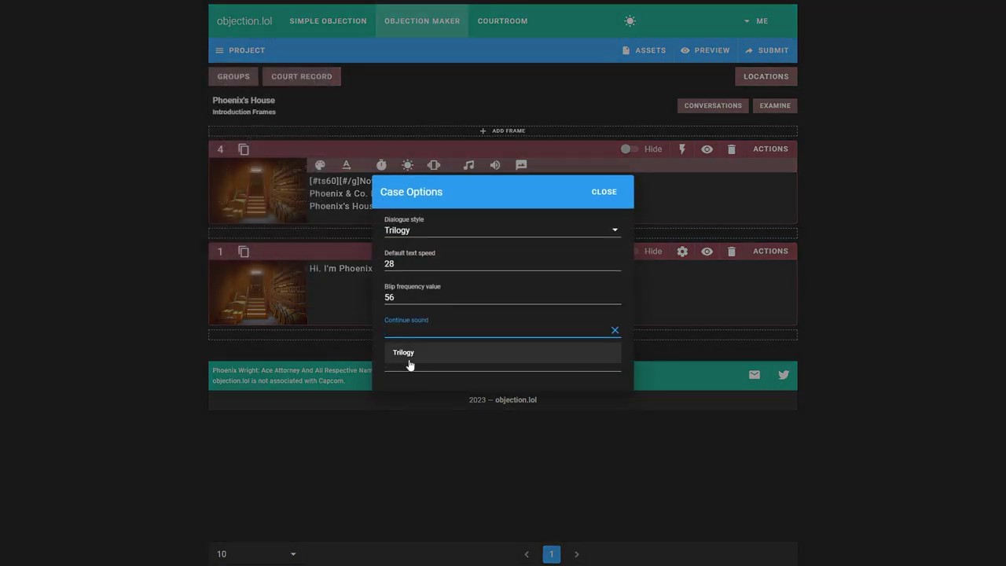
left_click(409, 356)
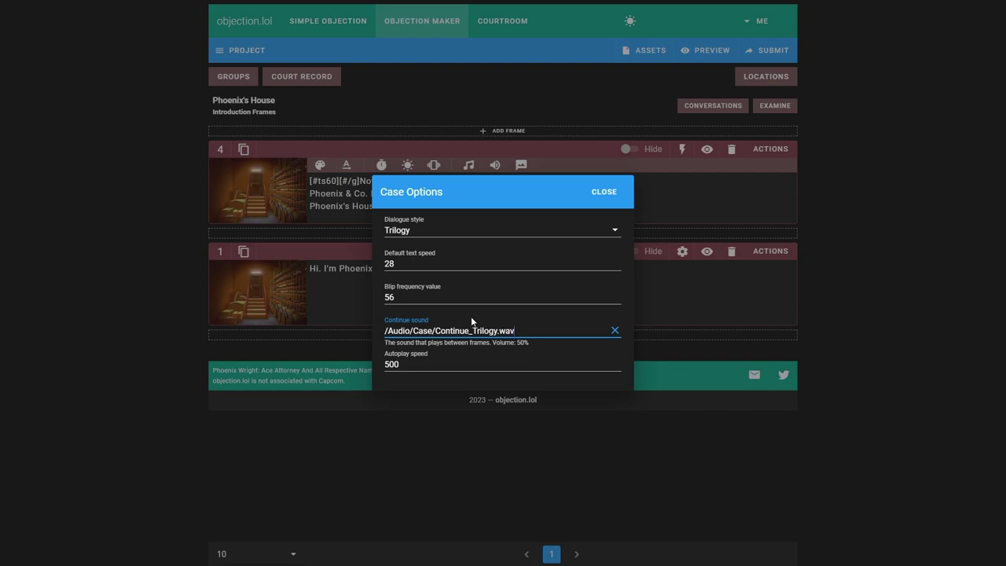
left_click(603, 192)
left_click(706, 250)
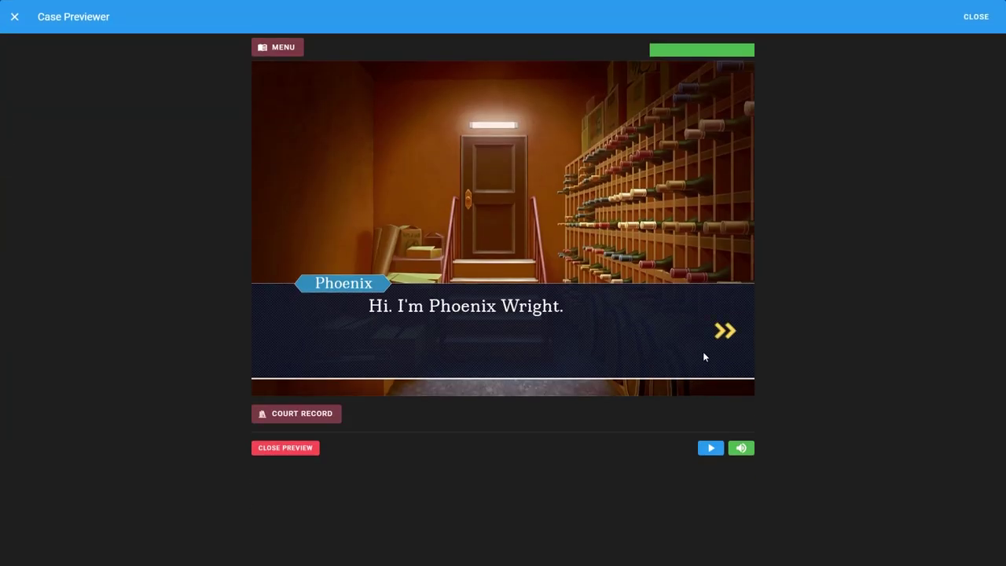
left_click(714, 360)
left_click(977, 15)
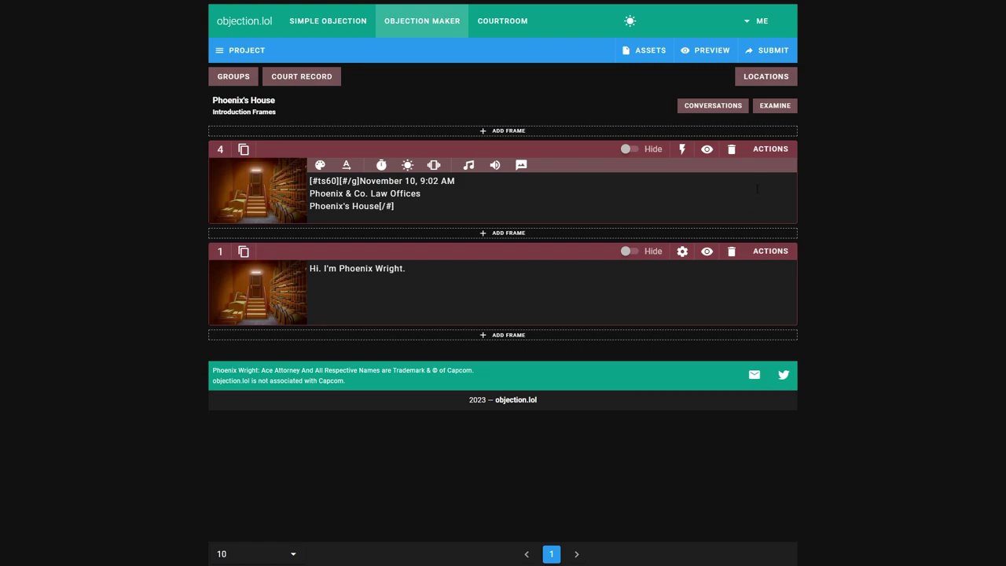
Step: Preview the introduction from frame 4's location card through Phoenix's line
left_click(707, 150)
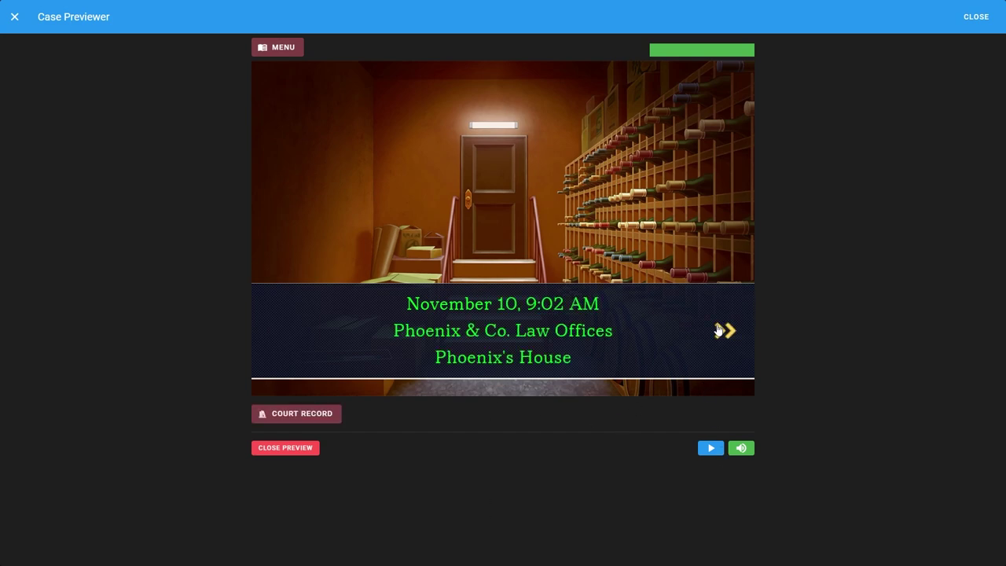
left_click(716, 325)
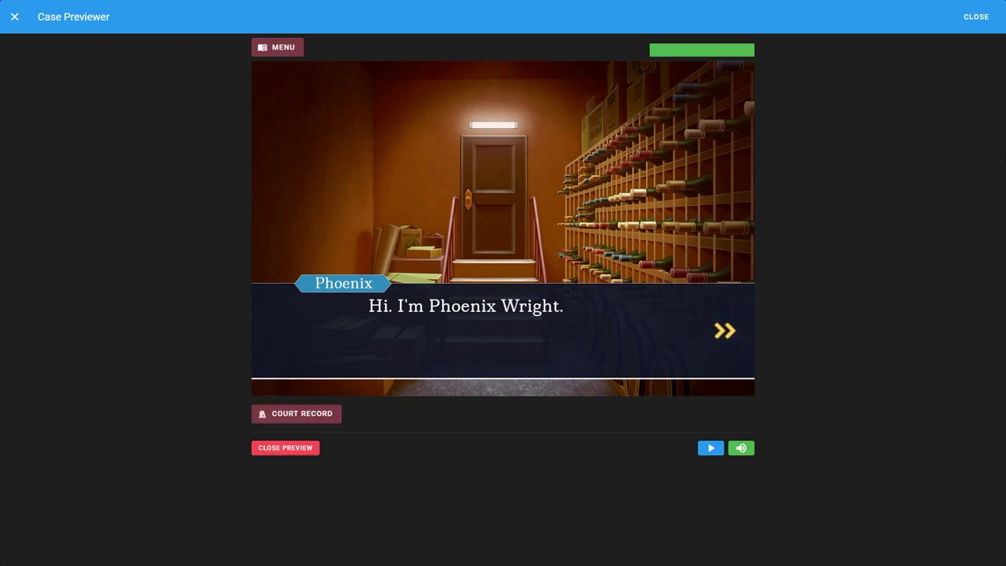
left_click(974, 16)
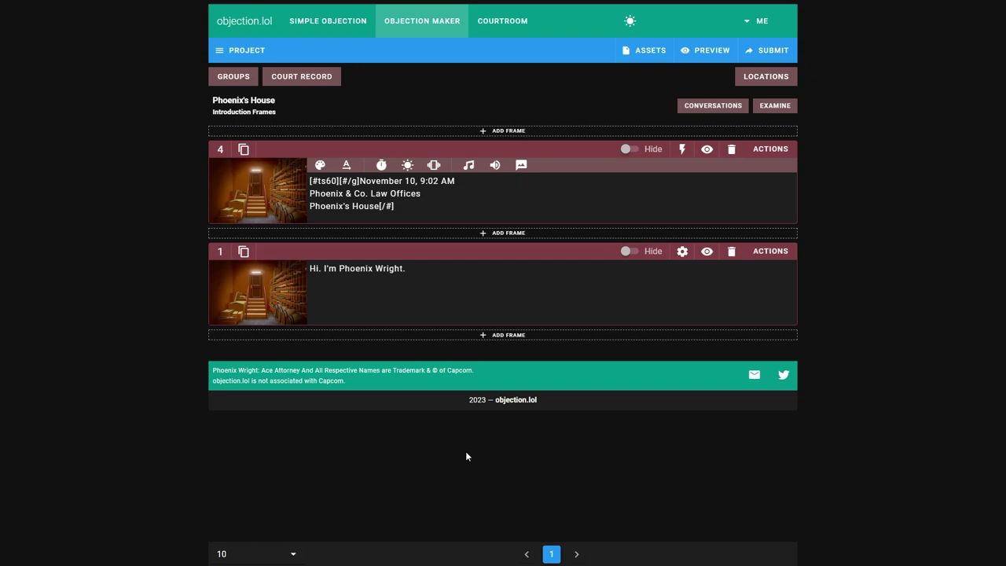
Step: Add a 'Change the blip frequency value' action to frame 1, changing 64 to 56
left_click(775, 253)
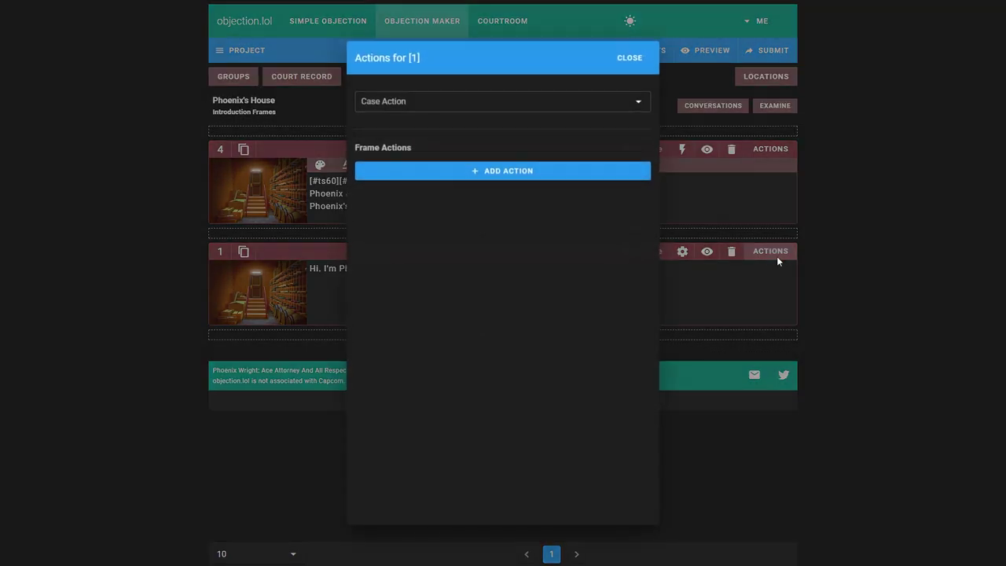
left_click(466, 172)
left_click(448, 231)
scroll(461, 345, "down", 3)
left_click(461, 324)
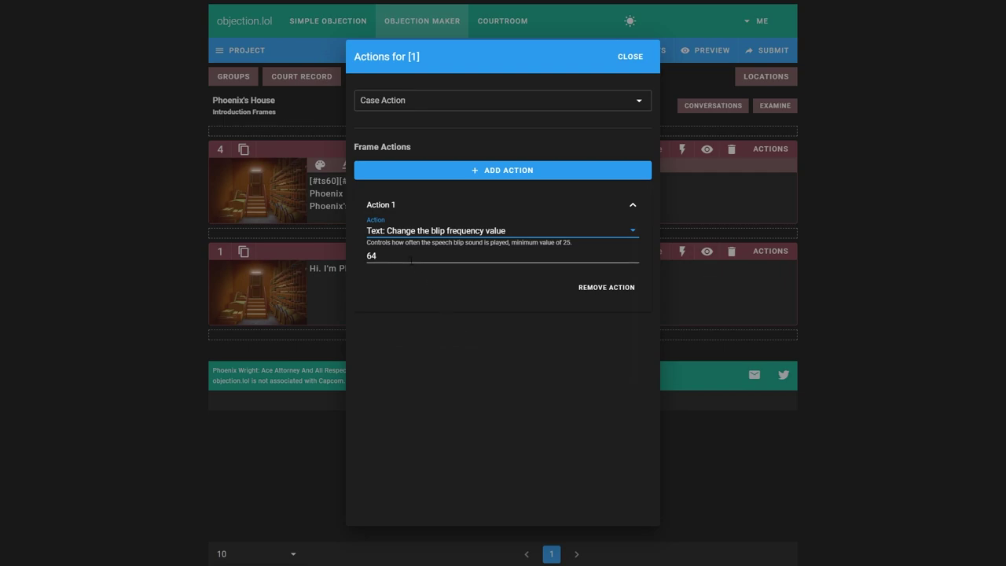
left_click_drag(385, 256, 354, 261)
type("56")
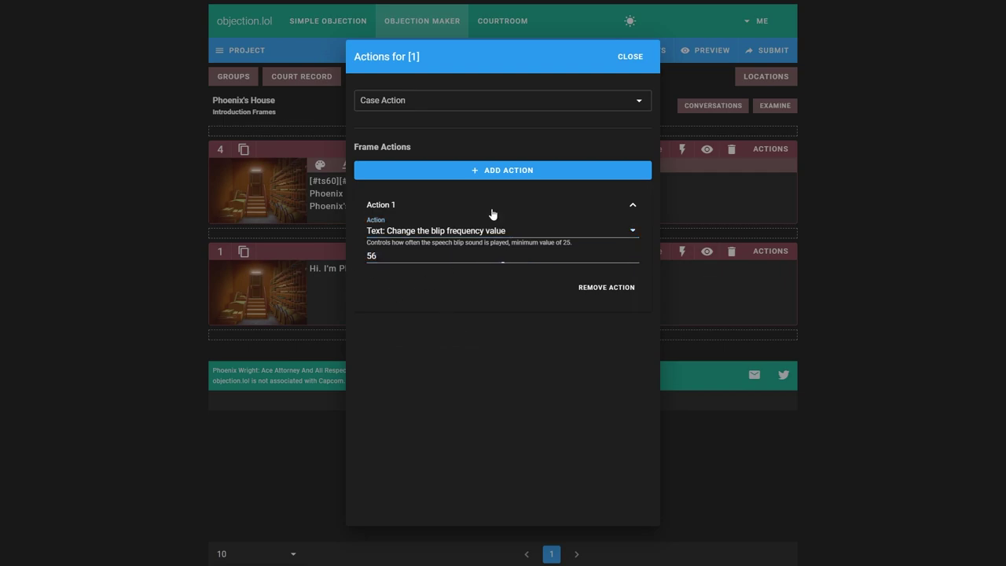
left_click(630, 57)
Step: Preview the introduction from the location text through Phoenix's line, then close the preview
left_click(707, 149)
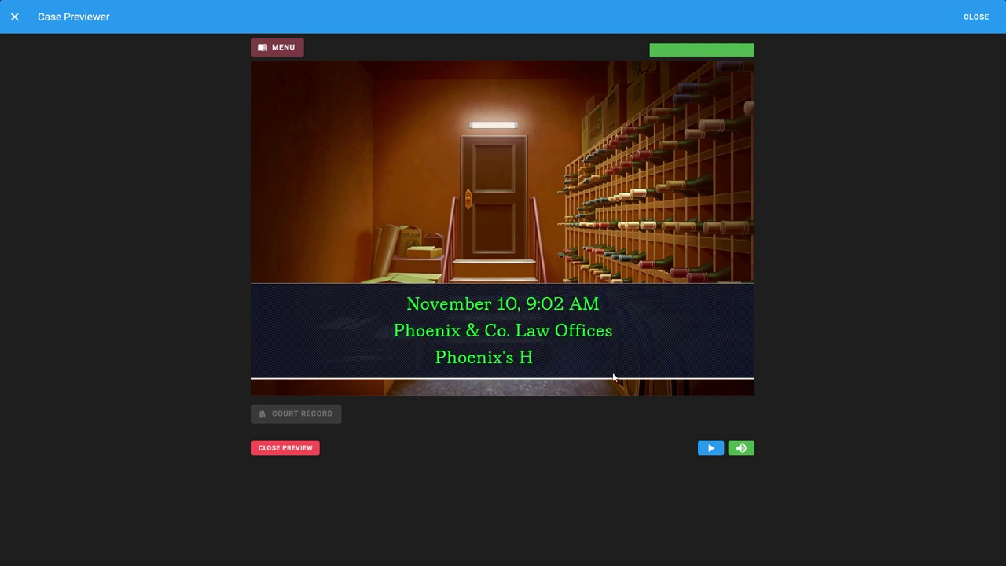
left_click(723, 340)
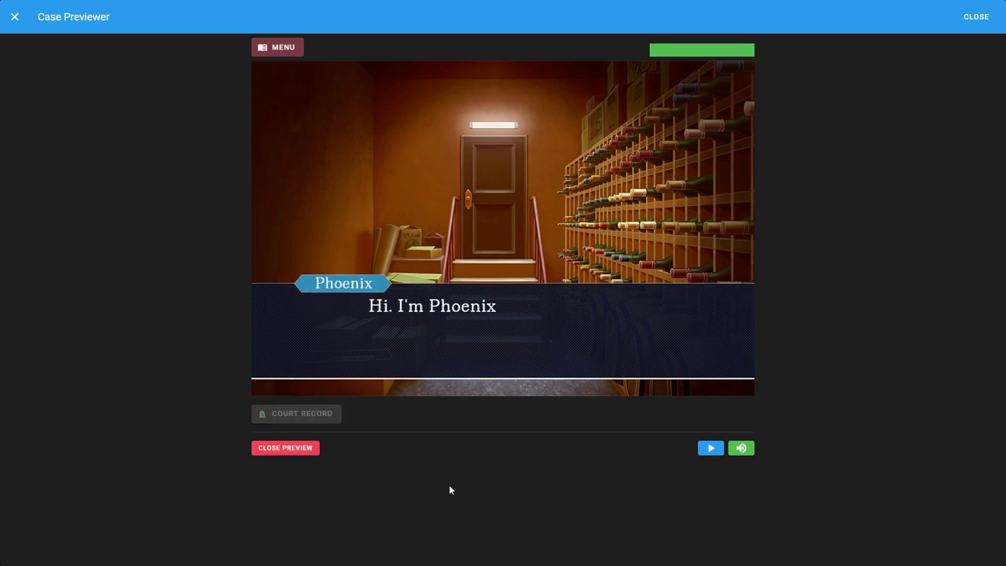
left_click_drag(366, 303, 589, 375)
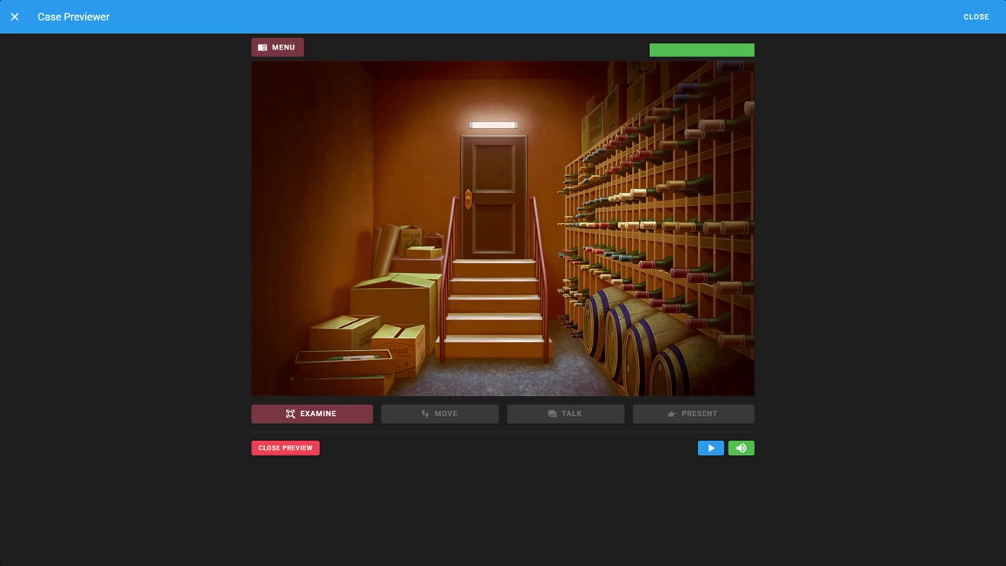
left_click(975, 17)
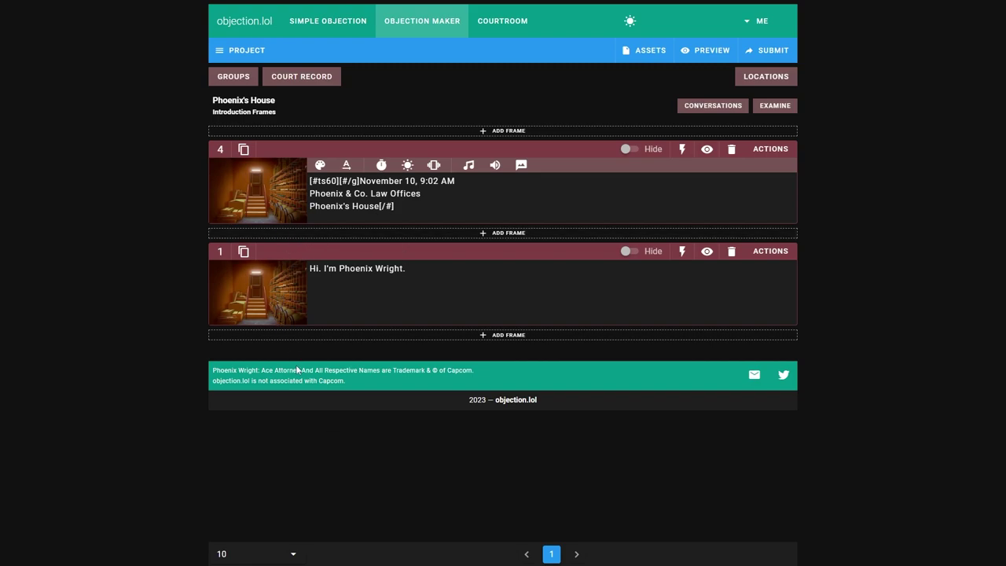
Step: Add a new frame 5 and make Dick Gumshoe its character
left_click(312, 336)
left_click(277, 401)
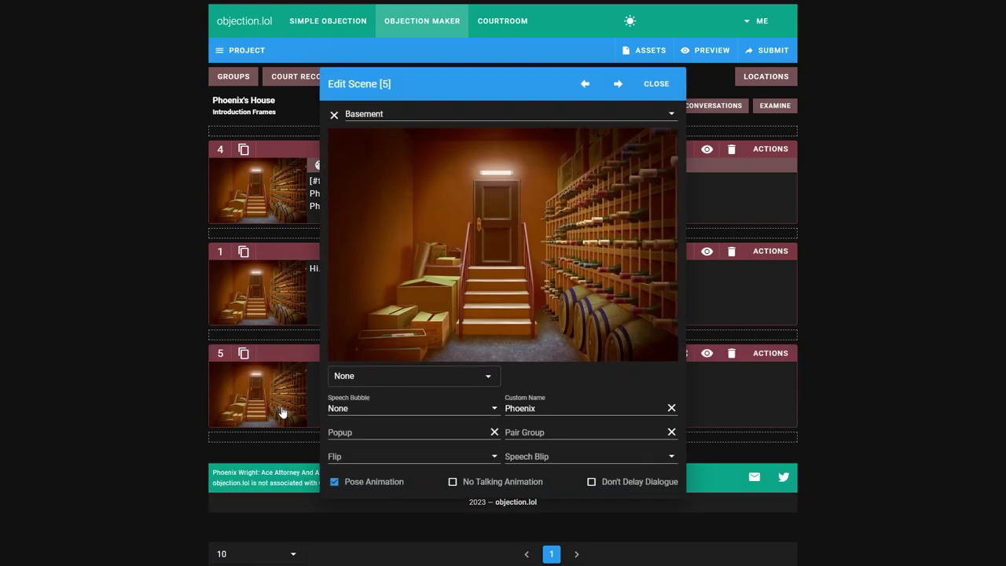
left_click(425, 377)
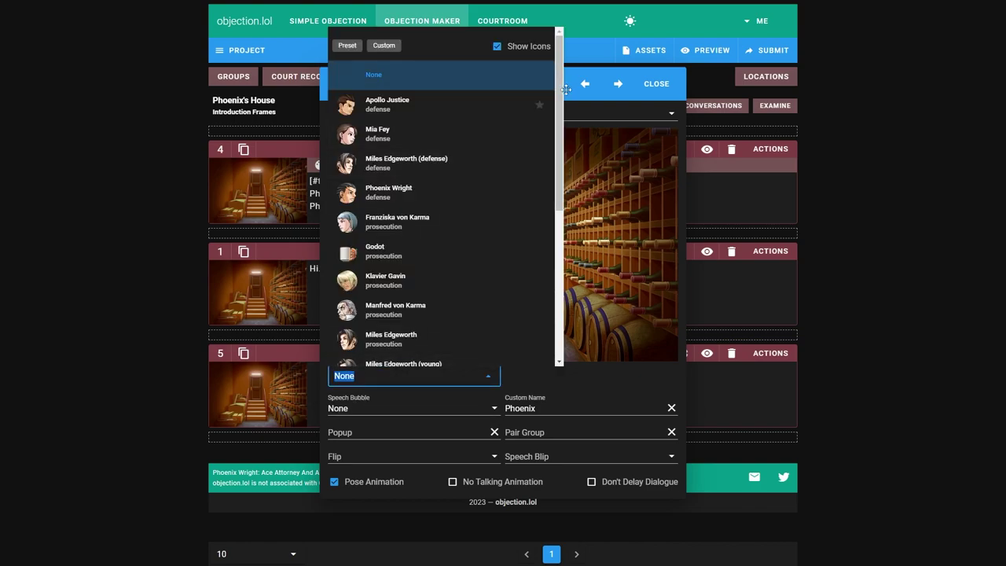
left_click_drag(563, 93, 560, 358)
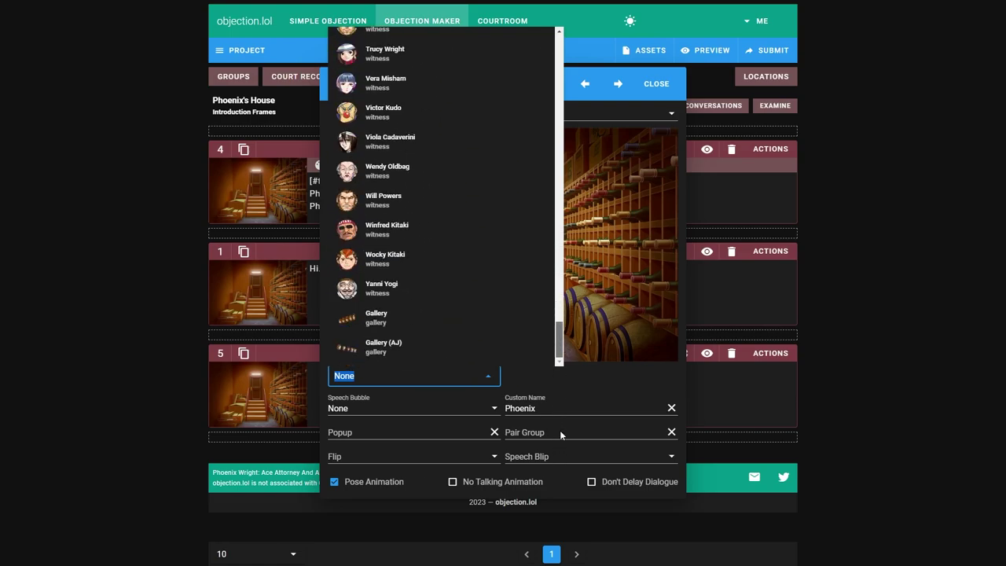
left_click_drag(559, 430, 540, 37)
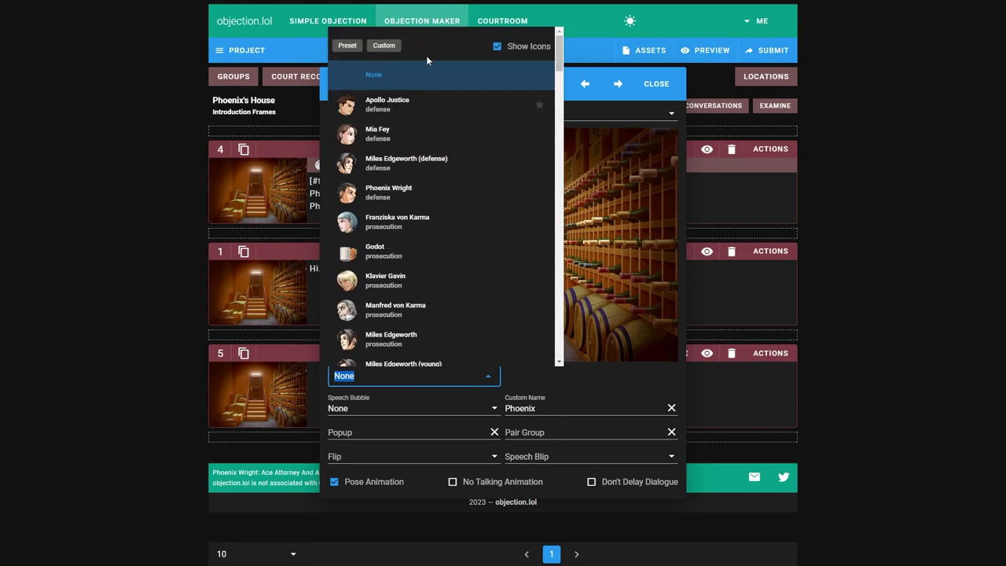
type("gumsh")
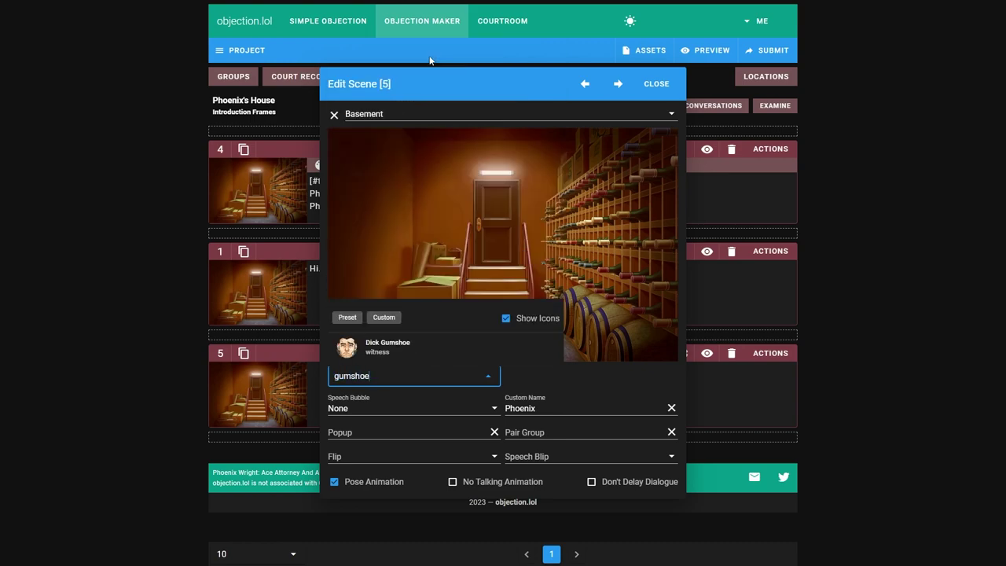
left_click(448, 353)
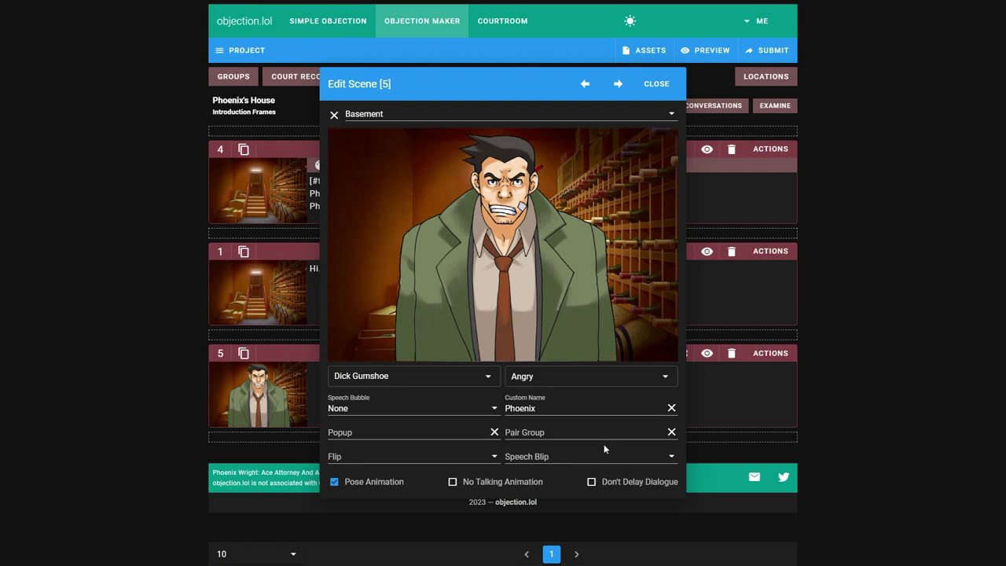
Step: Clear the Phoenix custom name and give Gumshoe the Confident pose
left_click(505, 415)
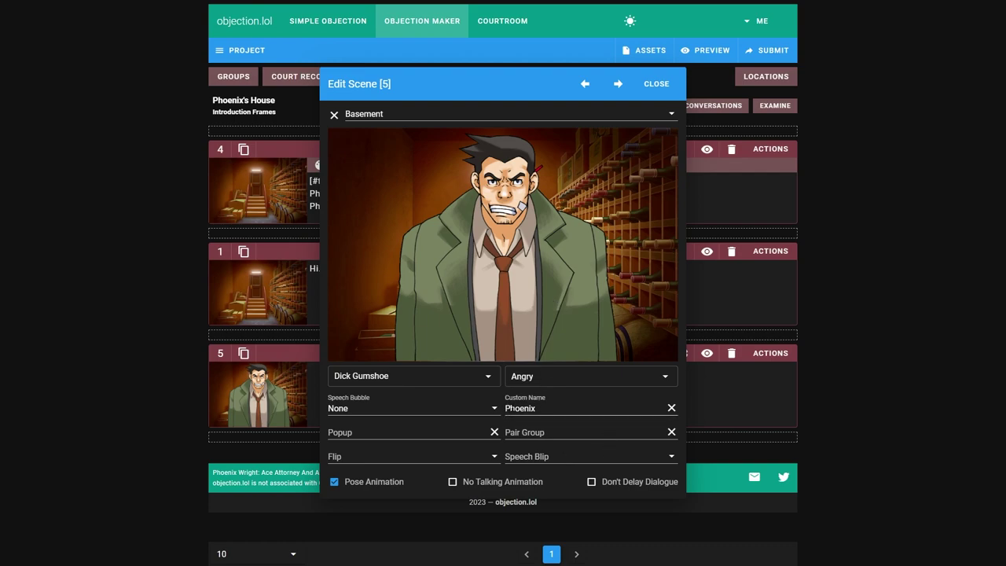
left_click(672, 408)
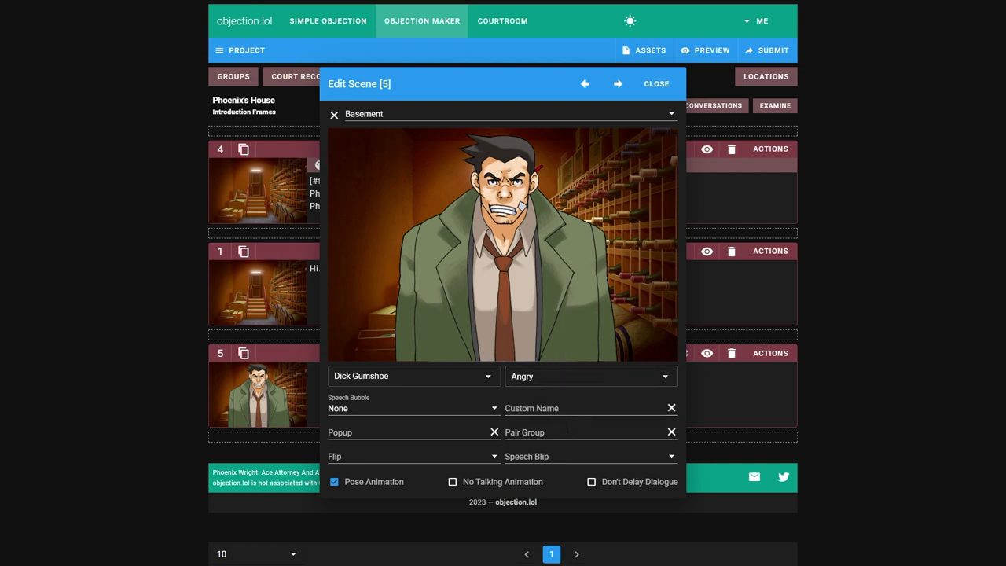
left_click(536, 405)
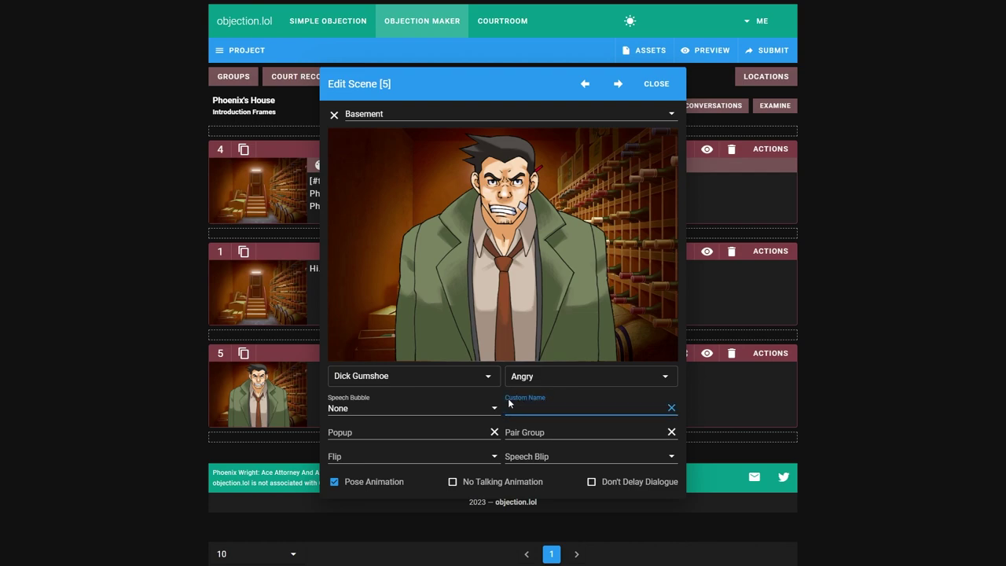
left_click(539, 350)
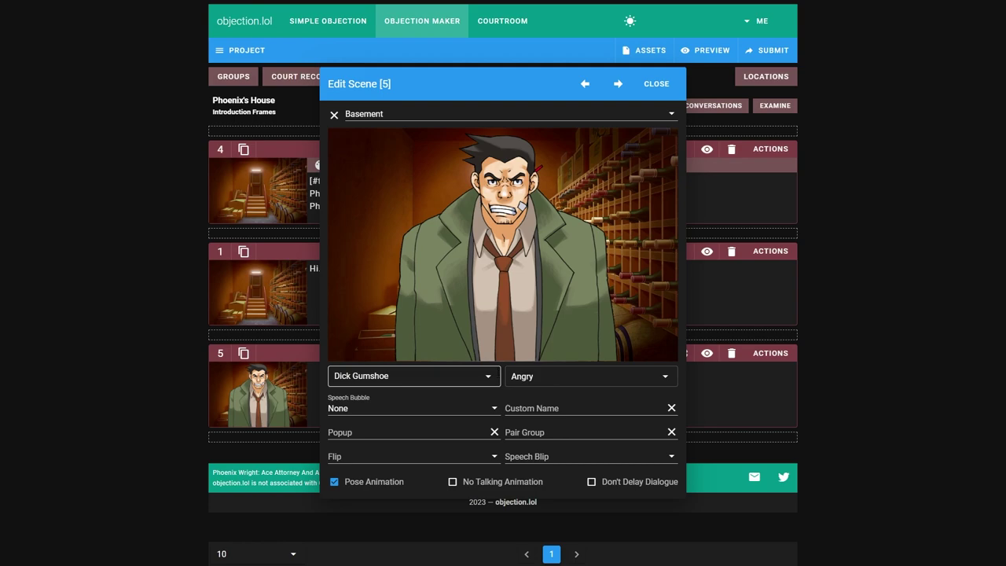
left_click(593, 379)
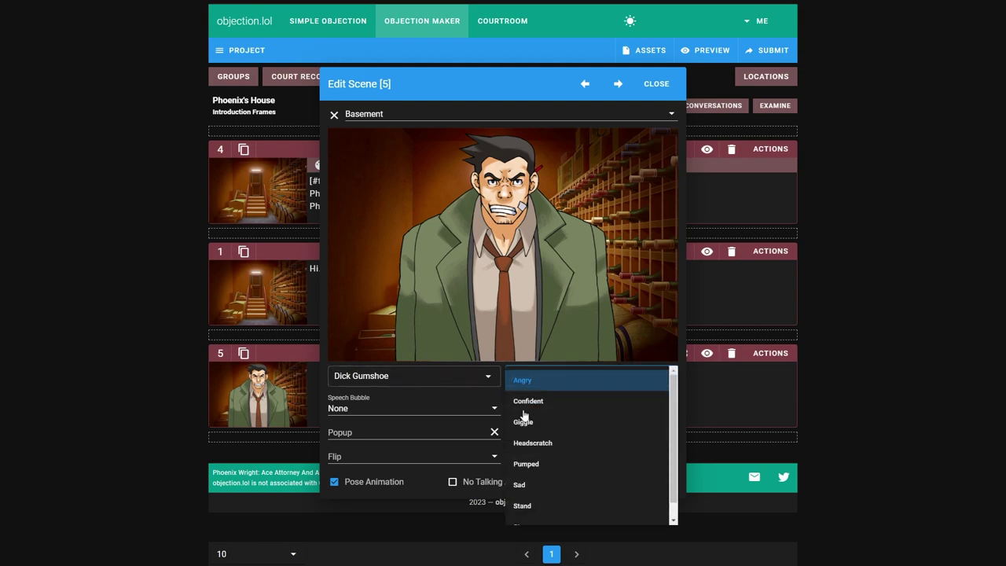
scroll(561, 420, "down", 1)
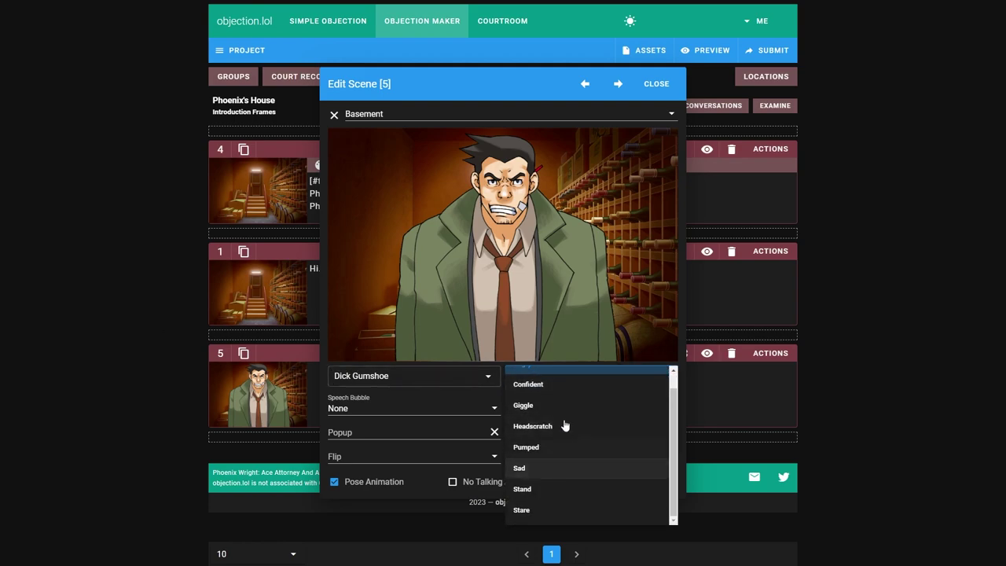
left_click(526, 447)
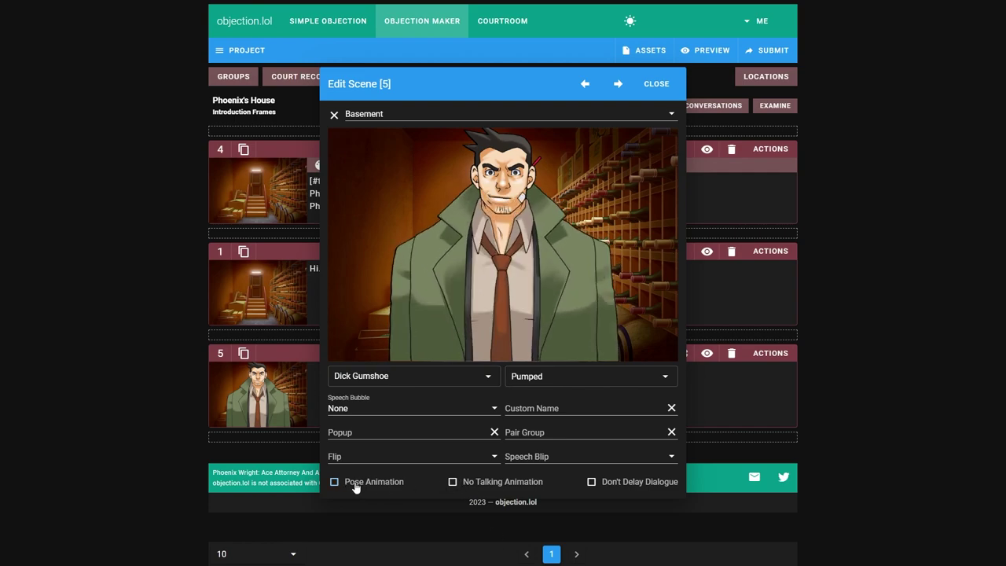
left_click(542, 377)
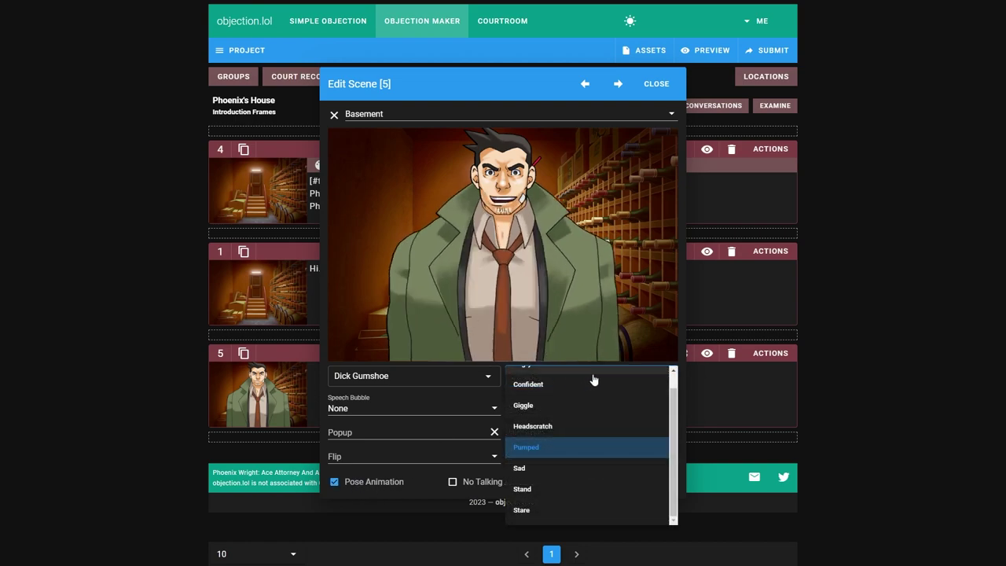
left_click(562, 383)
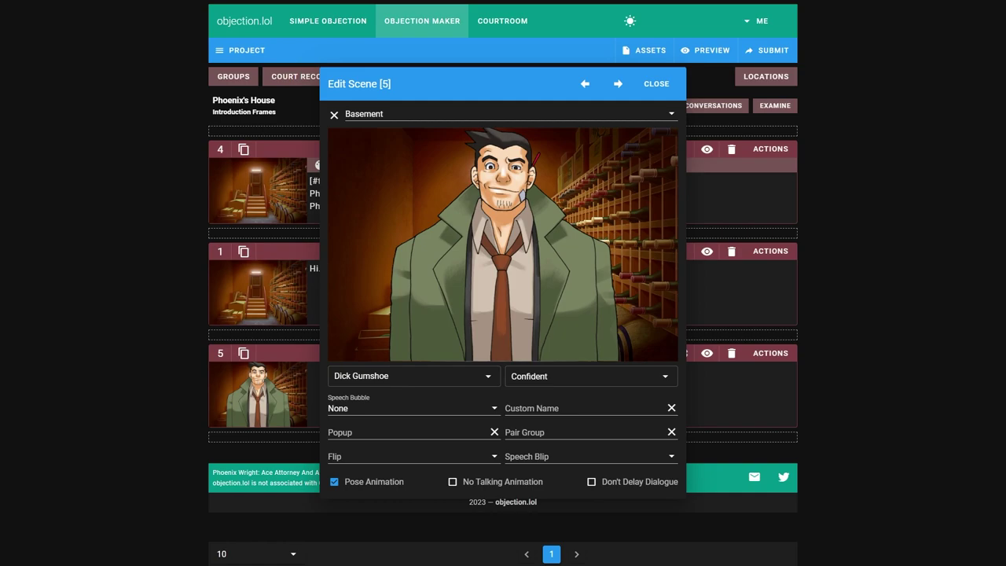
left_click(668, 88)
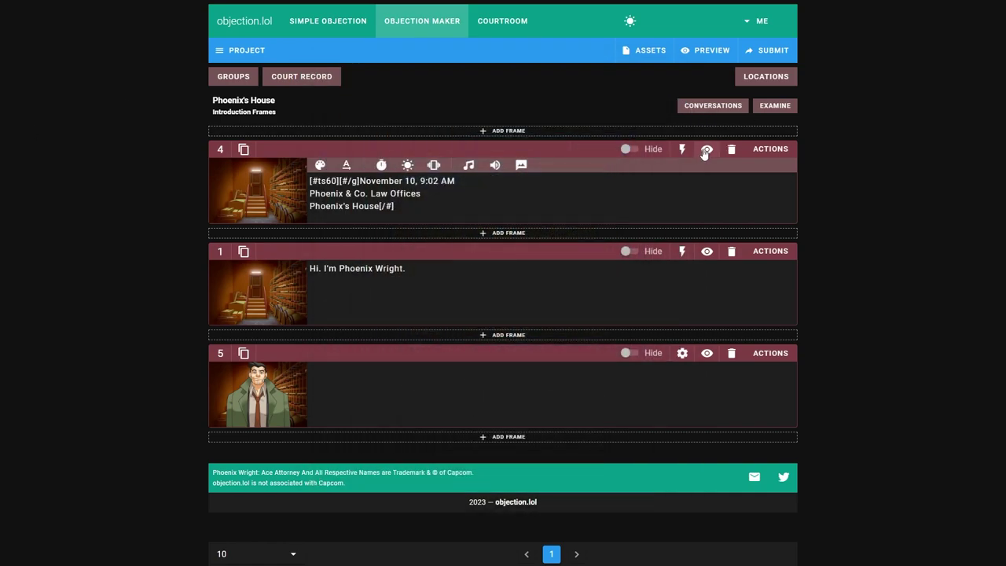
left_click(706, 251)
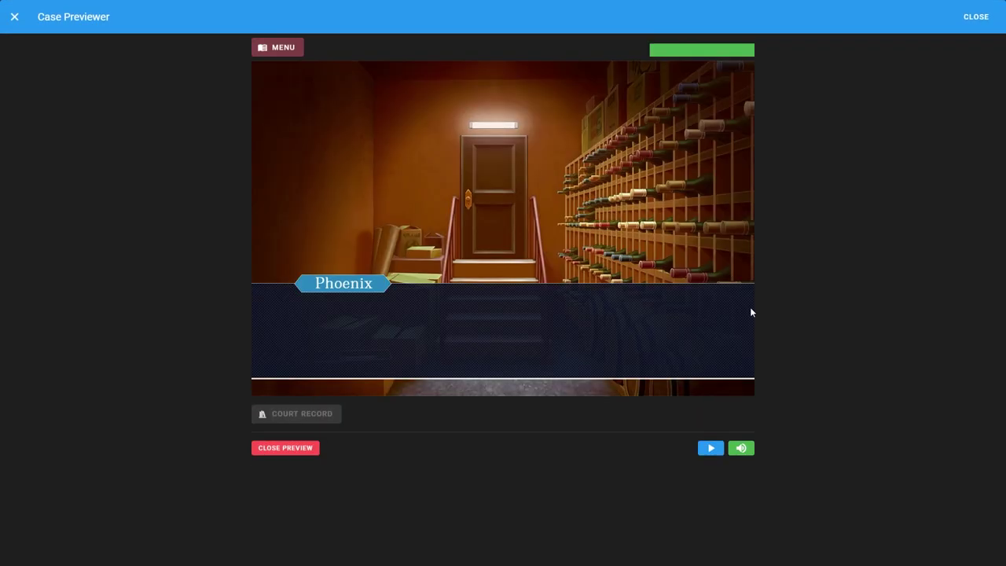
left_click(719, 342)
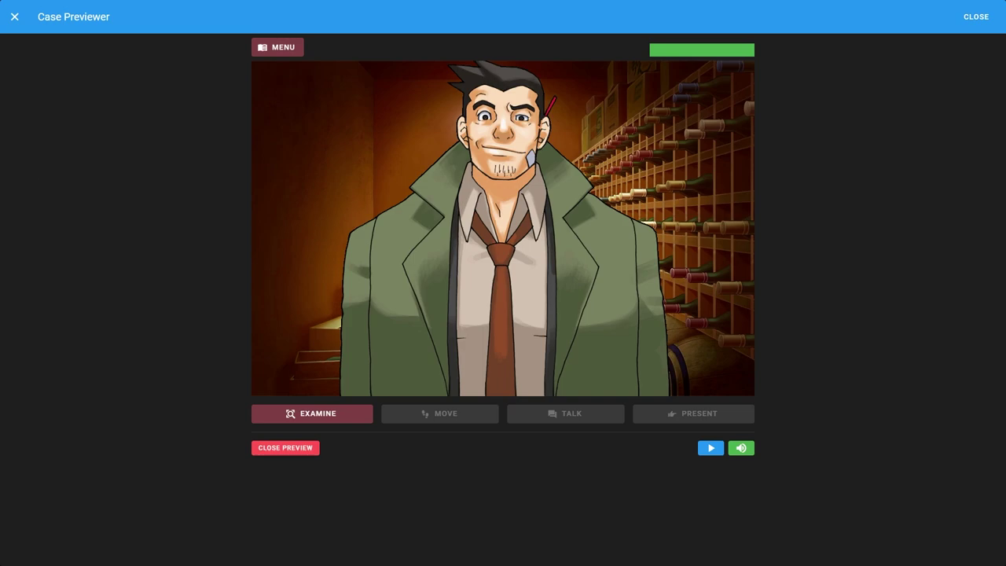
left_click(974, 17)
Step: Give frame 5 a Fade In effect on the character lasting 500 ms
left_click(682, 354)
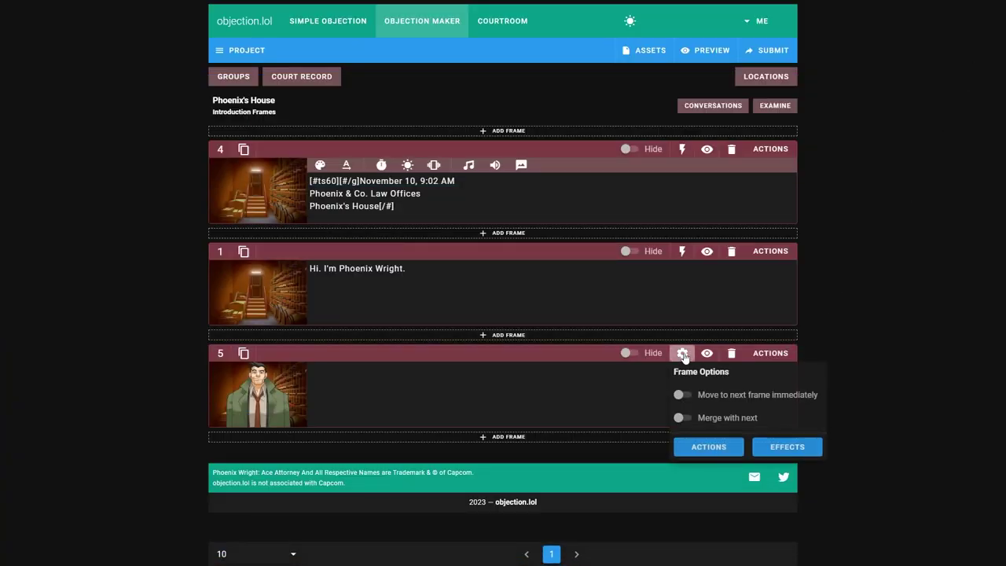
left_click(785, 448)
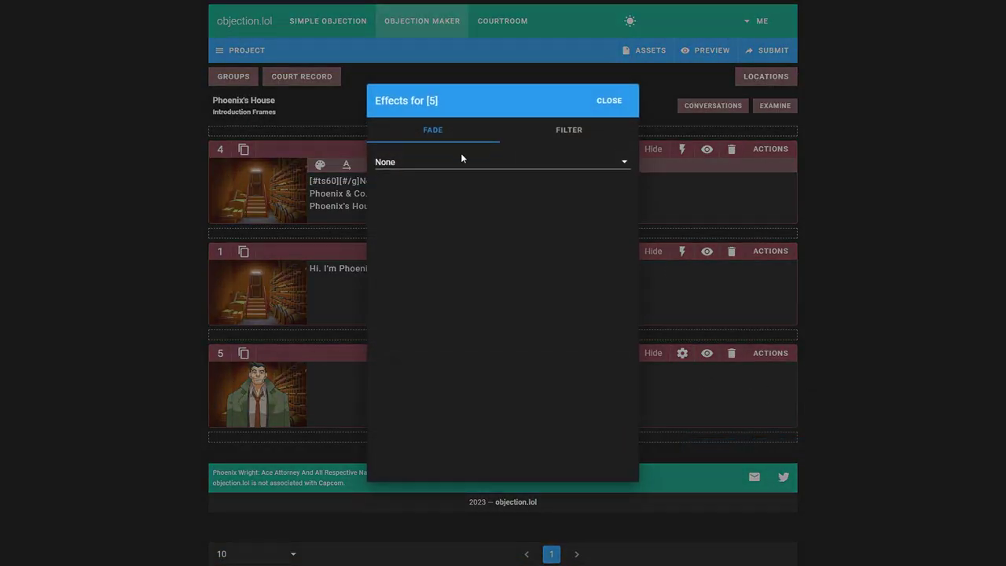
left_click(568, 131)
left_click(436, 131)
left_click(424, 162)
left_click(410, 212)
left_click(416, 197)
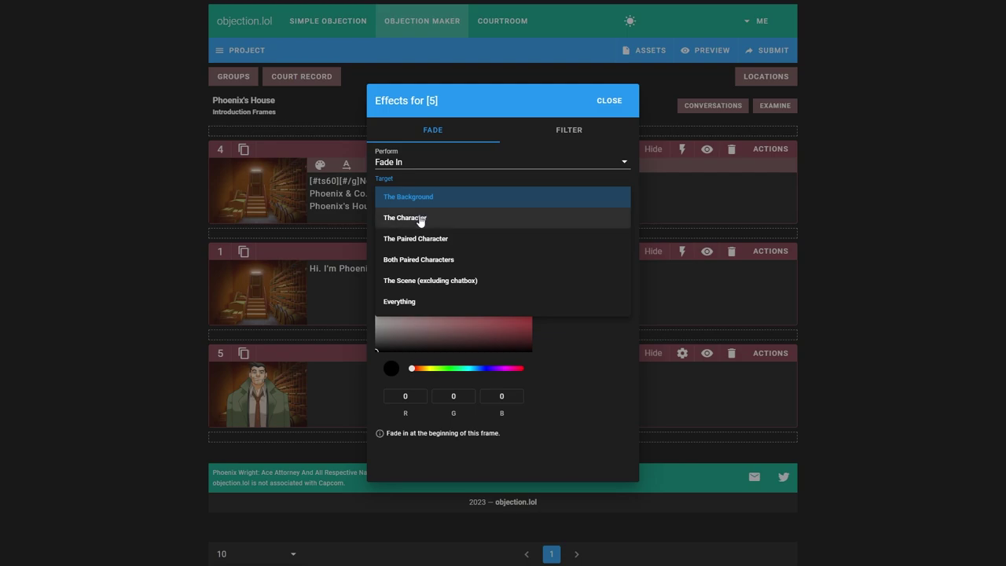
left_click(420, 219)
double_click(420, 218)
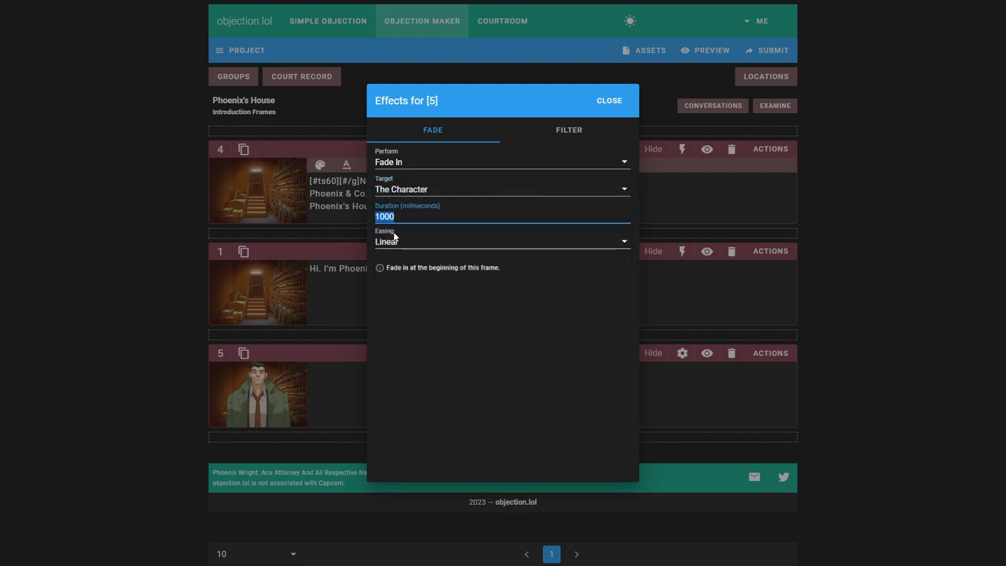
type("5")
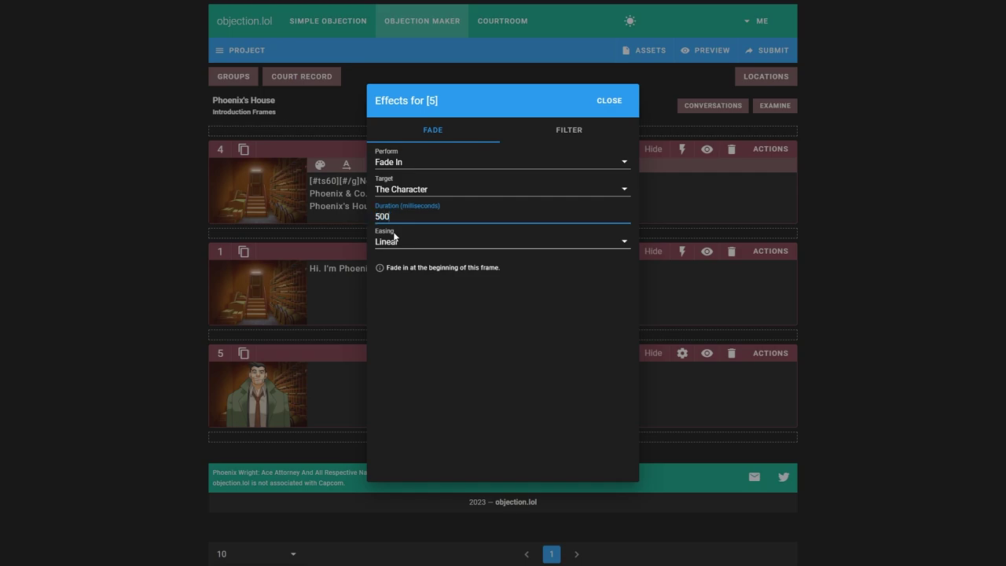
left_click(616, 100)
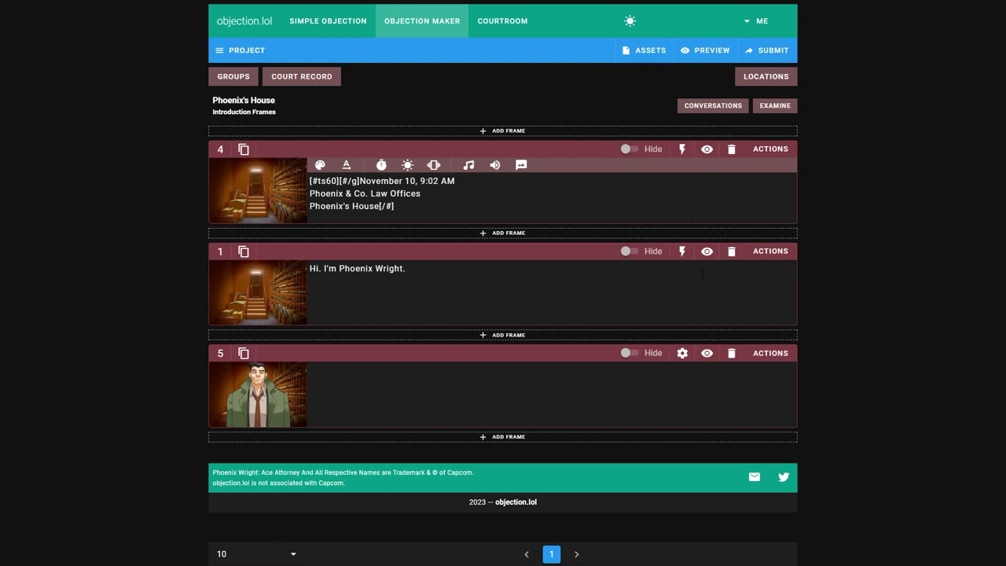
Step: Preview the case from frame 1 to check Gumshoe's fade-in
left_click(706, 253)
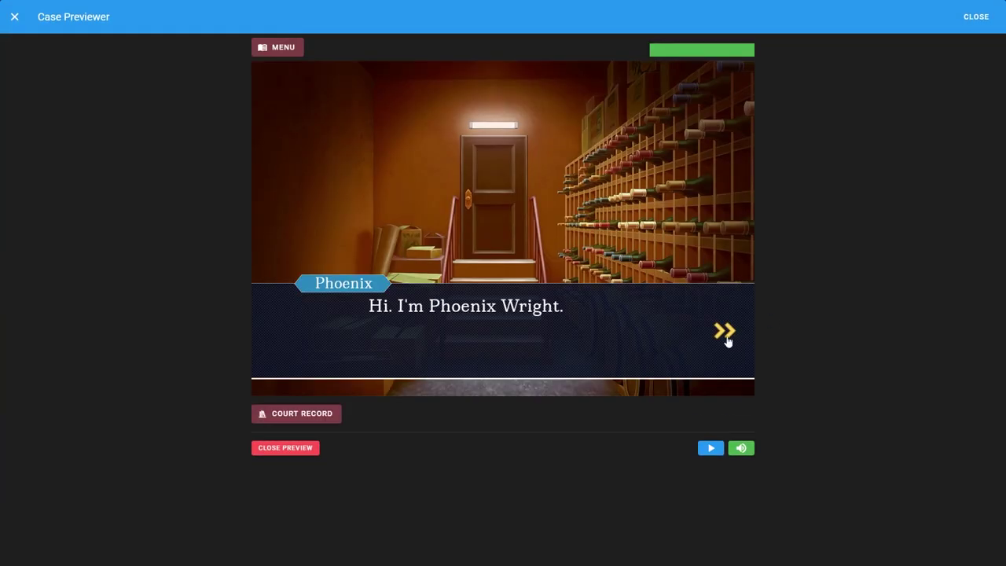
left_click(730, 369)
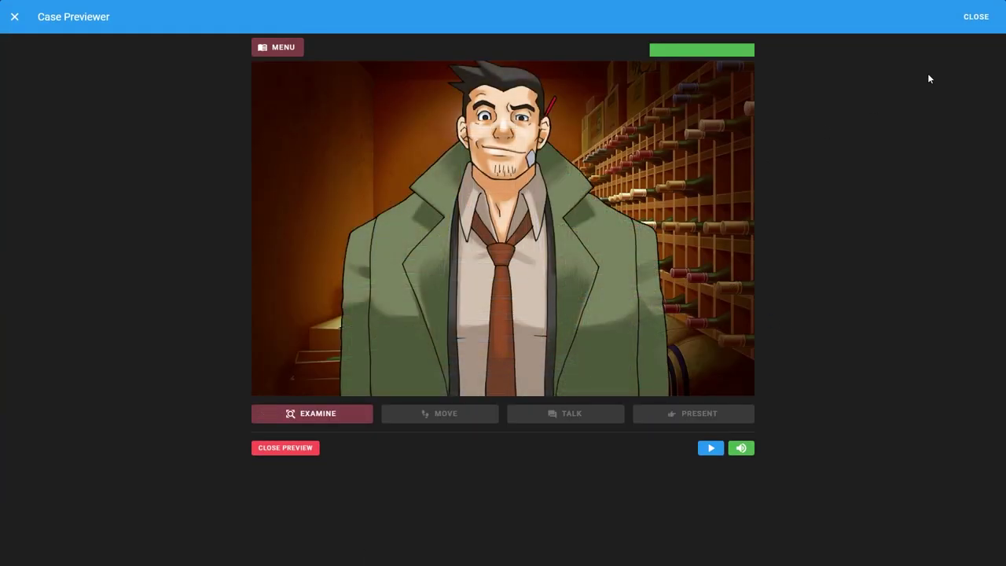
left_click(976, 17)
Step: Enter 'Hey, pal!' as frame 5's line, preview it, and put the caret before it
left_click(437, 398)
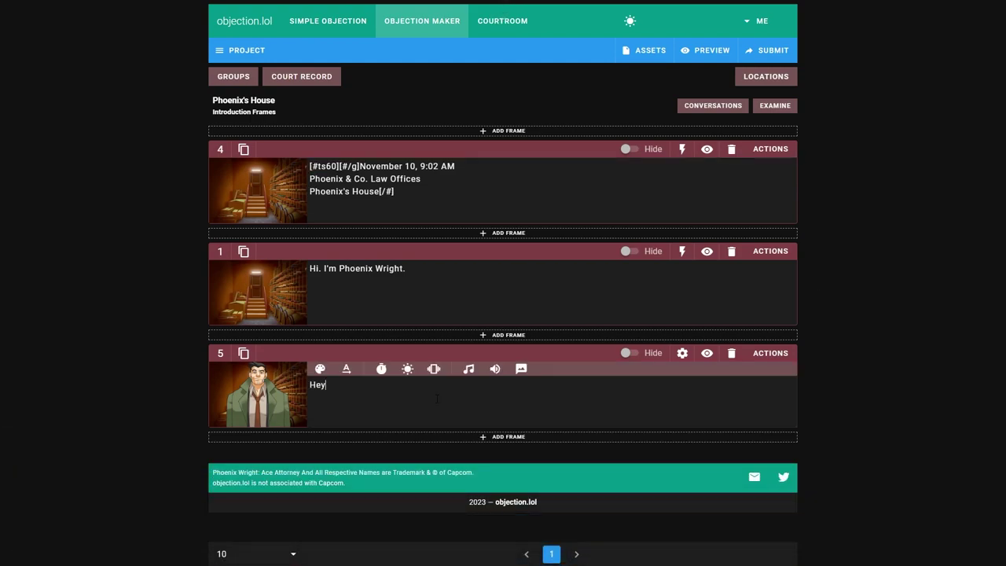
left_click(707, 255)
left_click(731, 346)
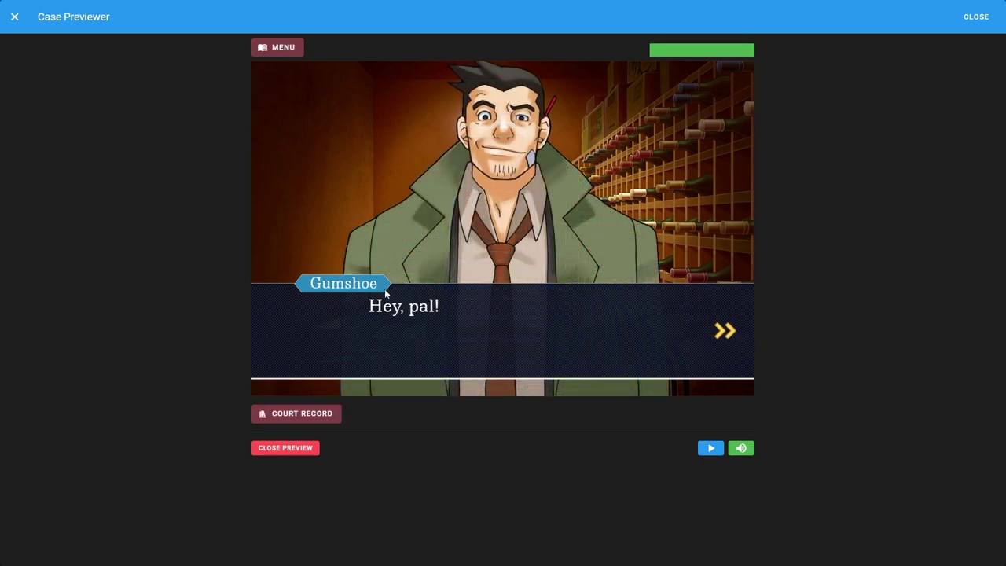
left_click(975, 16)
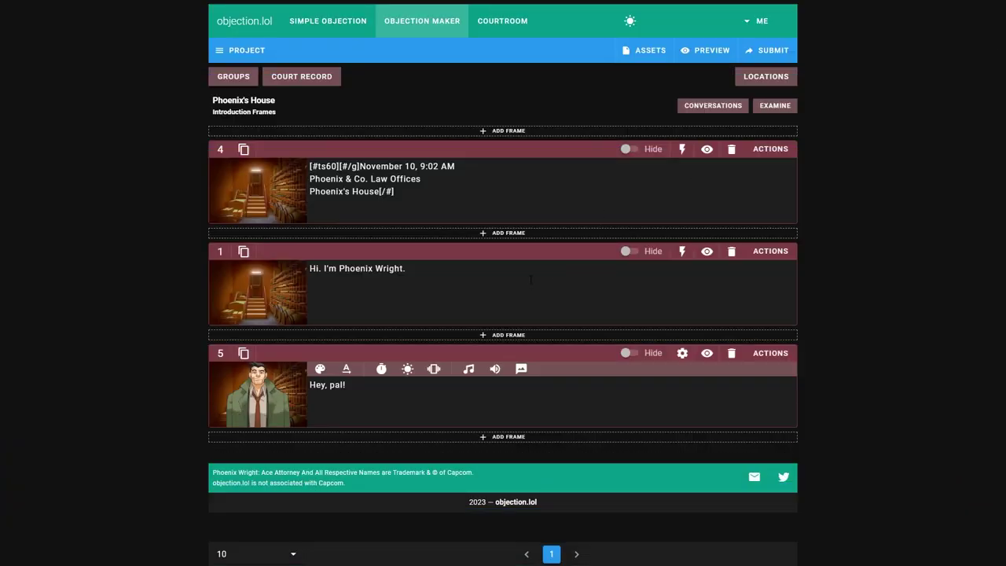
left_click_drag(359, 408, 311, 385)
key("Left")
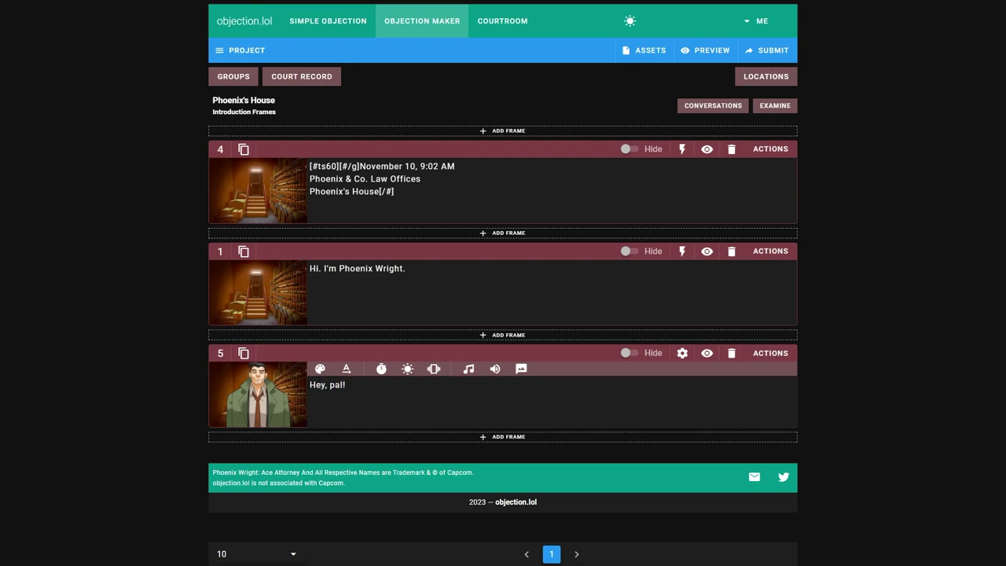
Step: Insert a [#p500] pause tag at the start of frame 5's line
left_click(382, 370)
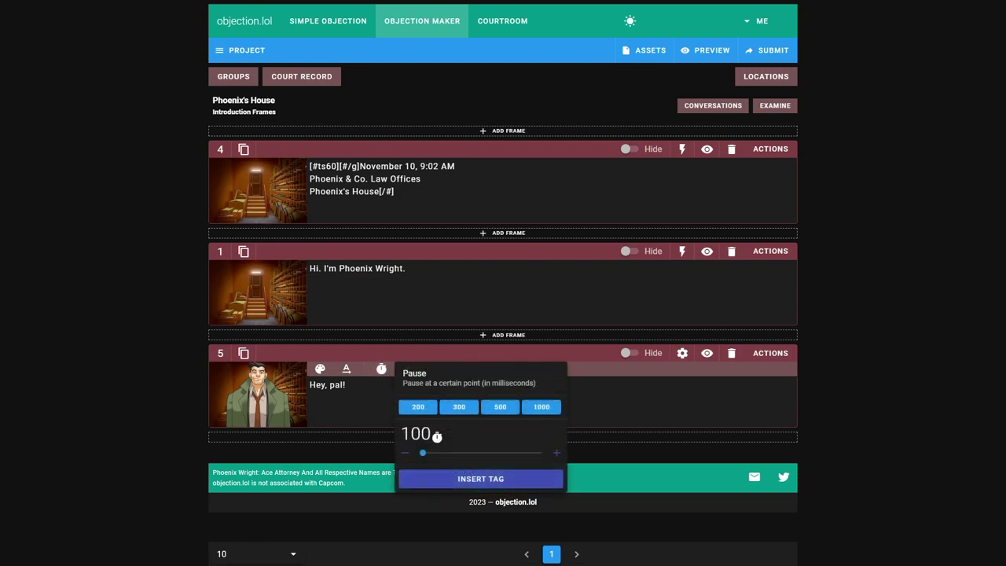
left_click(499, 407)
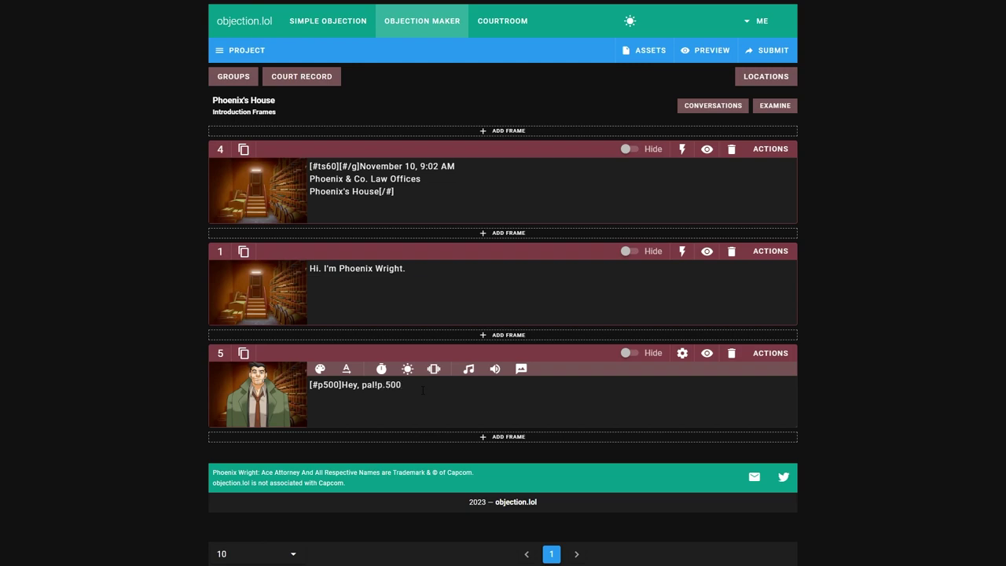
type("[#p500]")
Step: Preview the case twice to check Gumshoe's paused 'Hey, pal!' line
left_click(706, 251)
left_click(721, 333)
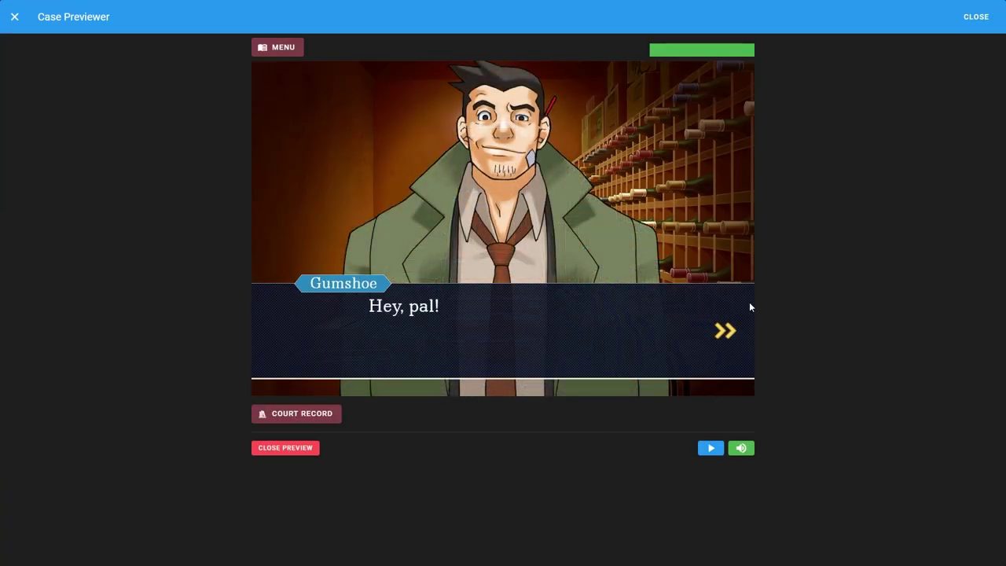
left_click(976, 17)
left_click(706, 253)
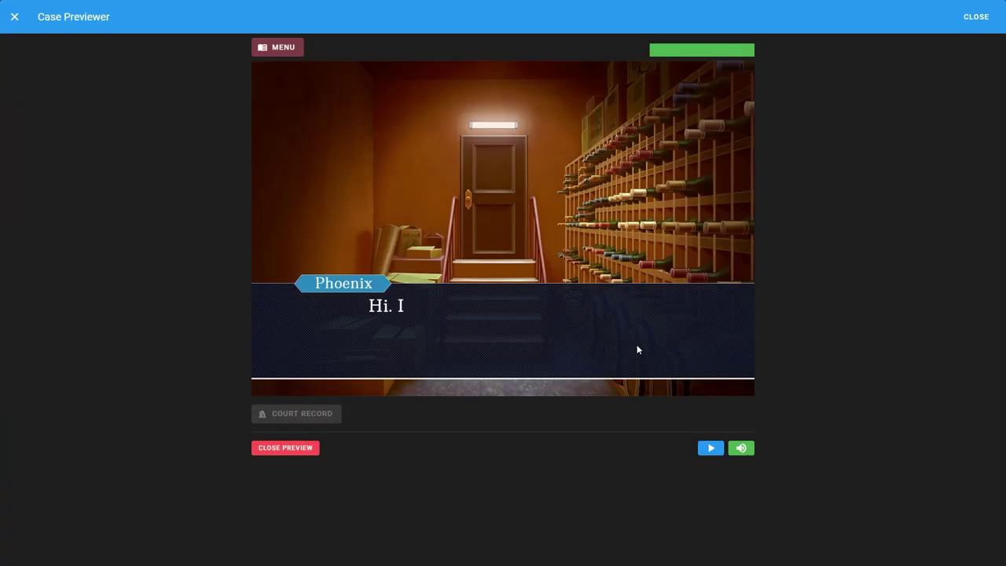
left_click(724, 333)
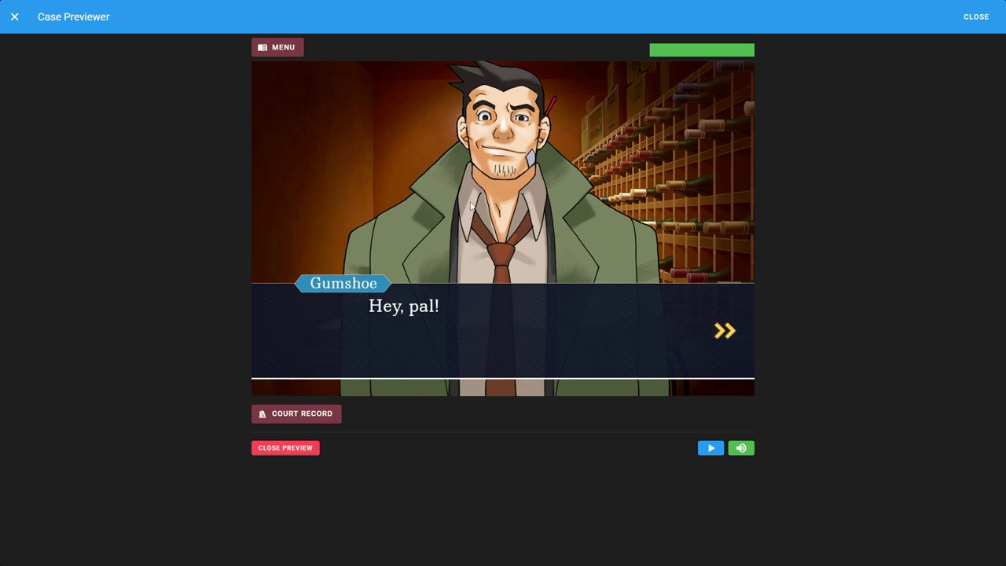
left_click(975, 17)
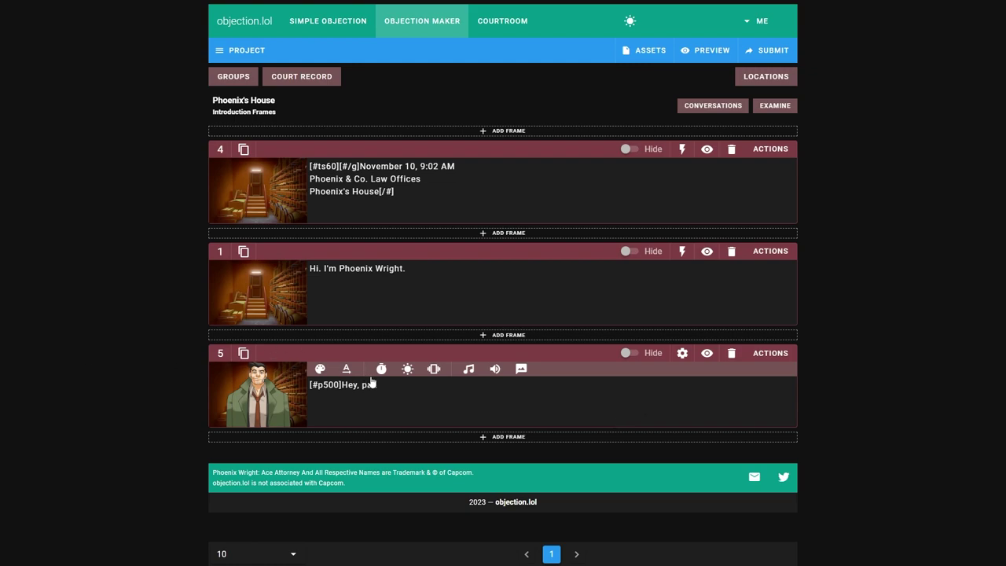
left_click(396, 389)
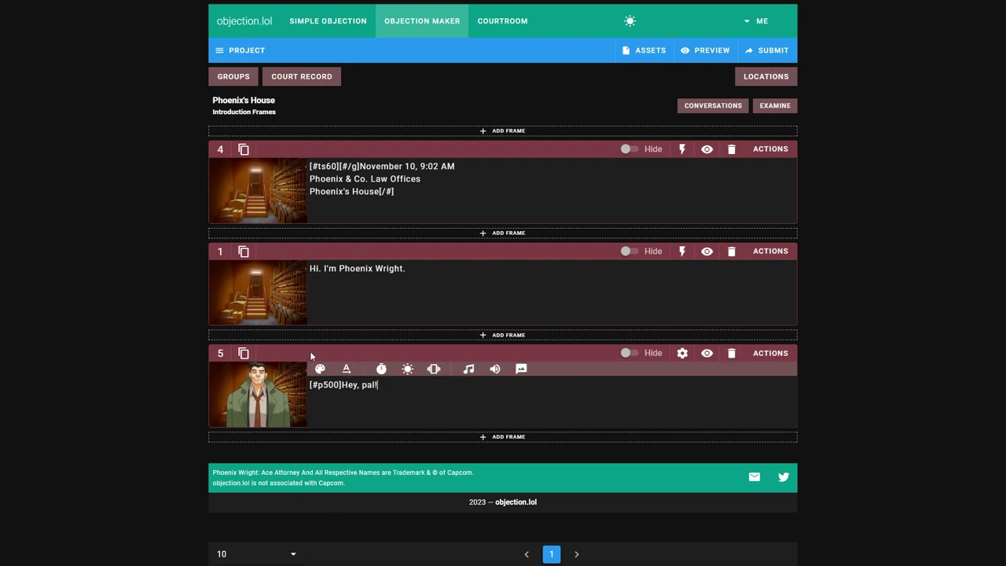
Step: Add a frame 5 action that toggles the dialogue box visibility to Hide
left_click(792, 355)
left_click(511, 173)
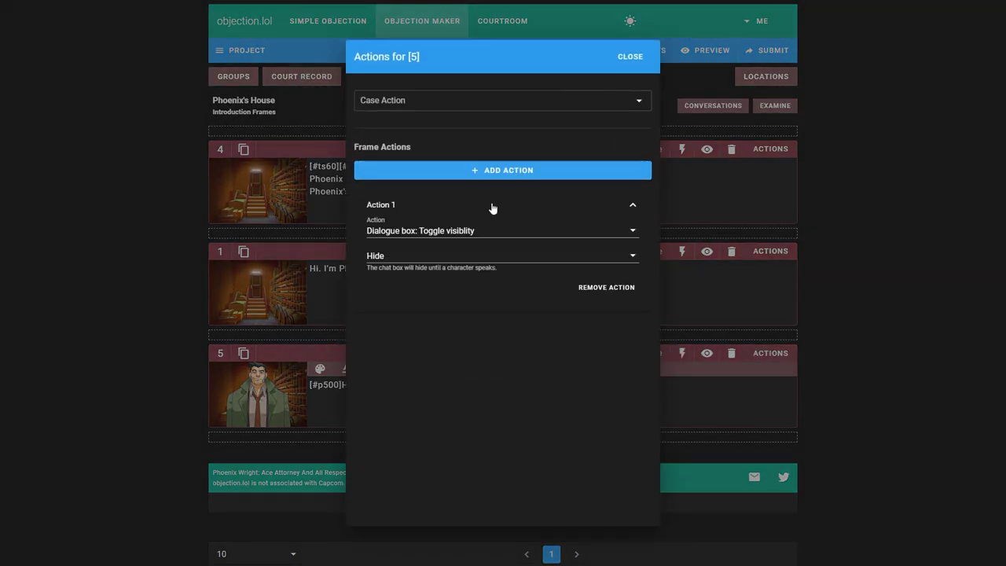
left_click(461, 236)
left_click(463, 278)
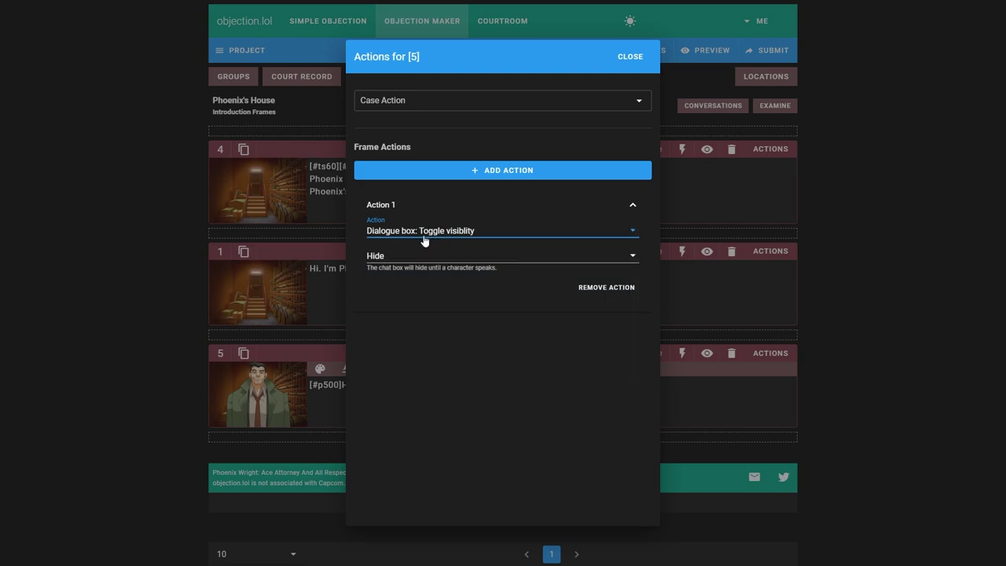
left_click(423, 256)
left_click(429, 378)
left_click_drag(428, 267, 472, 267)
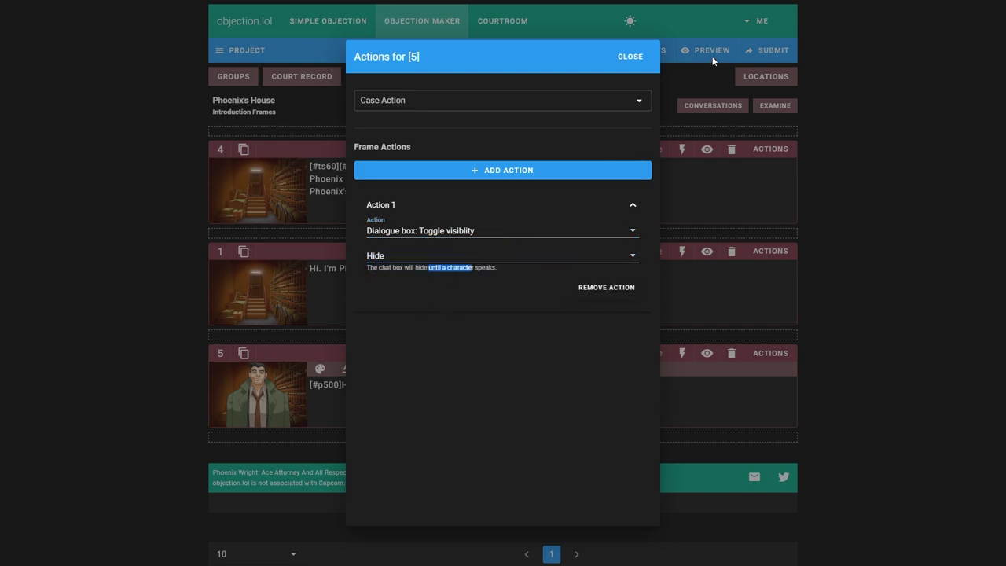
left_click(630, 57)
Step: Preview the case from frame 1 through Gumshoe's 'Hey, pal!'
left_click(706, 251)
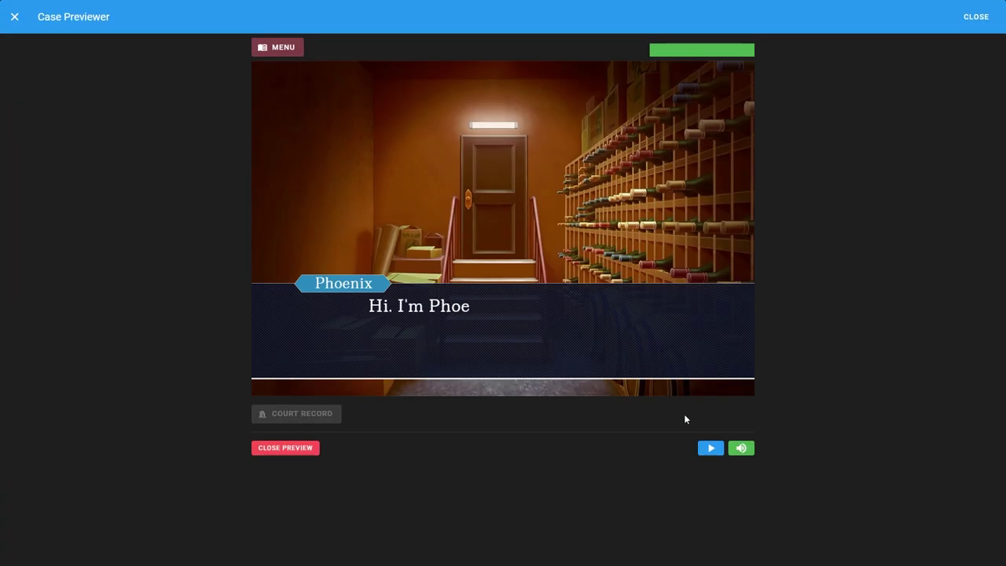
left_click(704, 369)
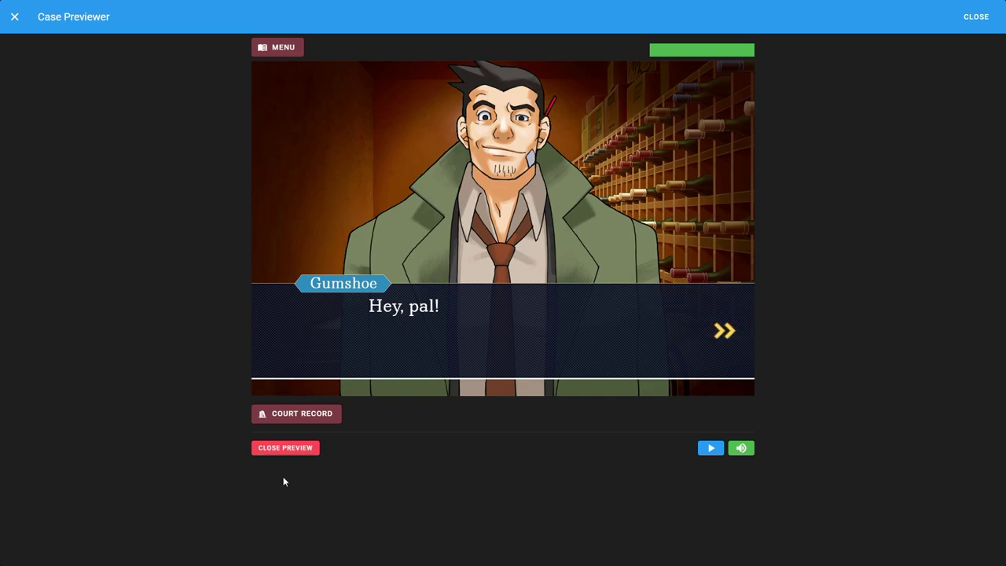
left_click(966, 16)
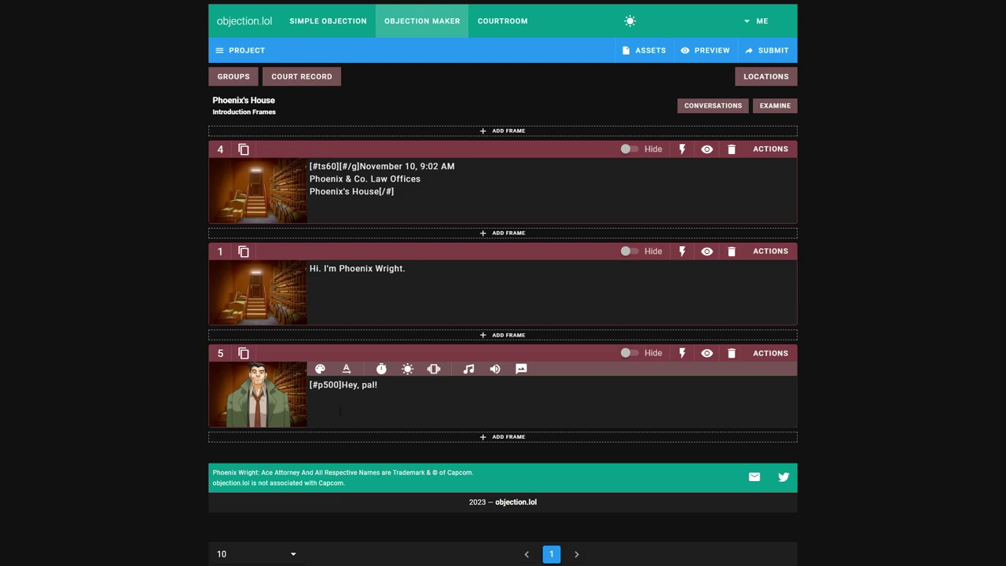
Step: Insert the Dick Gumshoe music tag [#bgm701] at the start of frame 5's line
left_click(470, 370)
left_click(506, 390)
scroll(526, 487, "down", 10)
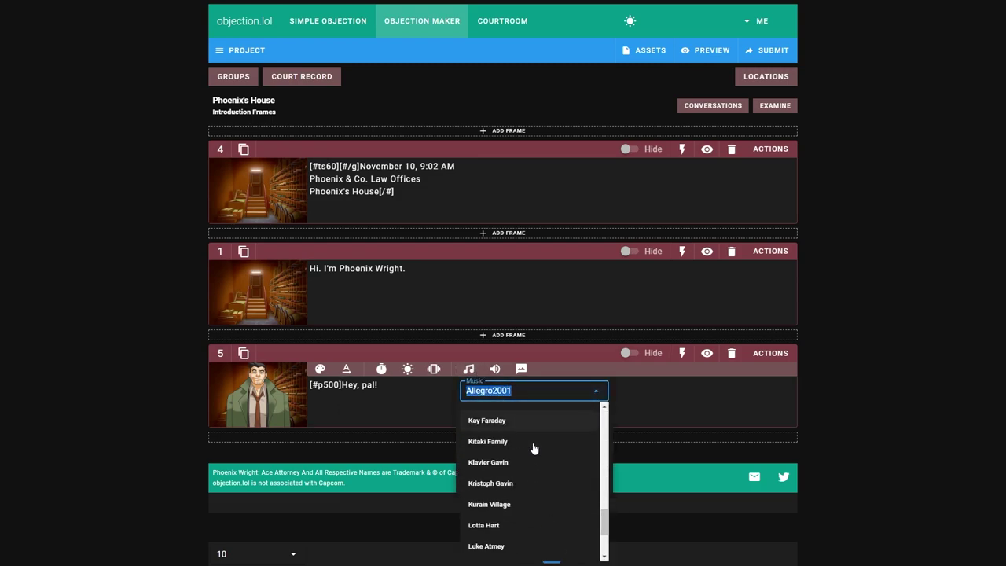
scroll(527, 460, "up", 5)
left_click(506, 421)
left_click(559, 415)
left_click(568, 420)
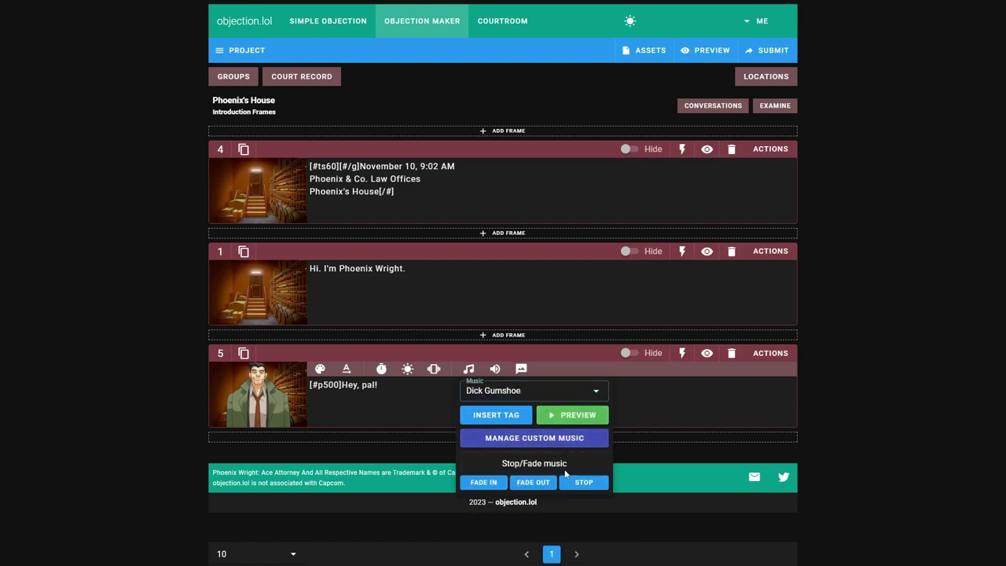
left_click(509, 415)
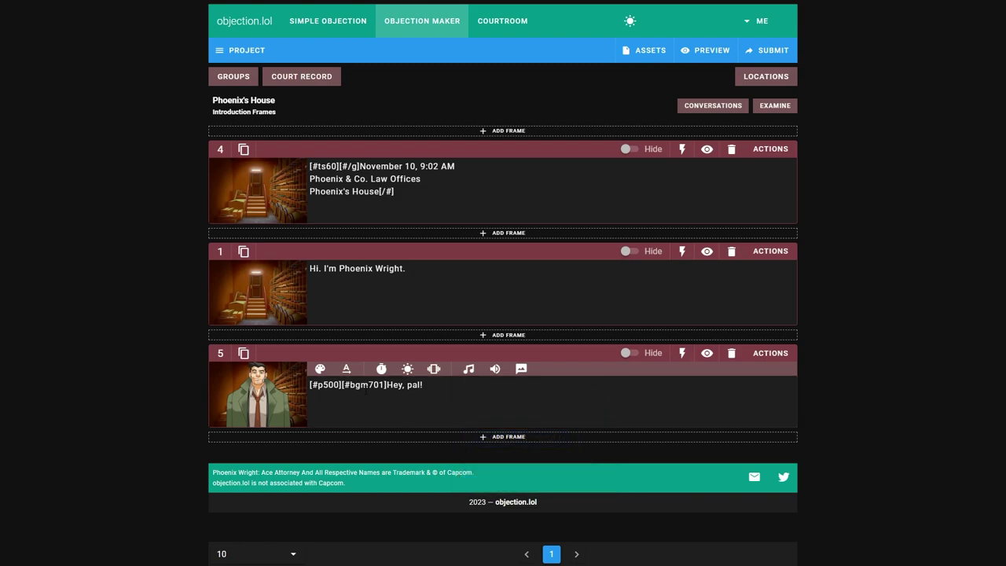
left_click(706, 251)
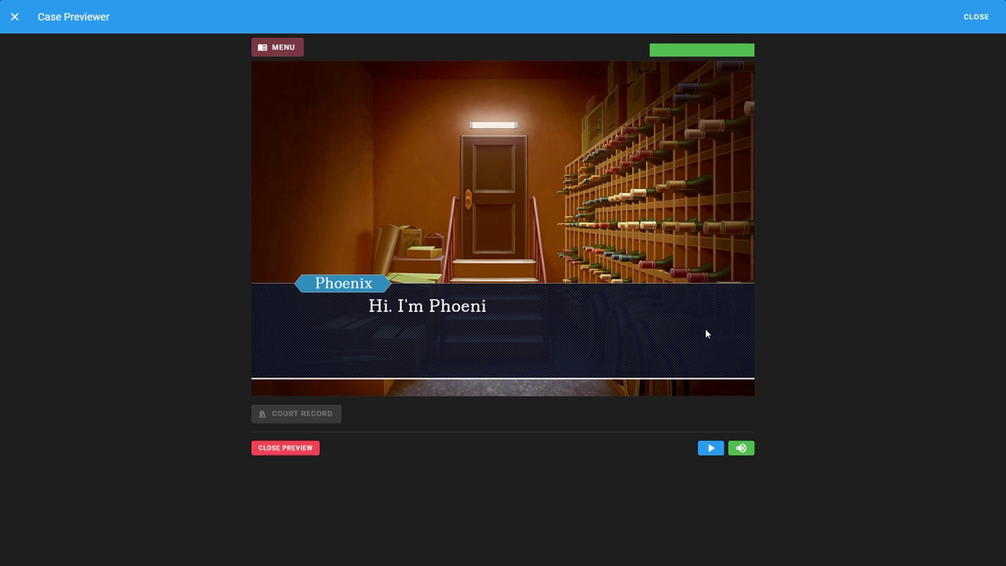
left_click(718, 341)
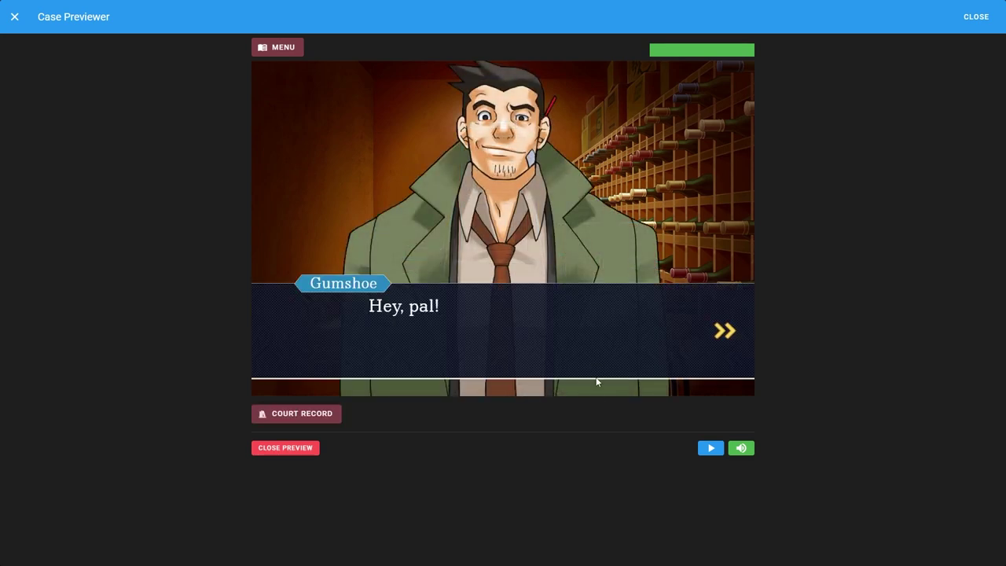
left_click(975, 16)
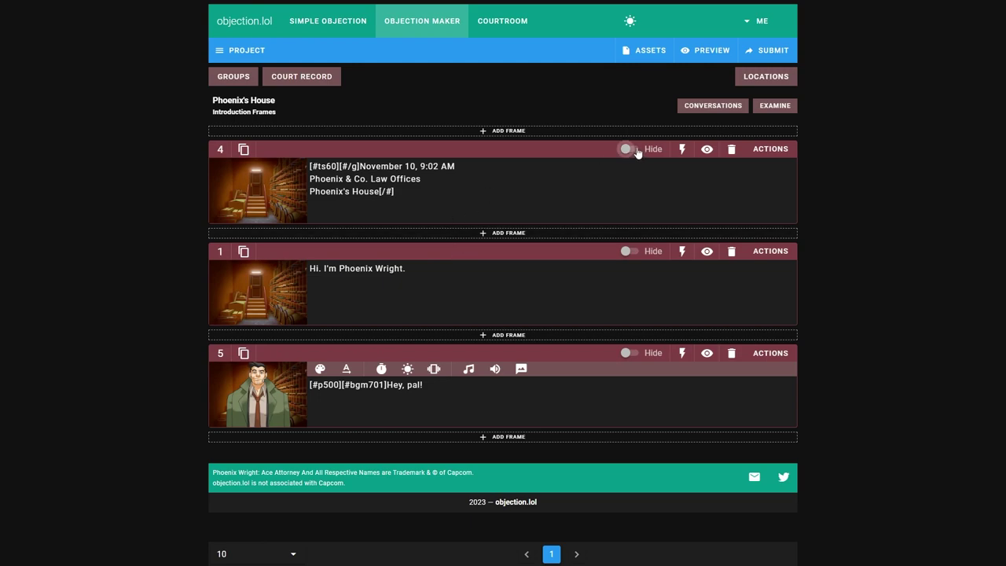
Step: Start a new conversation for Phoenix's House named 'The case'
left_click(687, 107)
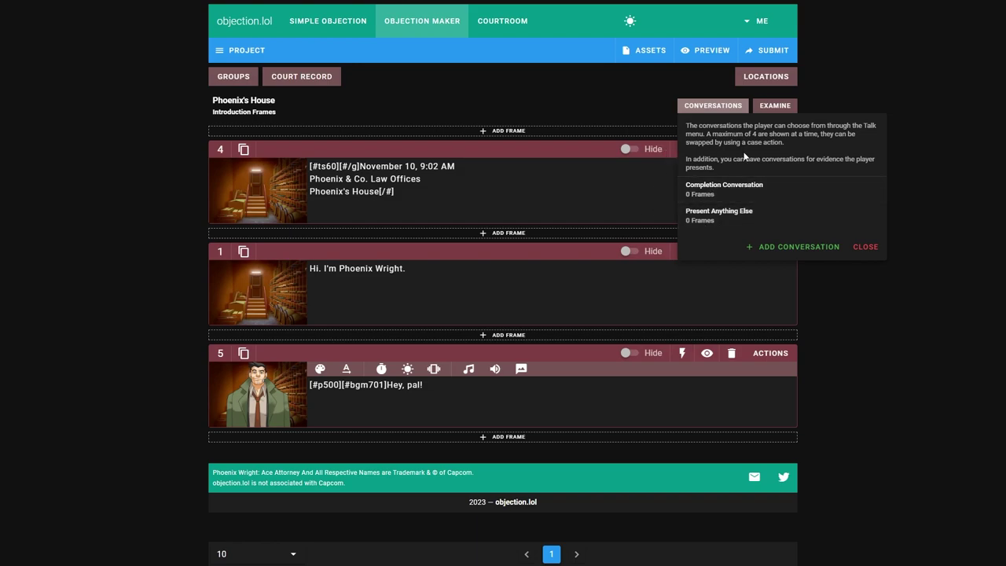
left_click_drag(686, 125, 714, 156)
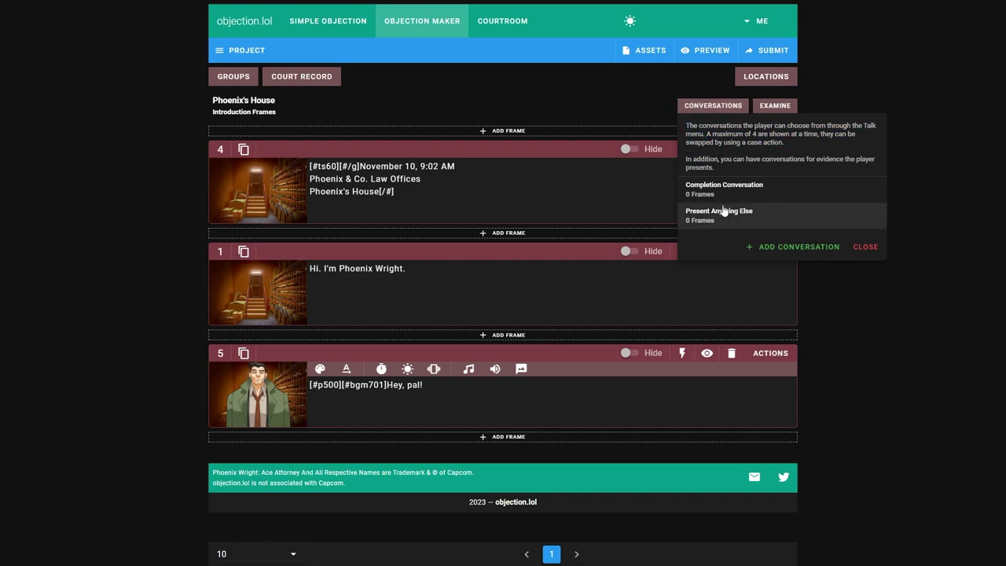
left_click(812, 250)
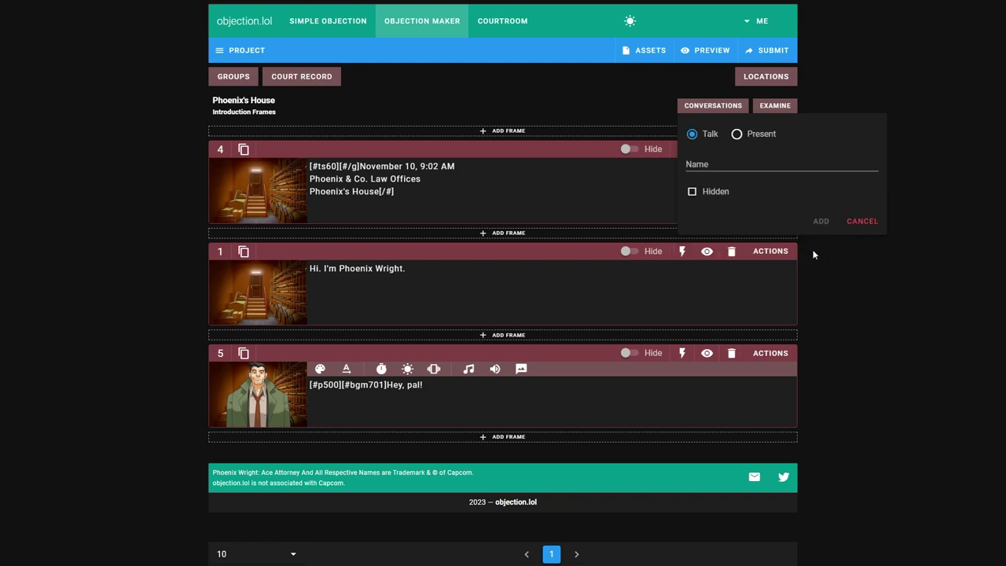
left_click(720, 165)
type("The case")
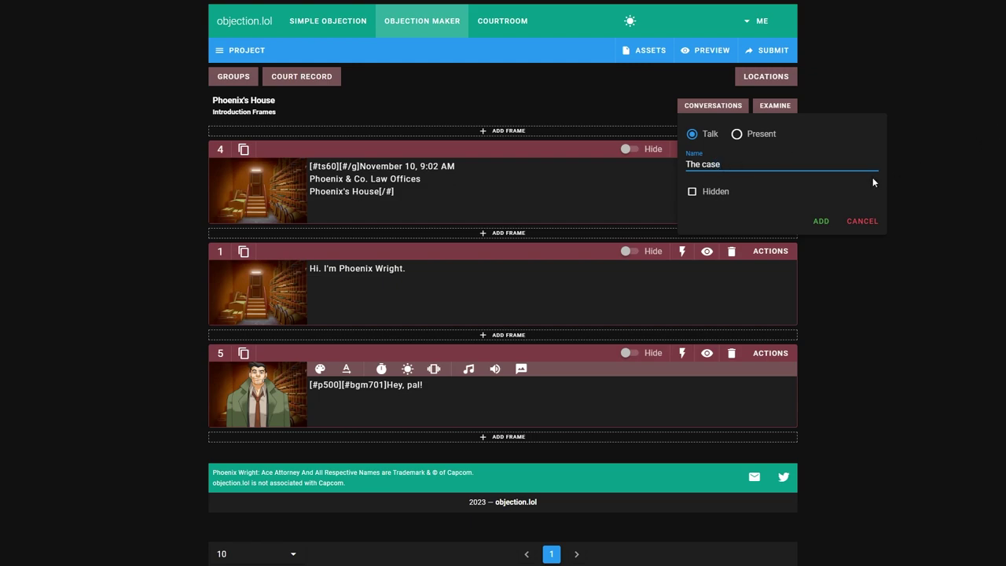
left_click(760, 211)
Step: Keep it a visible Talk conversation and create it
left_click(692, 192)
left_click(695, 196)
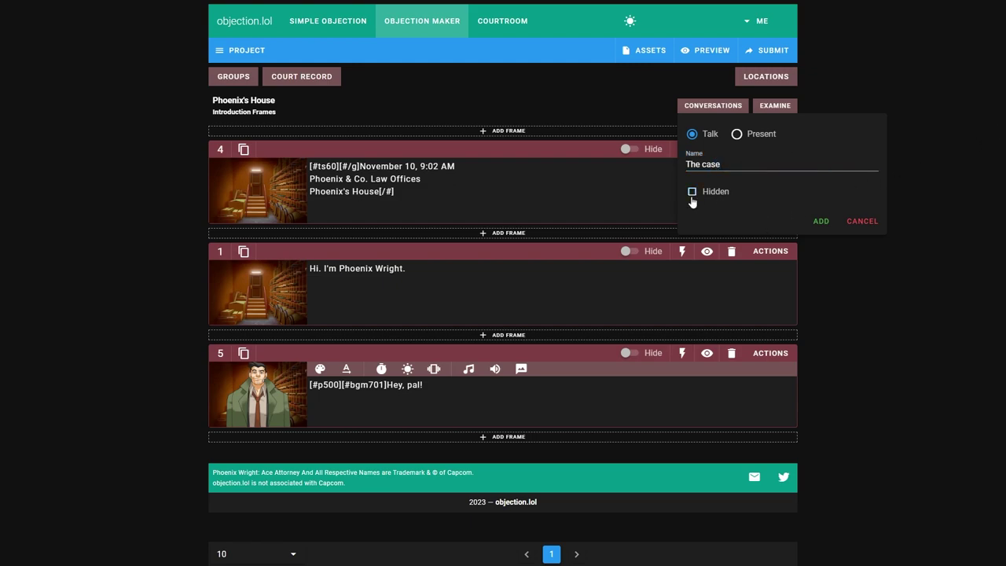
left_click(757, 136)
left_click(731, 196)
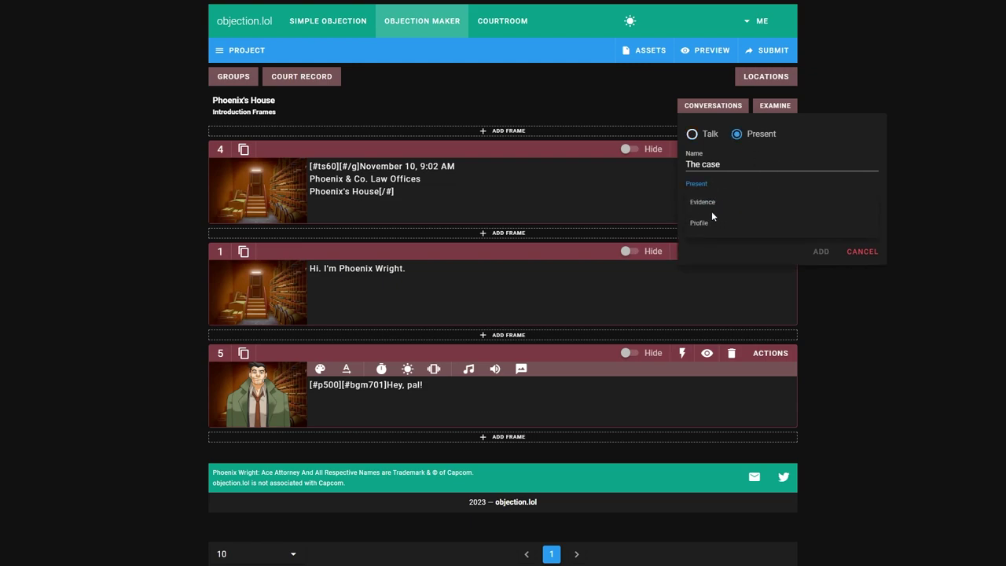
left_click(719, 239)
left_click(693, 224)
left_click(692, 223)
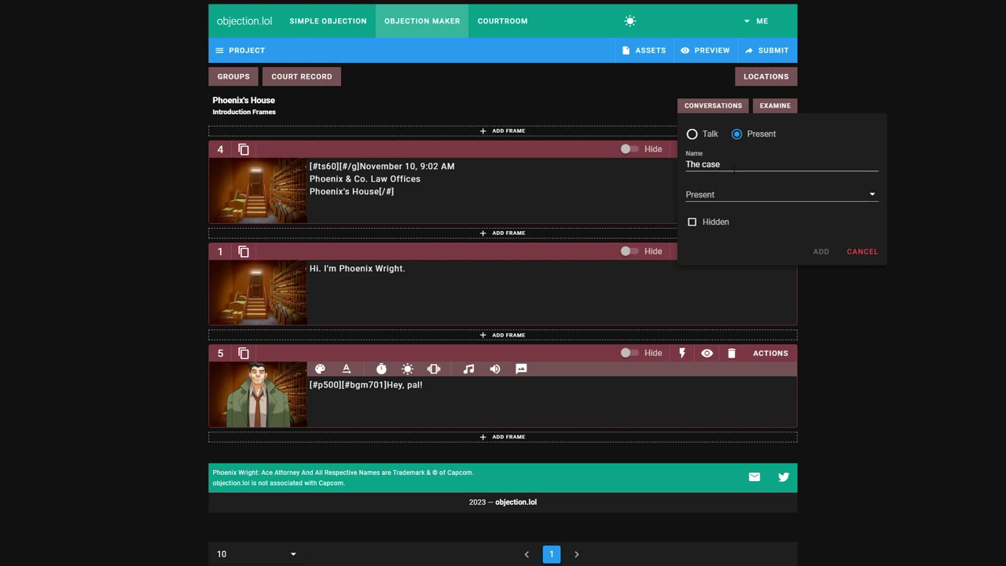
left_click(693, 224)
left_click(693, 224)
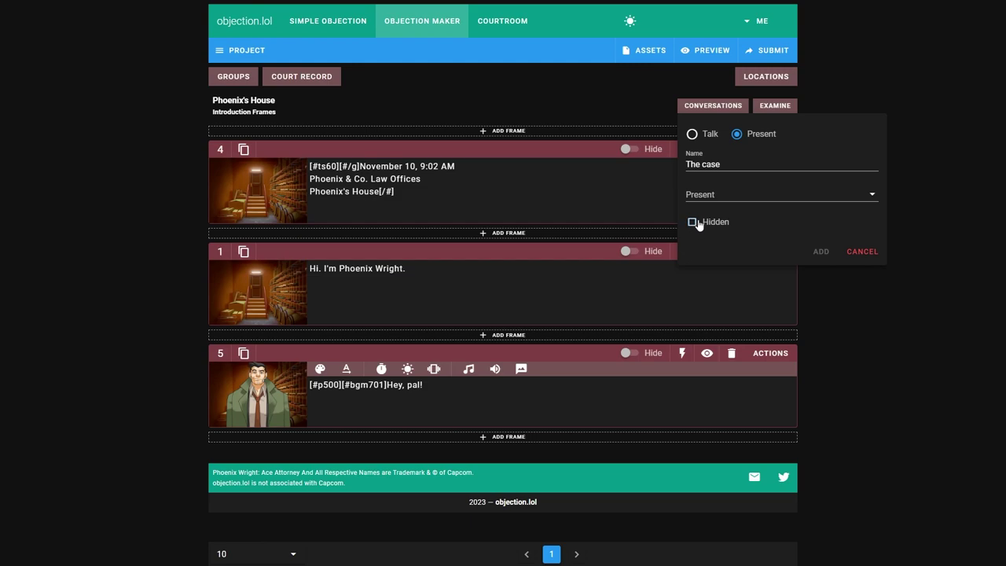
left_click(691, 134)
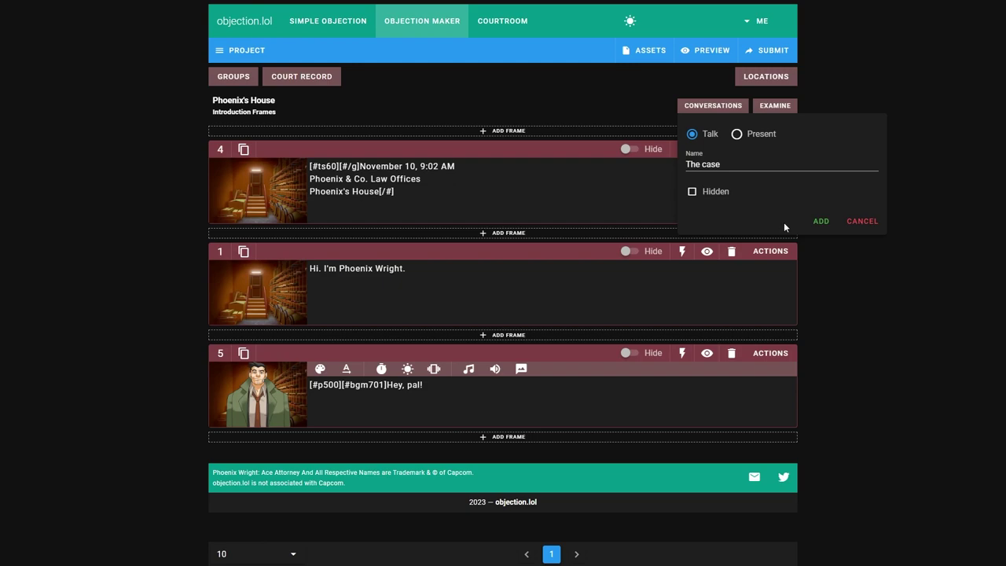
left_click(817, 224)
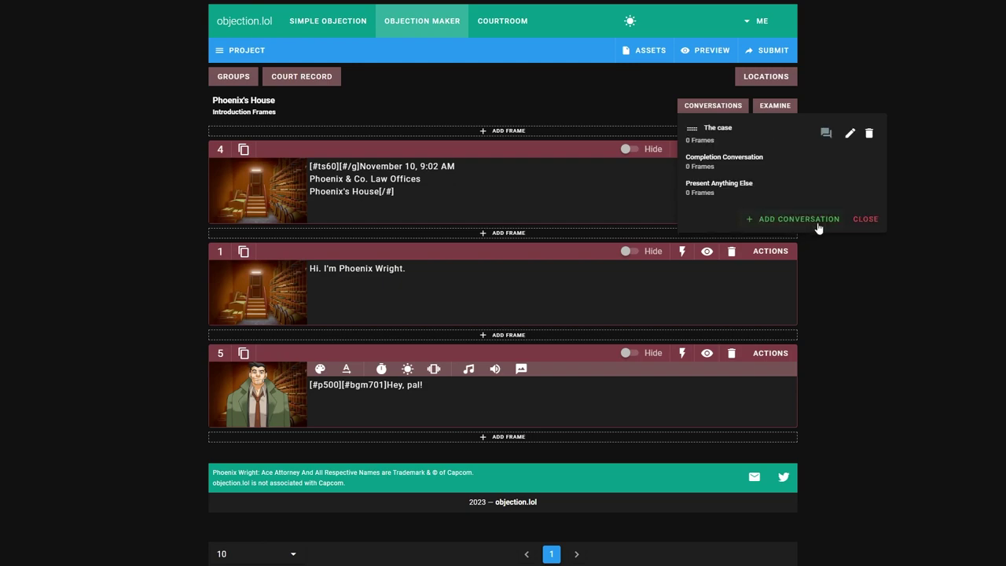
Step: Open The case, add two frames, and begin frame 7's '...' line
left_click(746, 137)
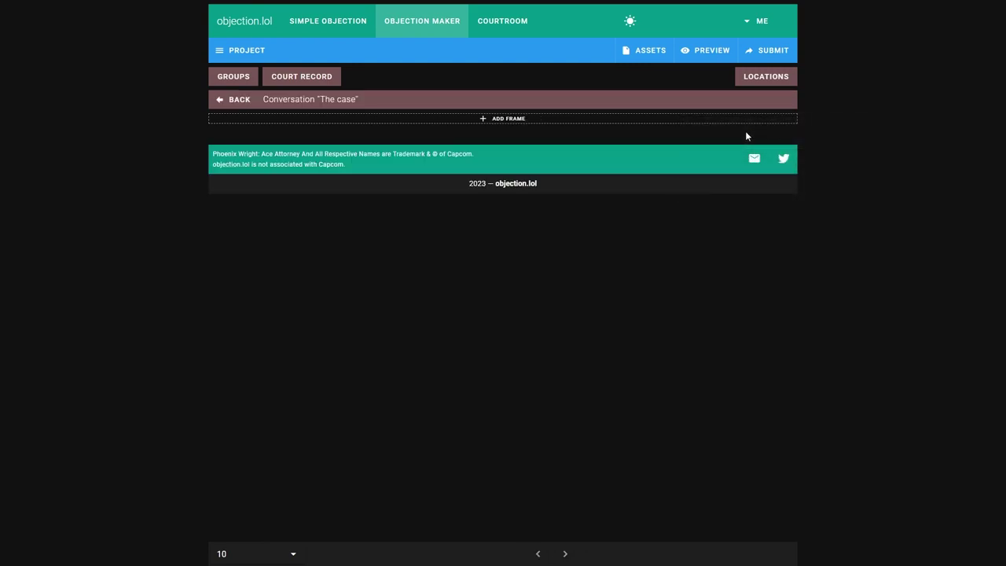
left_click(500, 119)
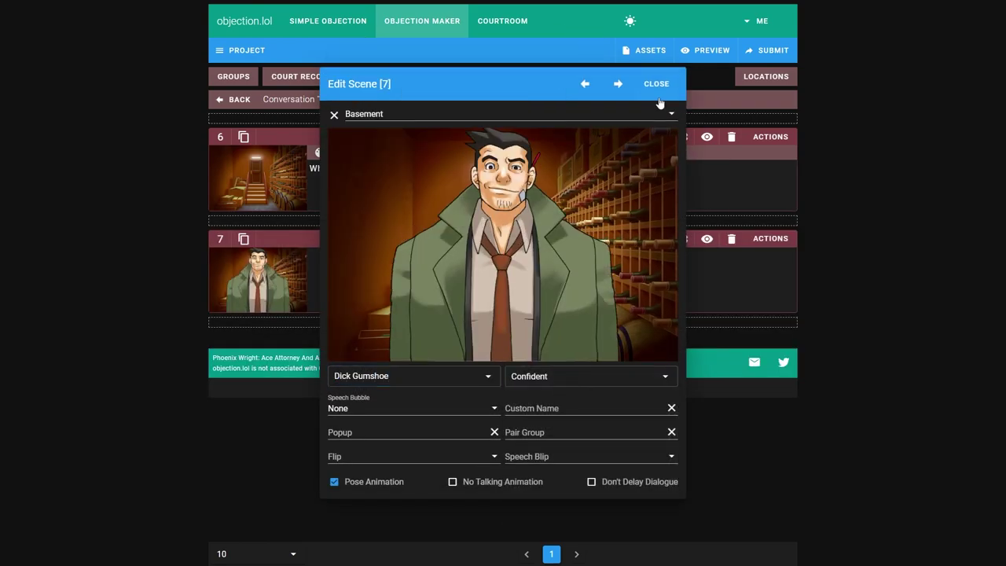
left_click(656, 83)
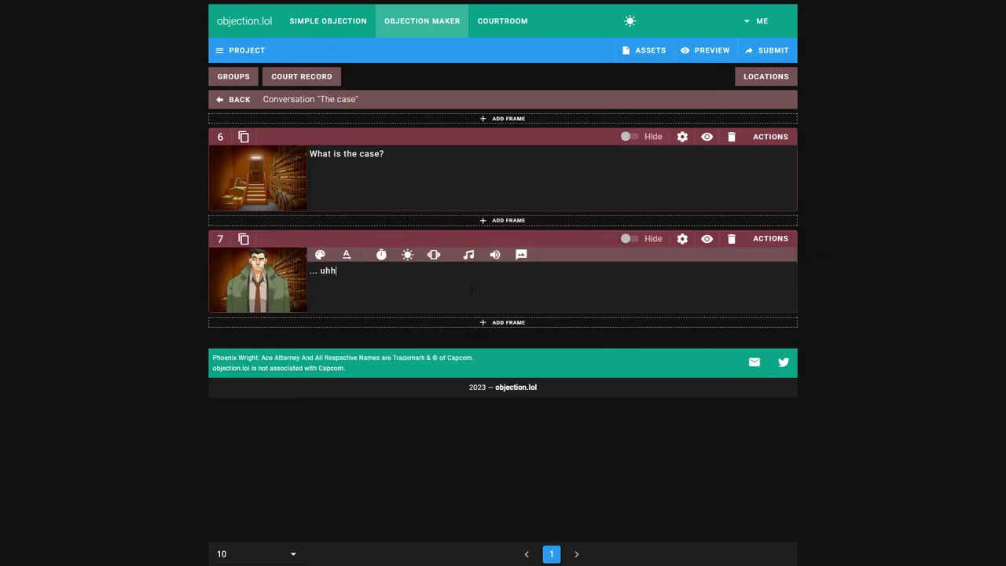
type("...")
Step: Make frame 6's character Dick Gumshoe with the custom name Phoenix
left_click(256, 197)
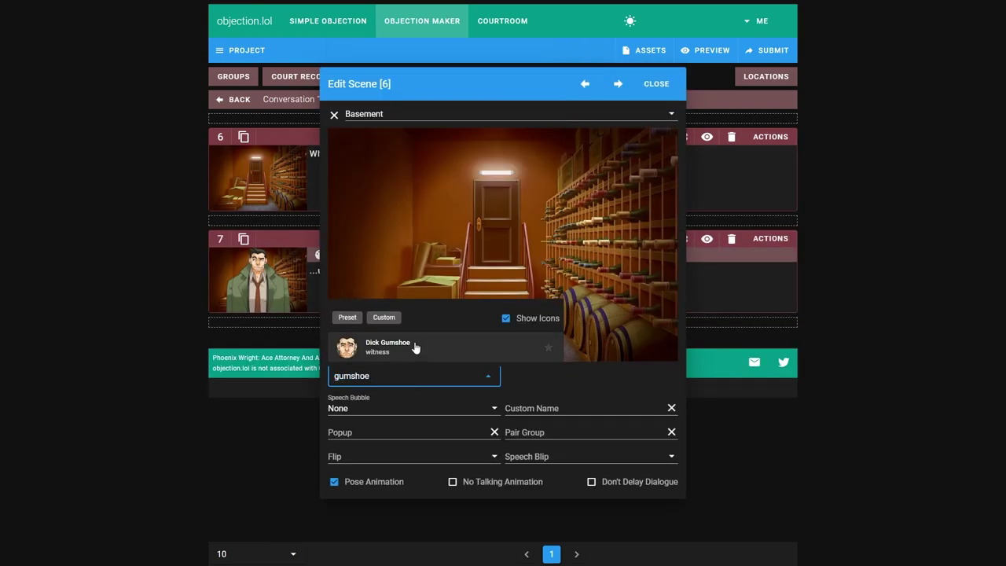
left_click(414, 348)
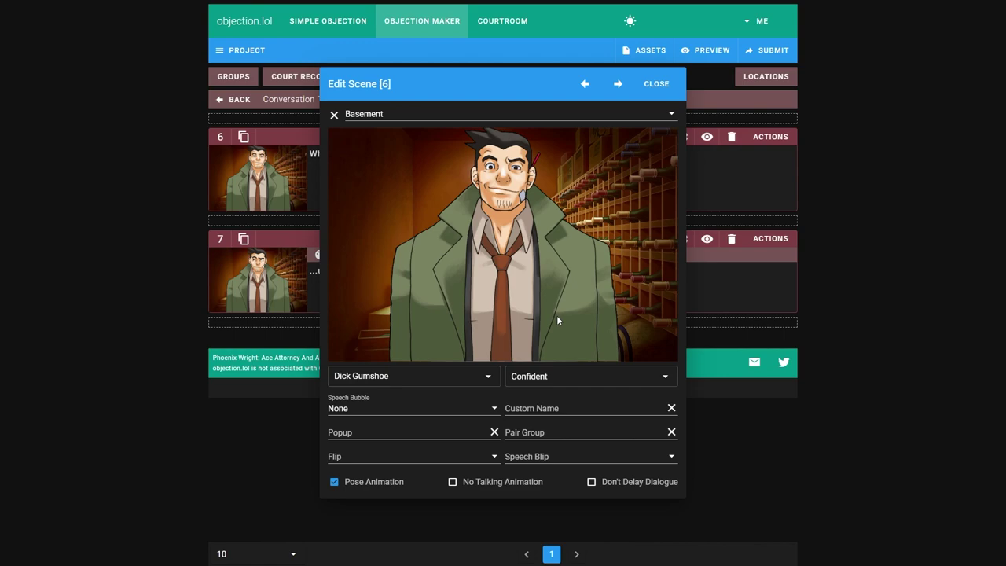
left_click(555, 407)
type("Phoen")
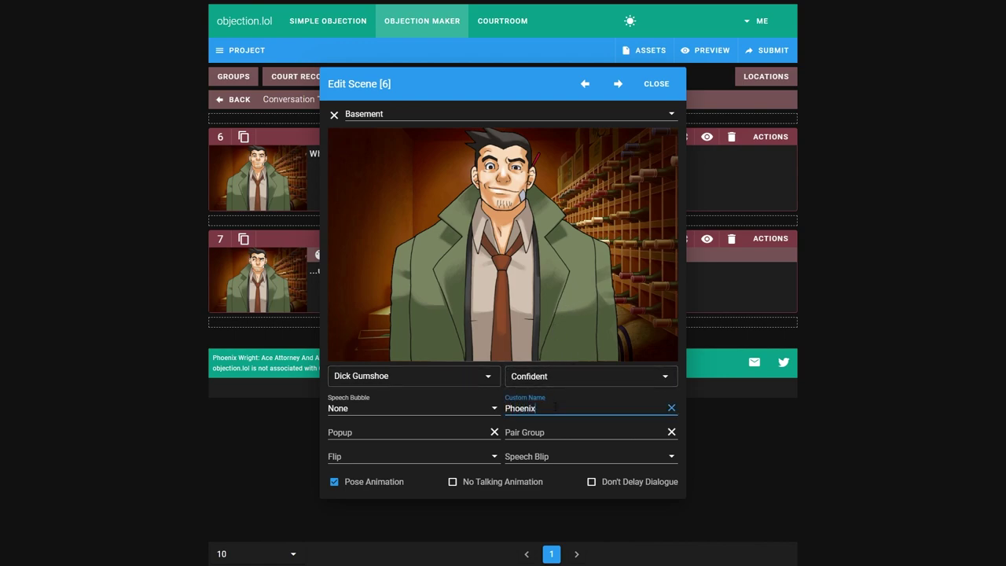
type("ix")
left_click(532, 316)
left_click(656, 84)
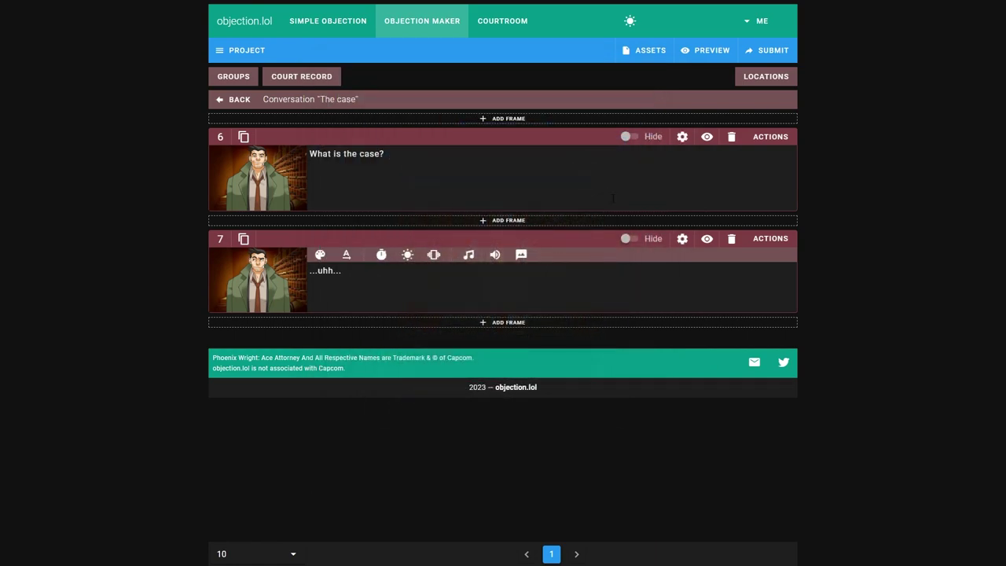
Step: Preview the conversation from frame 6 through Gumshoe's reply several times
left_click(707, 136)
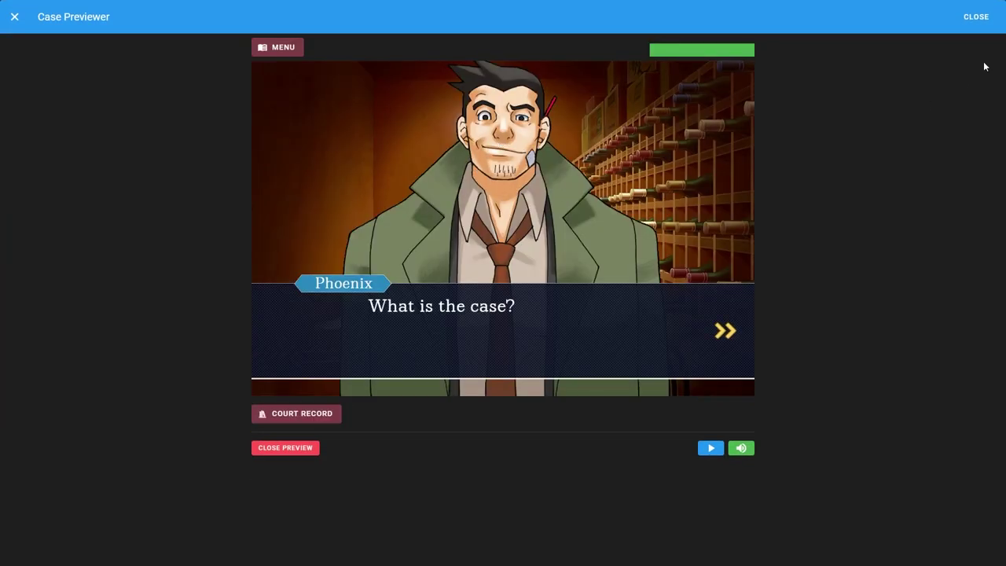
left_click(976, 17)
left_click(263, 195)
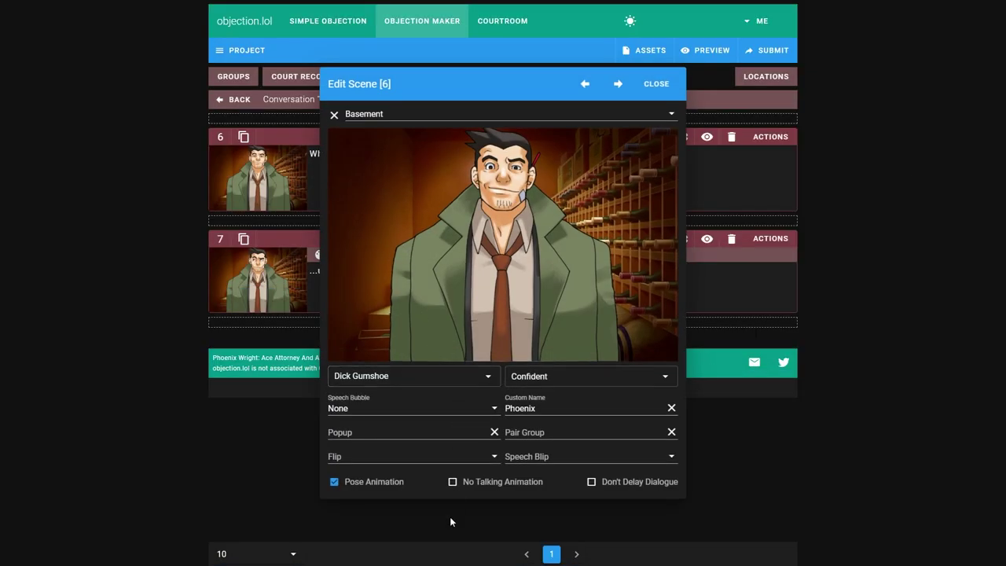
left_click(656, 84)
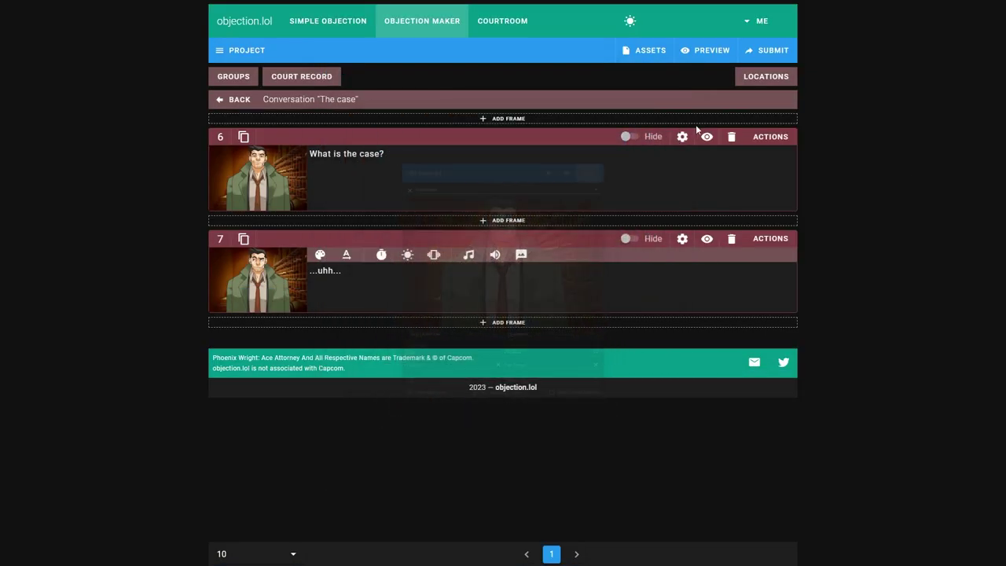
left_click(706, 136)
left_click(684, 370)
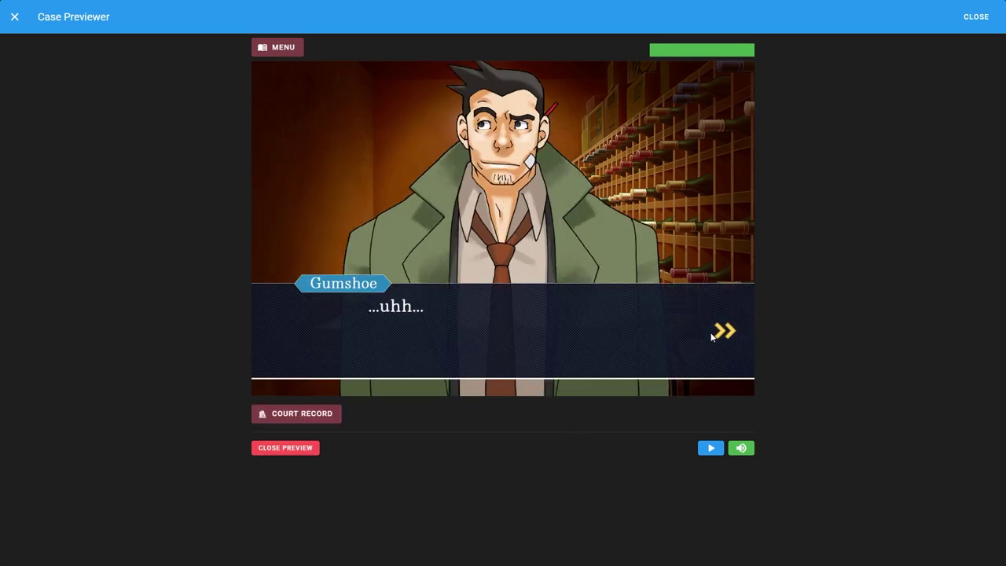
left_click(728, 337)
left_click(982, 23)
left_click(706, 135)
left_click(712, 338)
left_click(972, 20)
Step: Give frame 7's Gumshoe the Headscratch pose and preview his '...uhh...' line
left_click(455, 267)
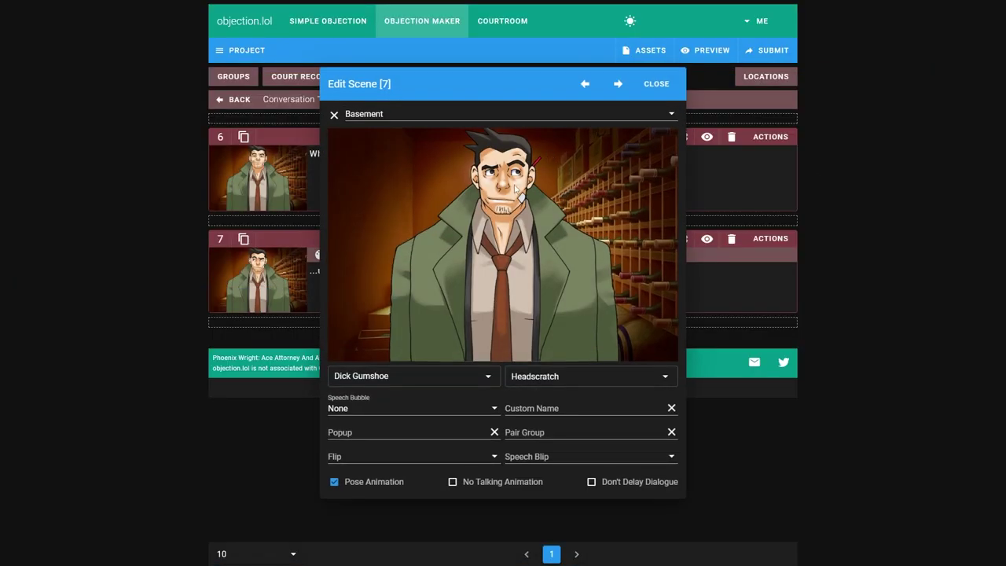
left_click(674, 83)
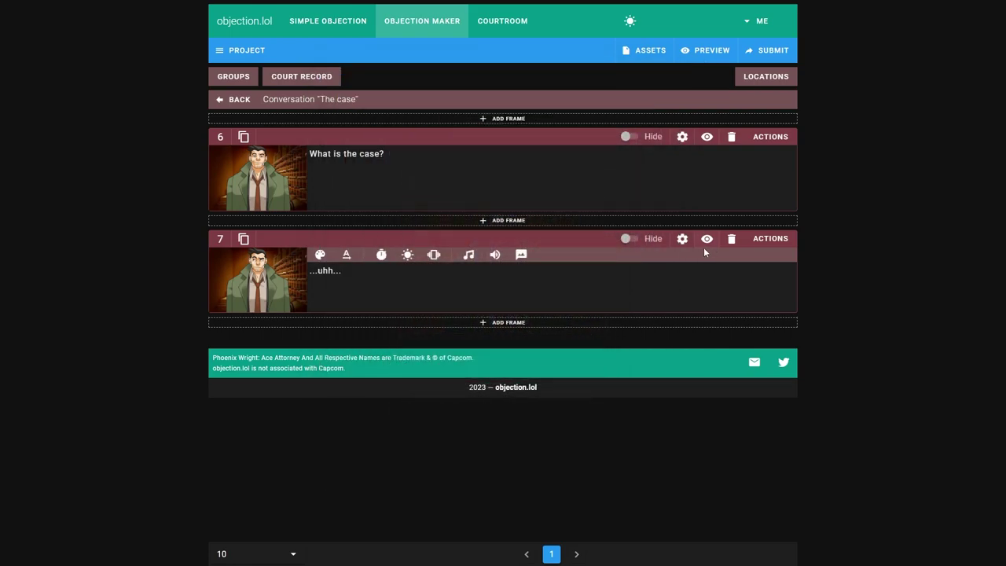
left_click(706, 240)
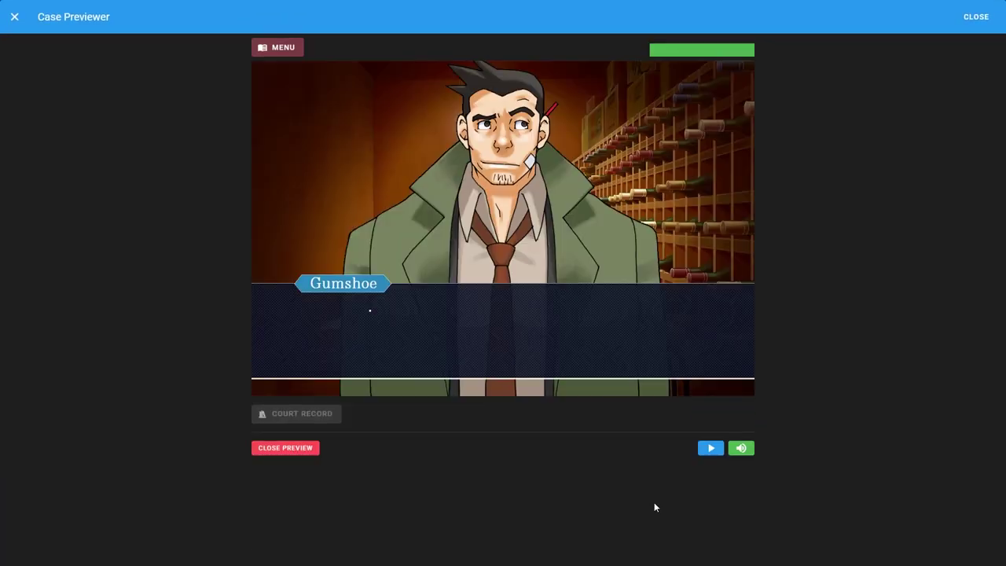
left_click(976, 16)
left_click(456, 267)
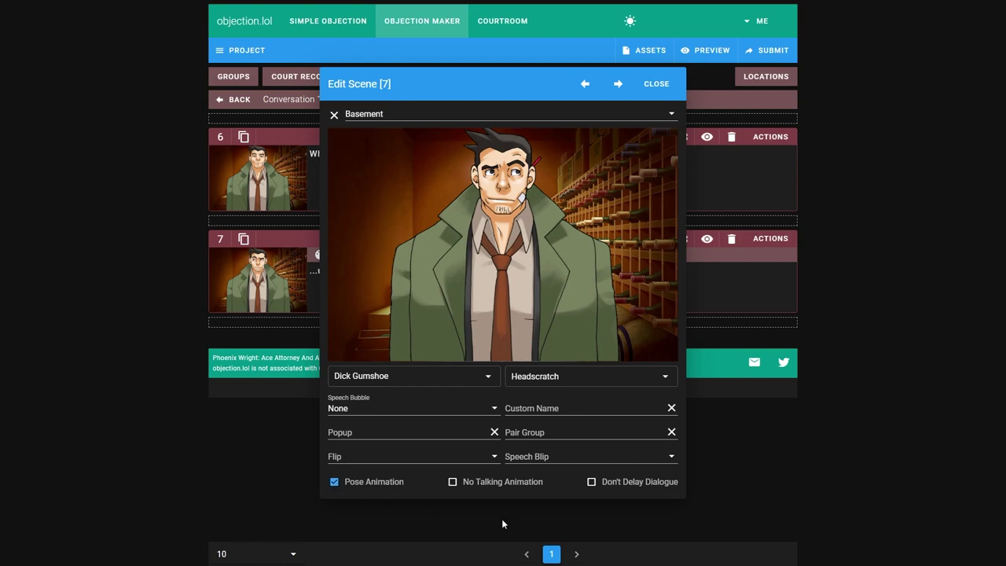
left_click(655, 83)
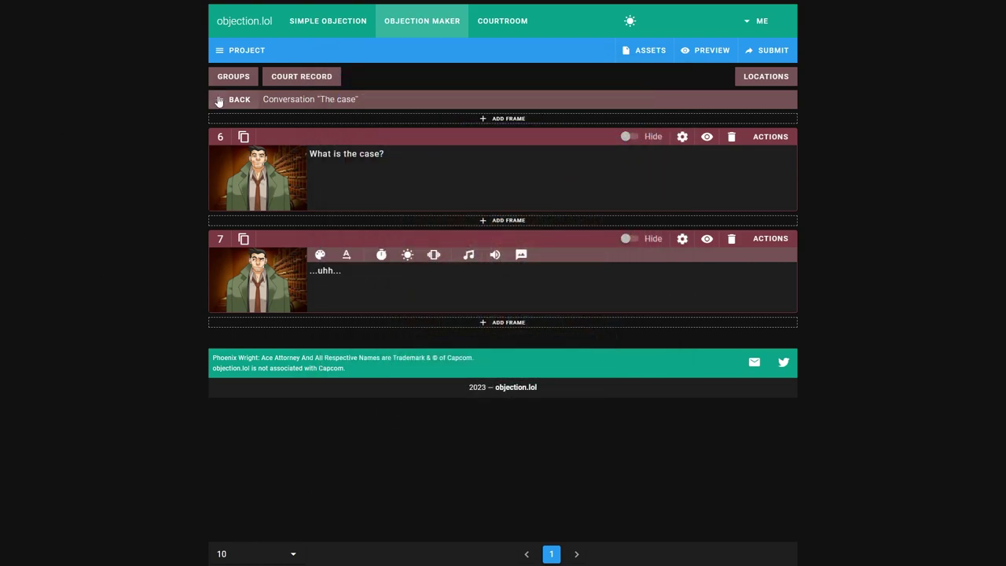
Step: Back on Phoenix's House, show frame 4's Case Action options and read the note on when case actions run
left_click(218, 100)
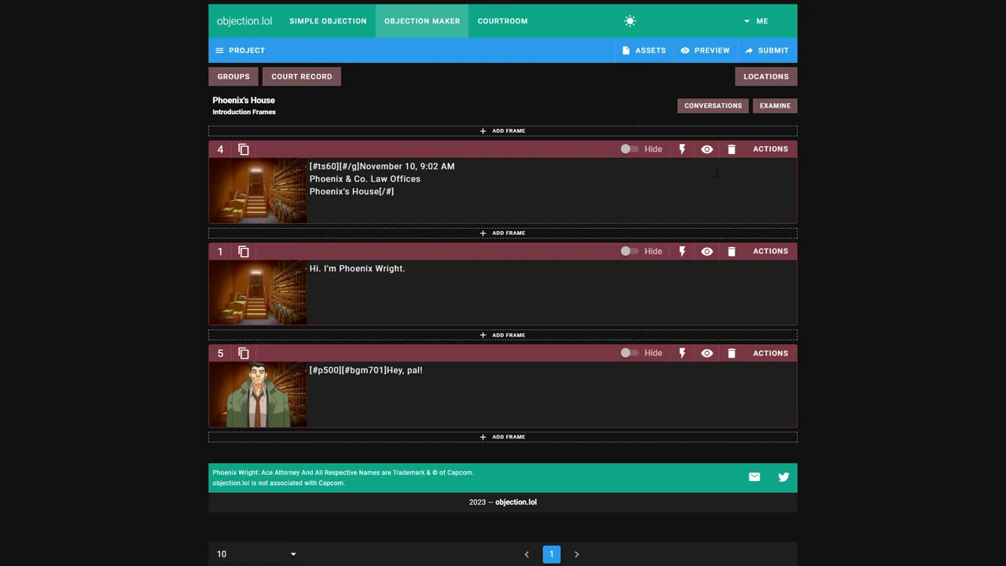
left_click(770, 149)
left_click(456, 101)
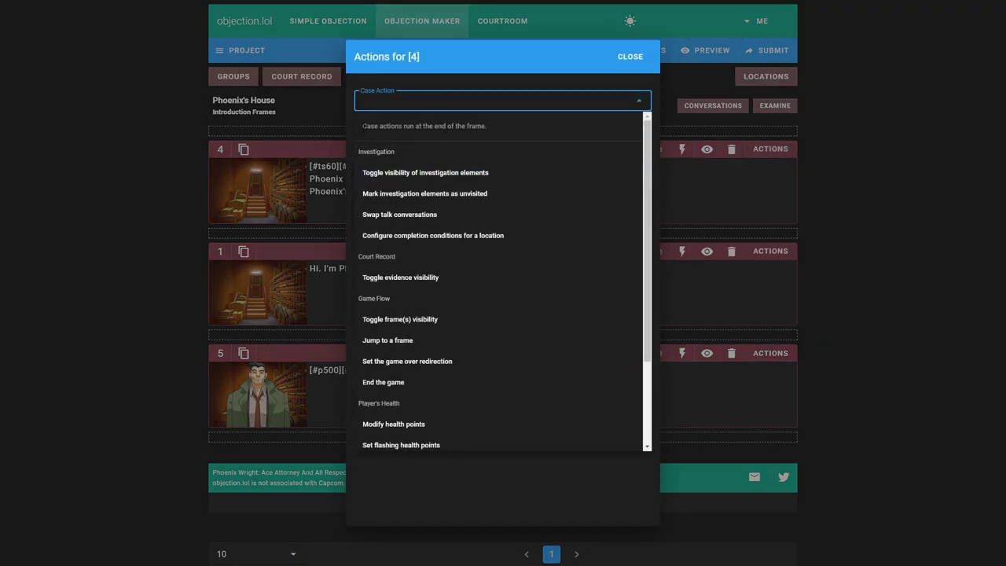
left_click_drag(362, 126, 520, 131)
left_click(520, 131)
scroll(465, 315, "down", 3)
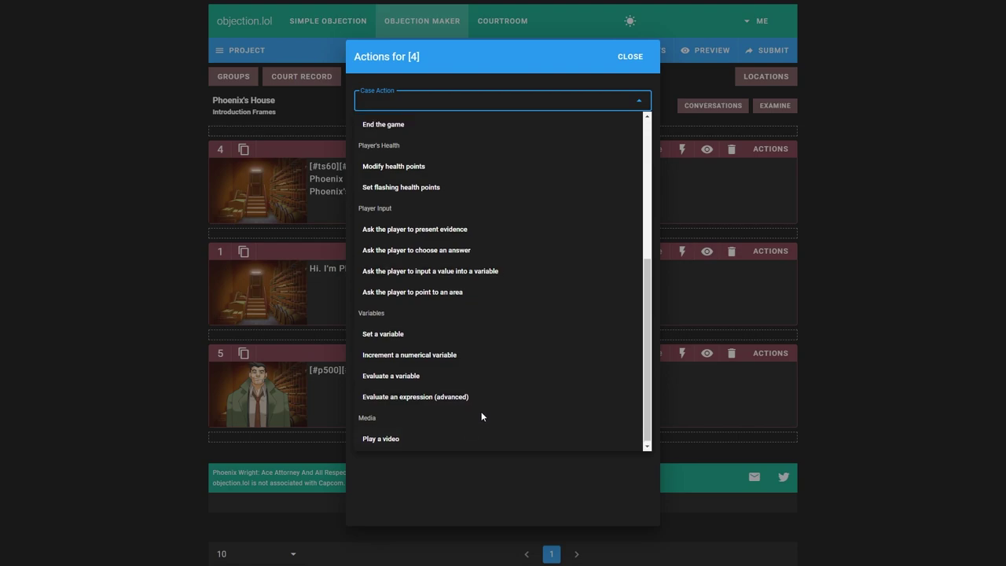
scroll(481, 409, "up", 3)
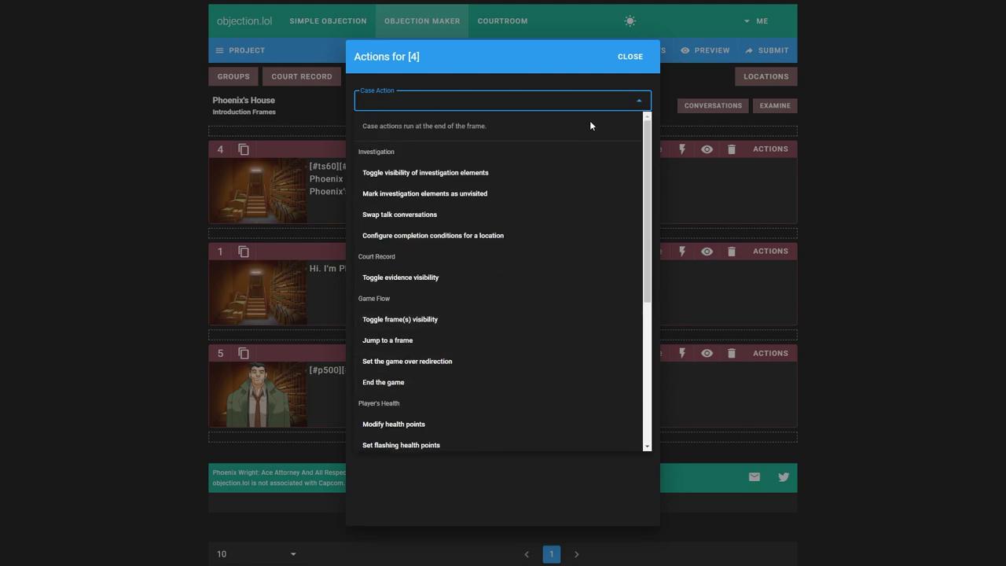
Step: Set frame 4 to Toggle visibility of investigation elements with a Location row, trying Phoenix's House
left_click(422, 172)
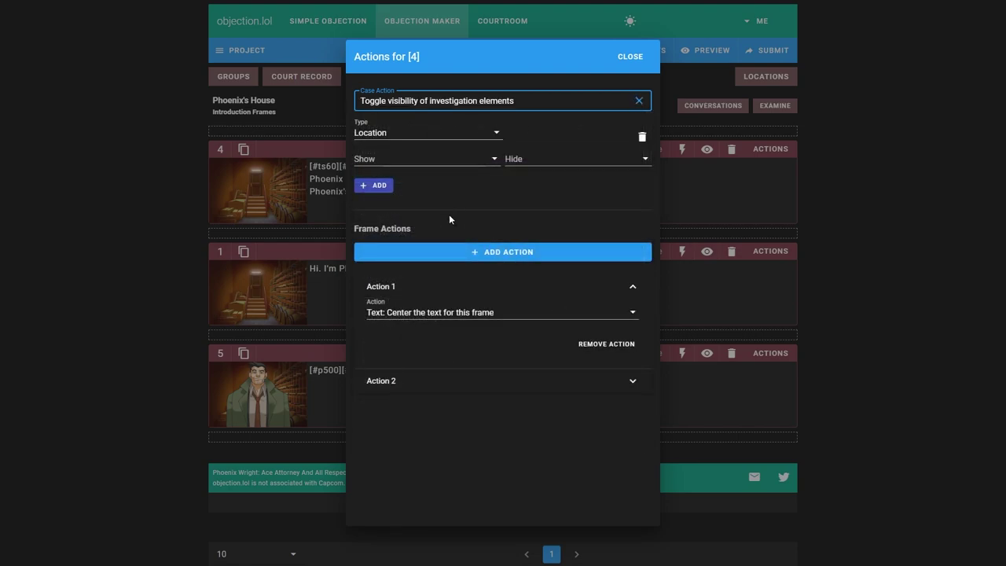
left_click(451, 207)
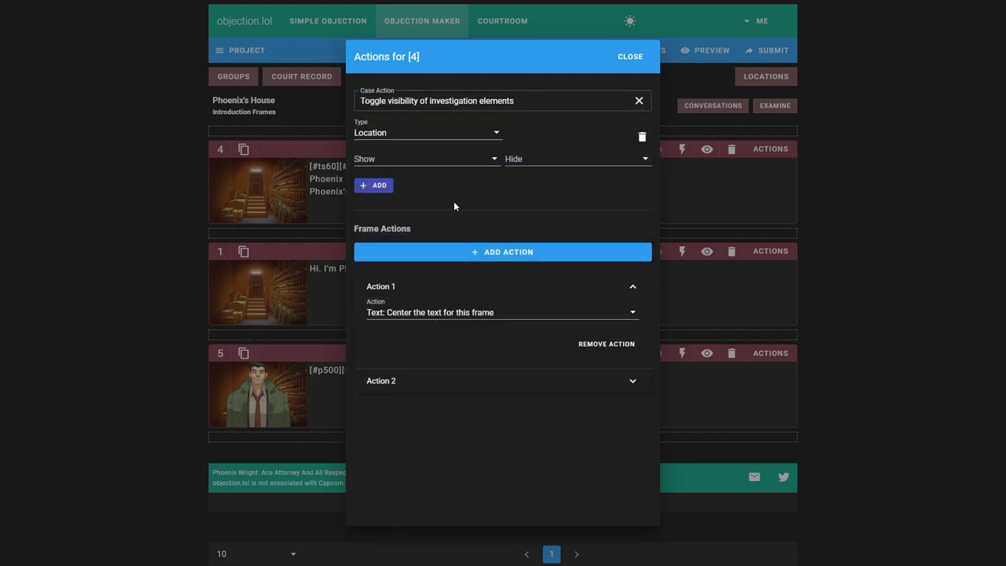
left_click(416, 135)
left_click(416, 139)
left_click(424, 158)
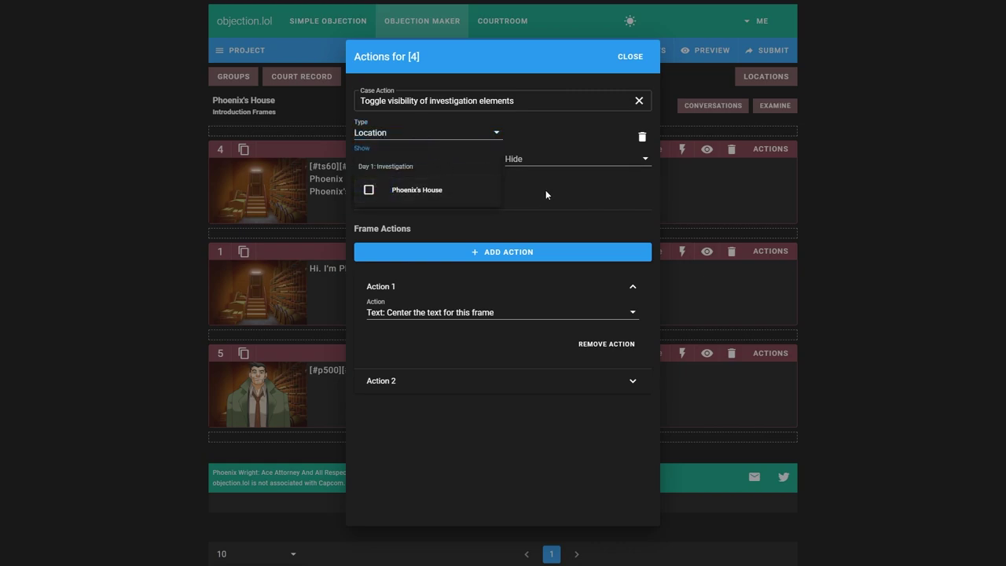
left_click(540, 184)
left_click(498, 165)
left_click(442, 191)
left_click(518, 194)
left_click(440, 165)
left_click(471, 197)
left_click(583, 198)
Step: Add a Conversation visibility row and an Examine visibility row
left_click(373, 185)
left_click(393, 191)
left_click(404, 224)
left_click(628, 219)
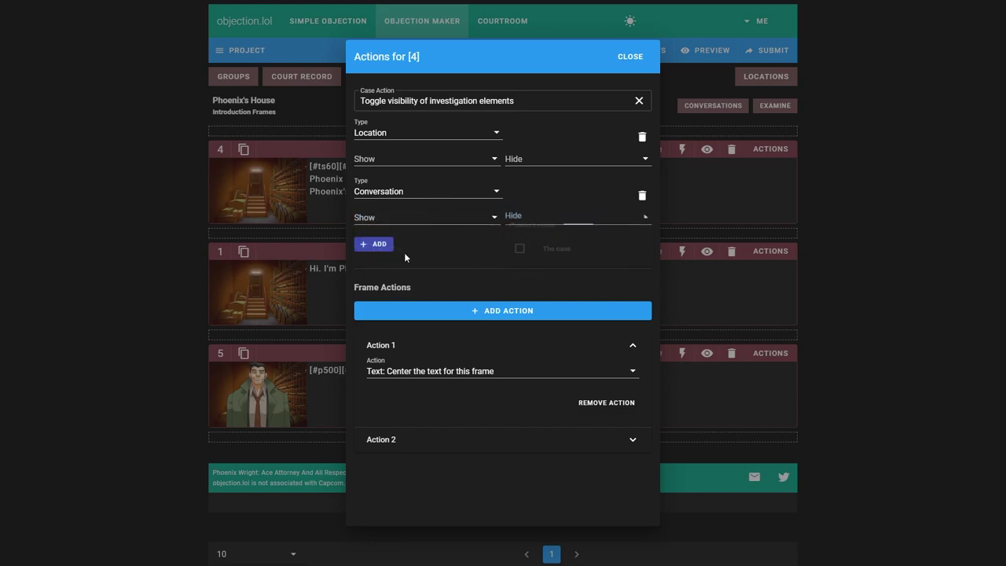
left_click(375, 244)
left_click(408, 257)
left_click(399, 299)
left_click(424, 276)
left_click(577, 276)
left_click(424, 311)
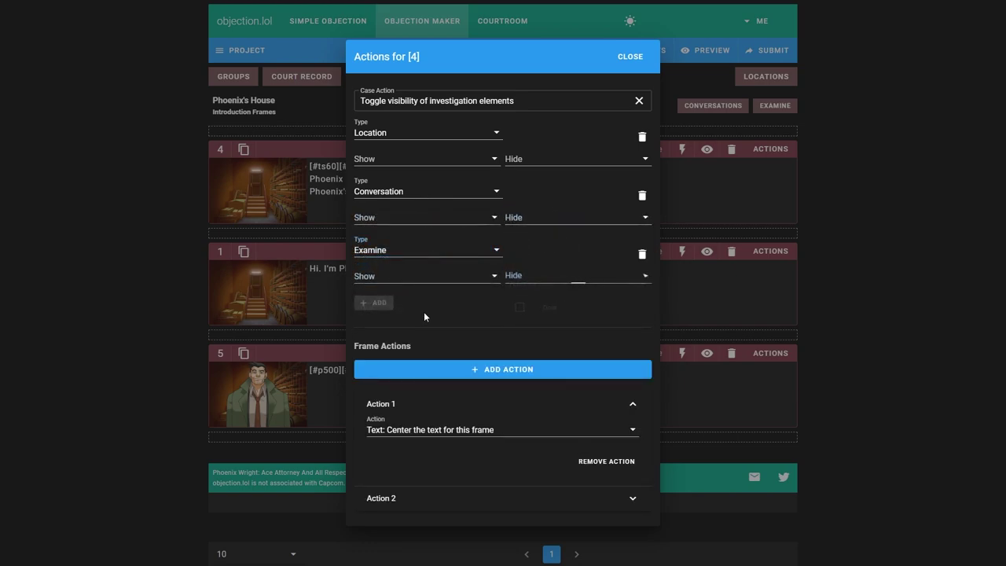
Step: Delete the Examine, Conversation and Location rows and reopen the case action list
left_click(642, 254)
left_click(642, 195)
left_click(641, 137)
left_click(581, 103)
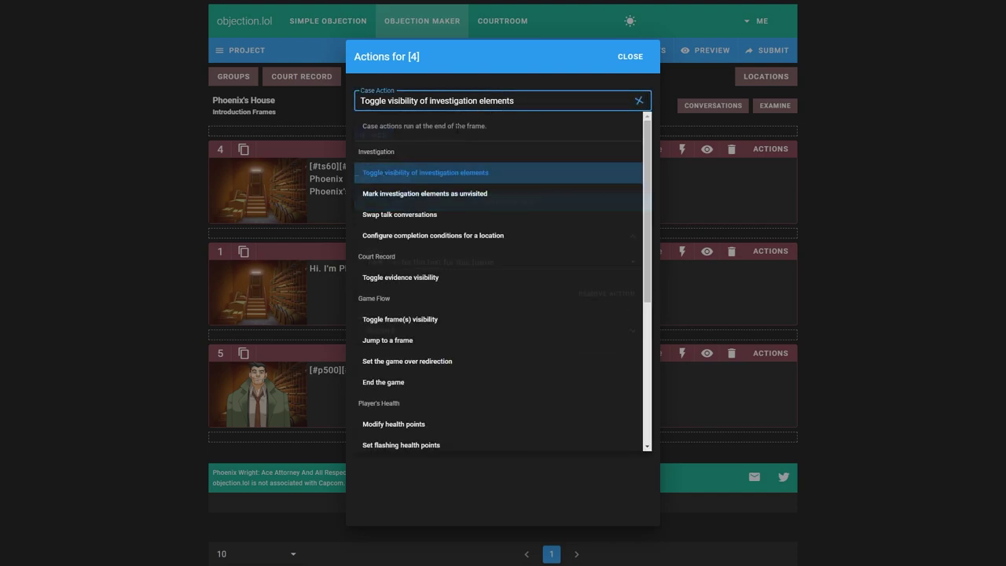
Step: Switch to Mark investigation elements as unvisited with a Location row, trying Phoenix's House
left_click(467, 202)
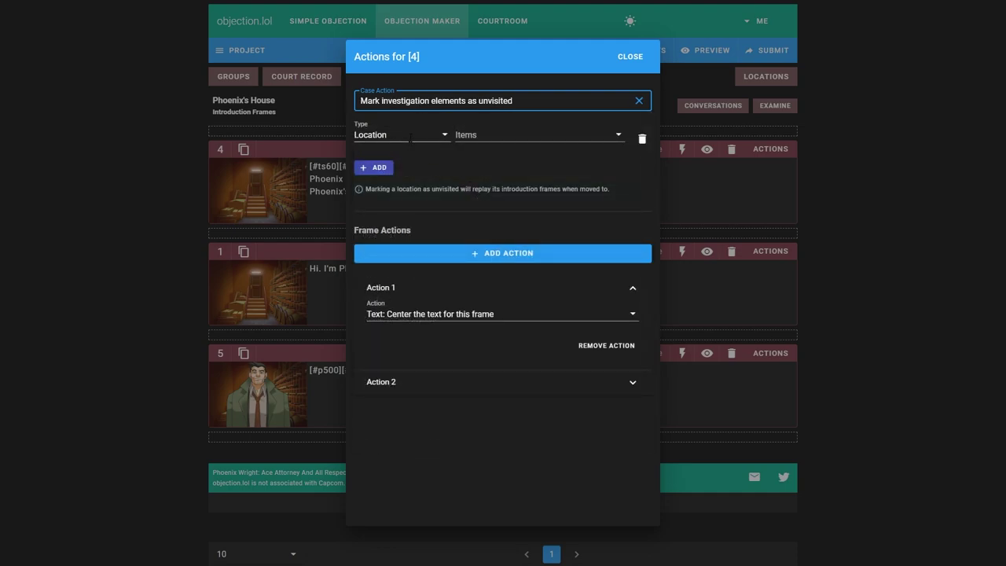
left_click(401, 135)
left_click(405, 145)
left_click(484, 138)
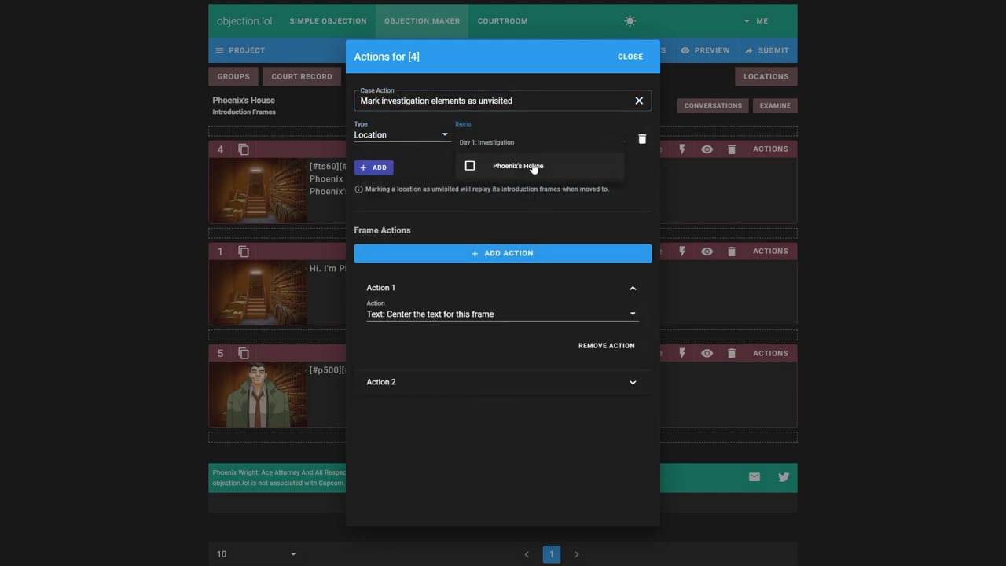
left_click(419, 133)
left_click(424, 142)
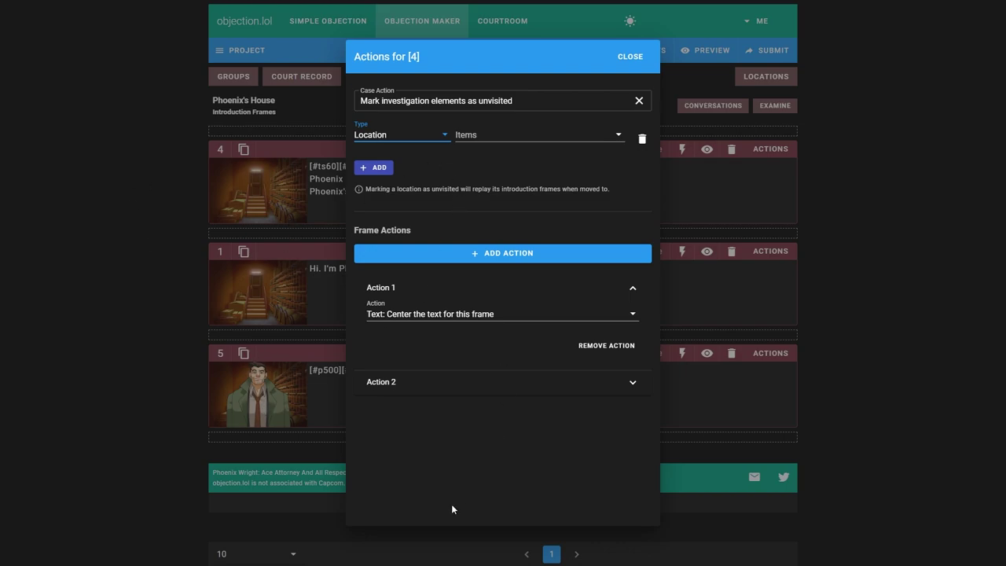
left_click(538, 135)
left_click(566, 168)
left_click(469, 310)
left_click(538, 134)
left_click(542, 167)
Step: Add a Conversation unvisited row and an Examine row set to the Door item
left_click(377, 169)
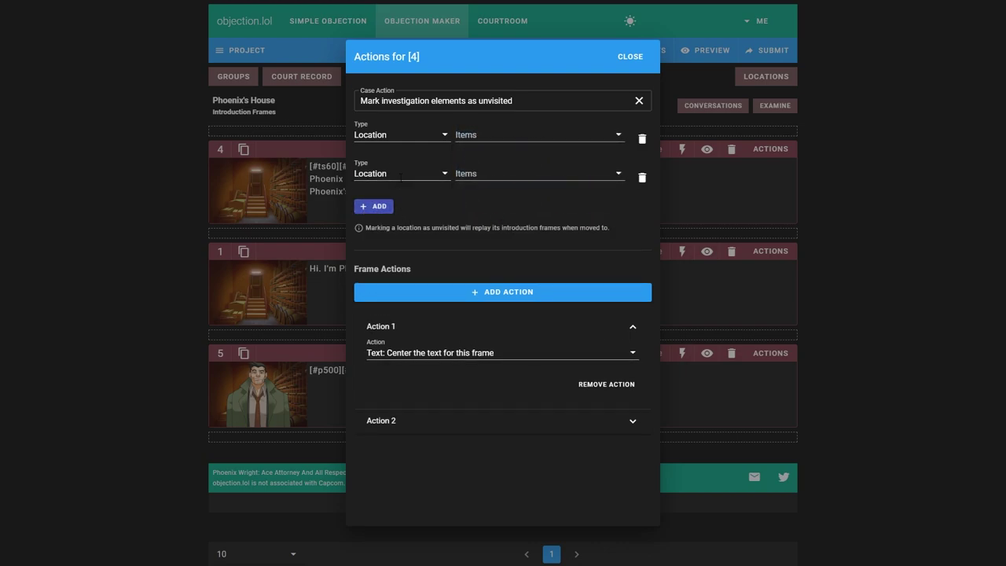
left_click(397, 173)
left_click(456, 201)
left_click(539, 173)
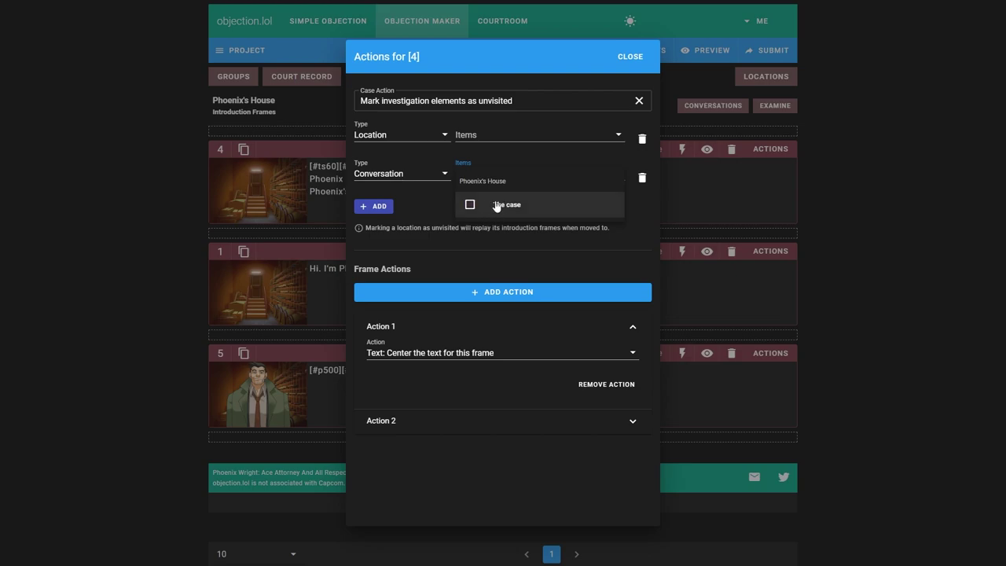
left_click(374, 206)
left_click(409, 214)
left_click(394, 262)
left_click(471, 215)
left_click(535, 246)
left_click(422, 280)
Step: Delete all three unvisited rows and reopen the case action list
left_click(642, 216)
left_click(642, 177)
left_click(641, 138)
left_click(597, 100)
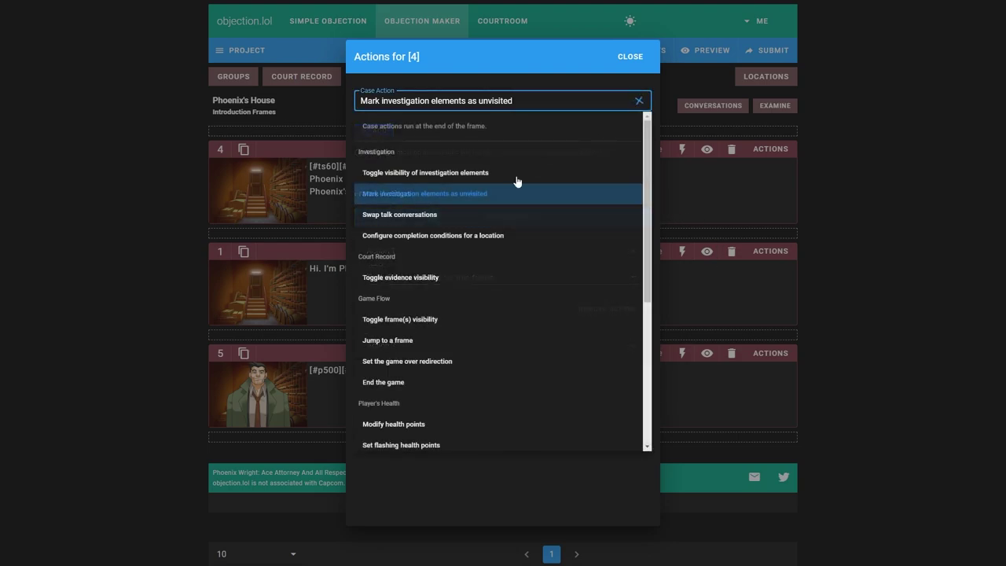
Step: Try Swap talk conversations from The case to The case, delete the swap row, and reopen the case actions
left_click(487, 217)
left_click(437, 138)
left_click(568, 175)
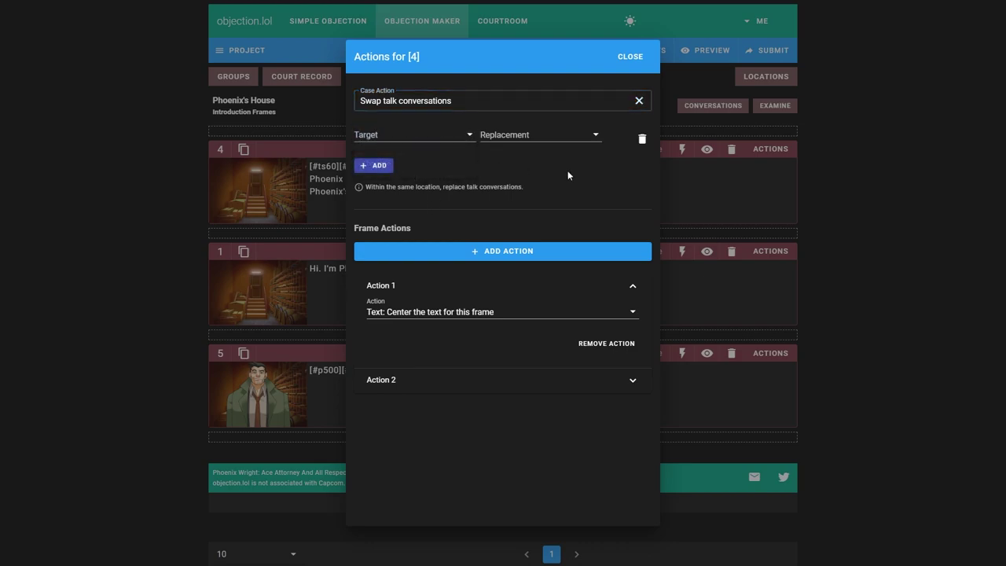
left_click(400, 135)
left_click(404, 163)
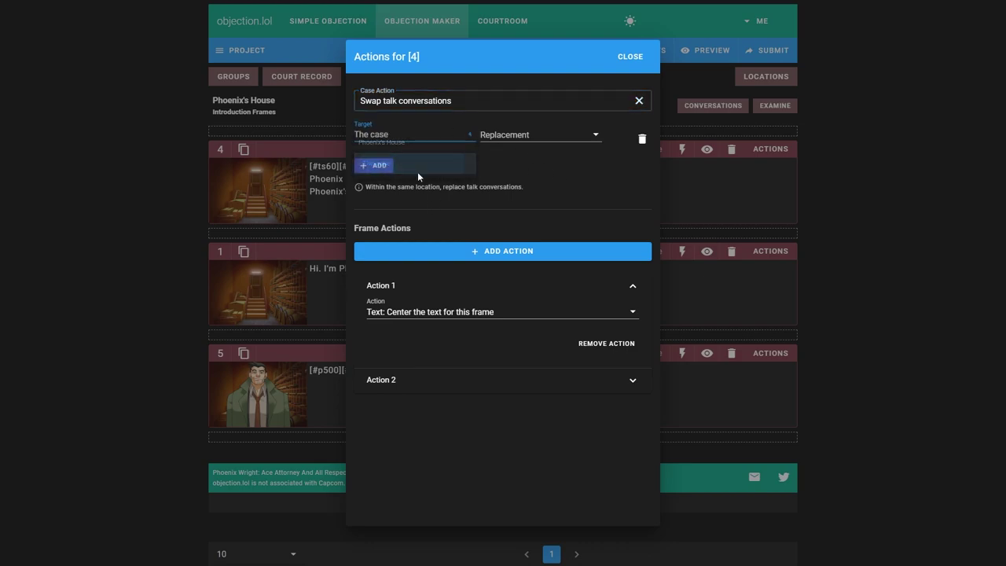
left_click(458, 134)
left_click(456, 163)
left_click(510, 134)
left_click(492, 162)
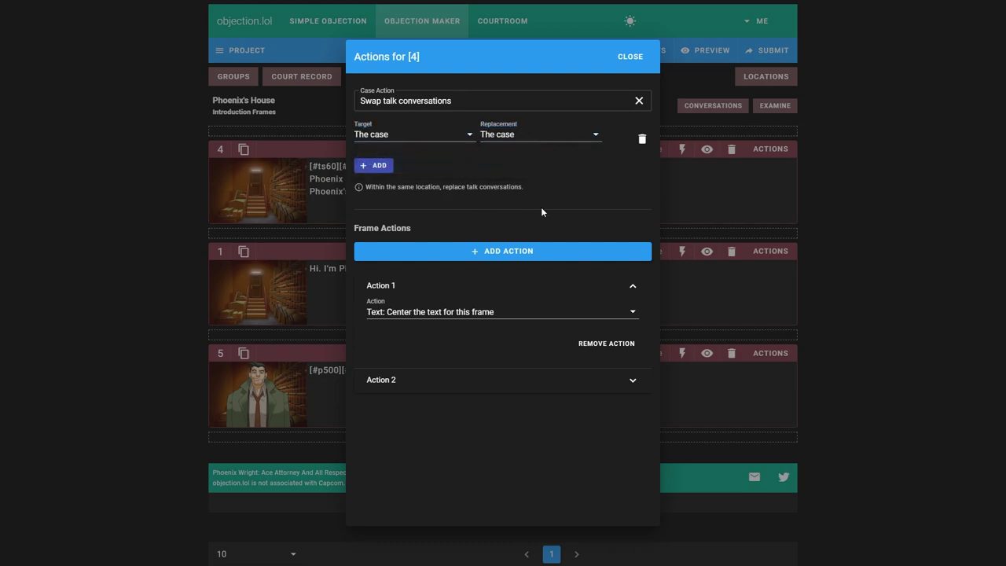
left_click(641, 139)
left_click(477, 101)
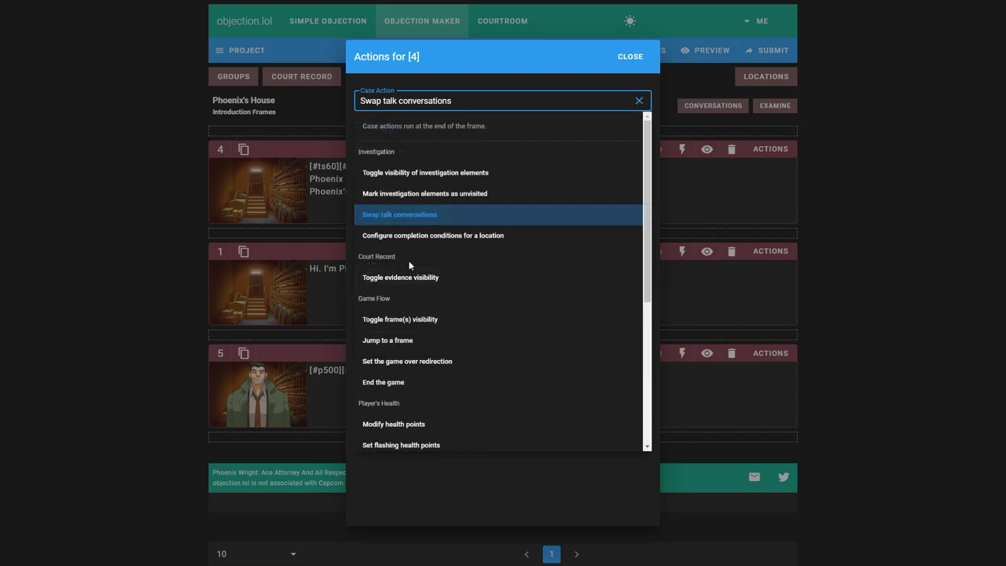
Step: Choose Configure completion conditions for a location, with Phoenix's House as the location
left_click(471, 237)
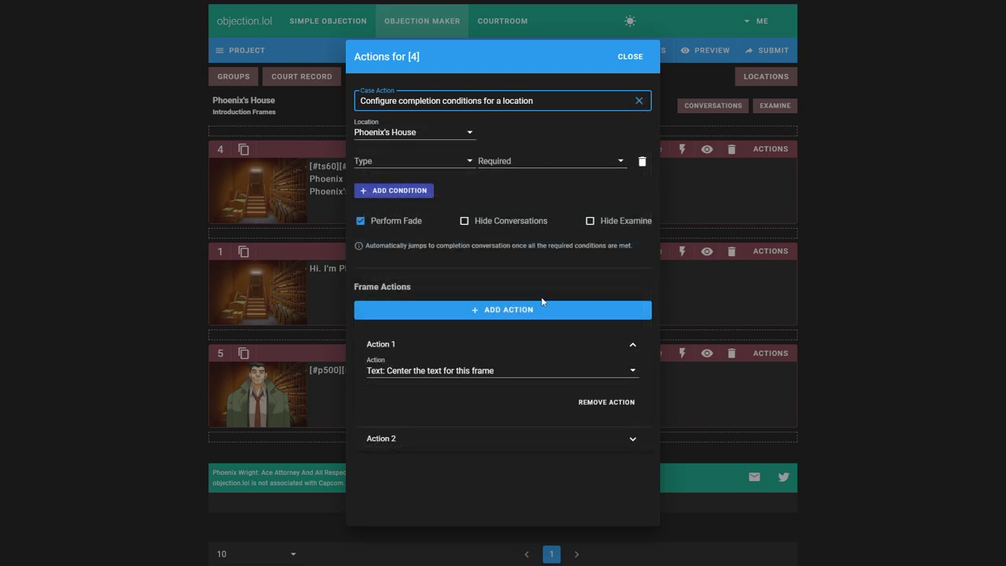
left_click(448, 140)
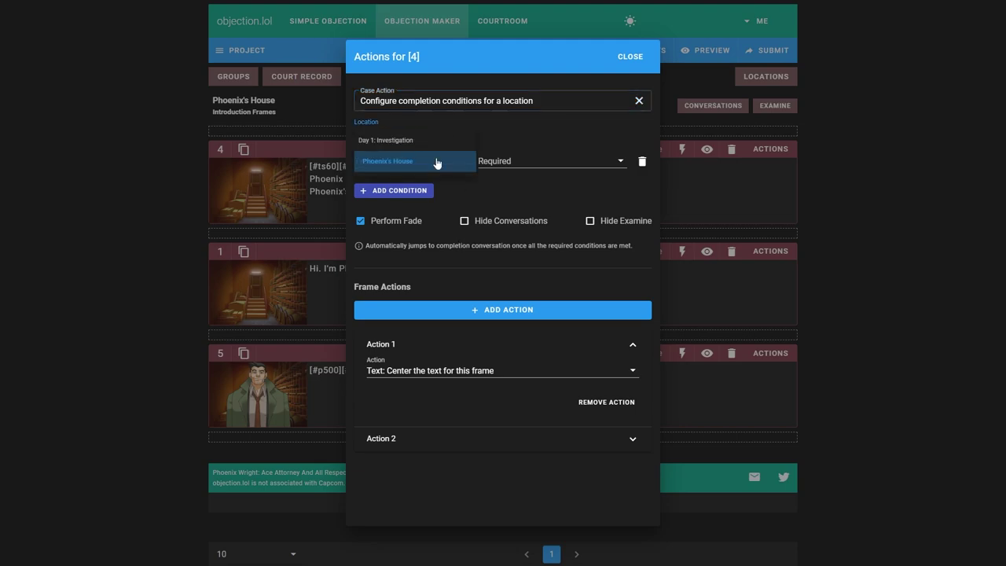
left_click(435, 162)
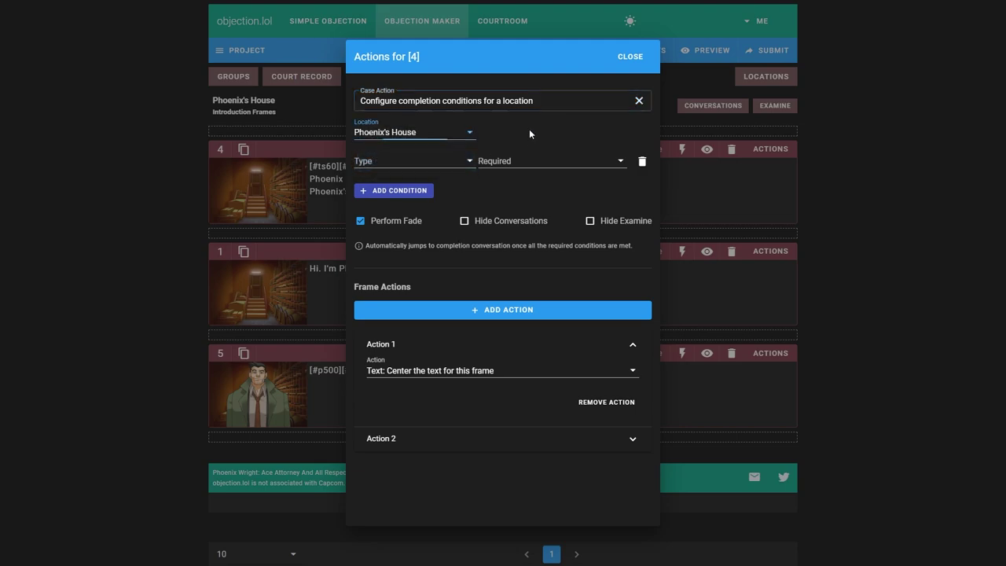
left_click(365, 107)
left_click(421, 240)
Step: Add three completion conditions of type Conversation, Examine and Expression
left_click(413, 217)
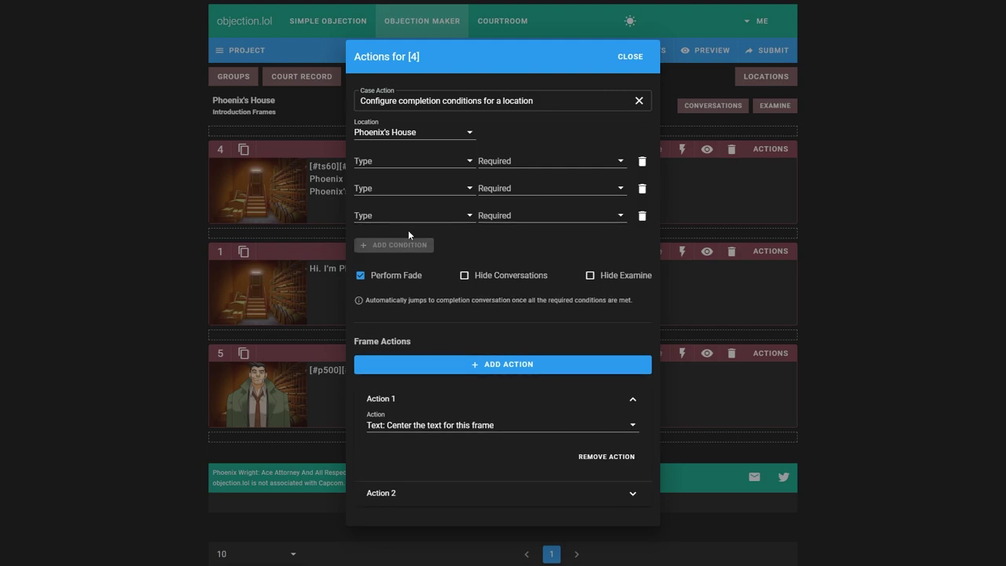
left_click(436, 167)
left_click(428, 168)
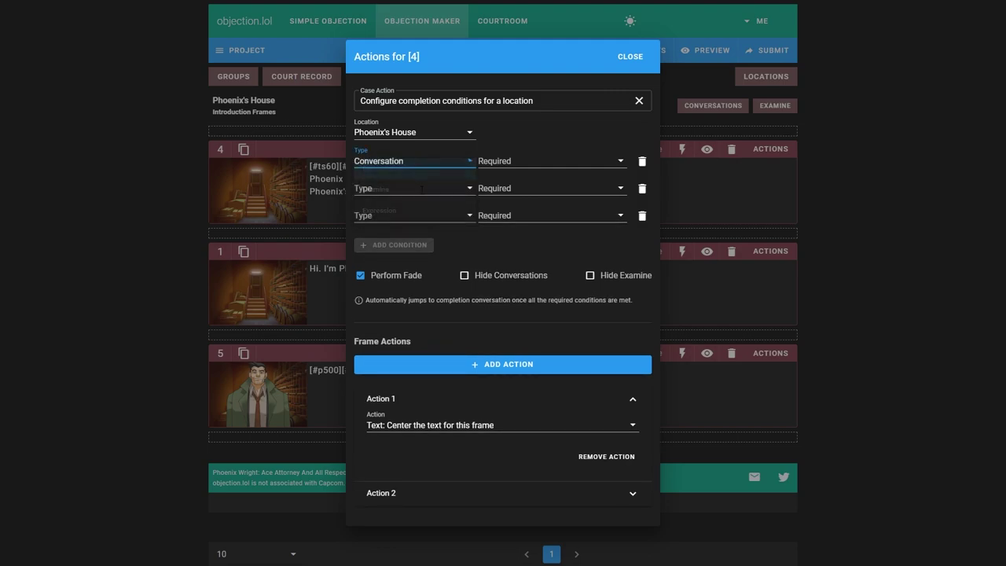
left_click(412, 188)
left_click(405, 215)
left_click(402, 226)
left_click(397, 262)
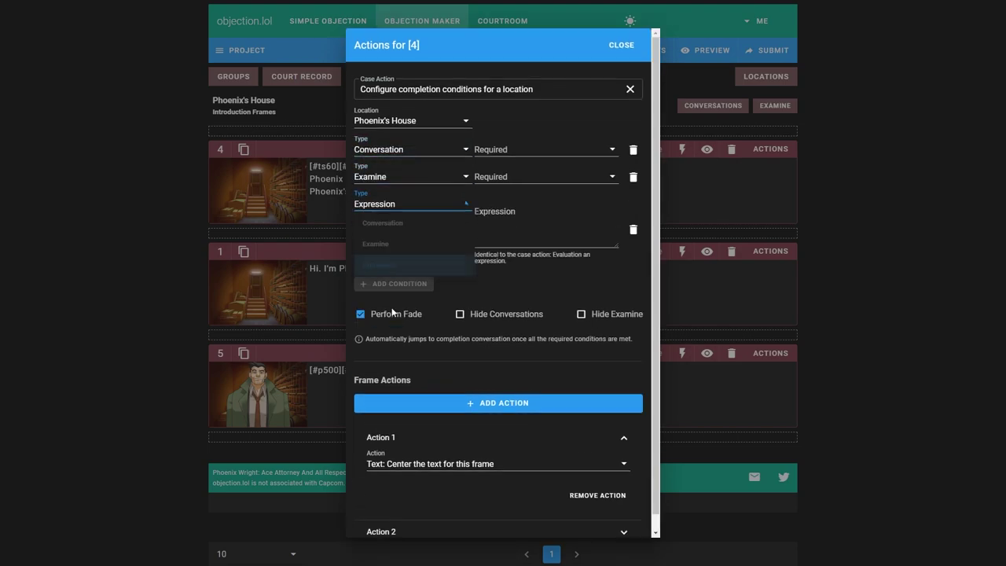
Step: Write the Expression condition as '5 == 2', then replace the 5 with 'variable'
left_click(539, 234)
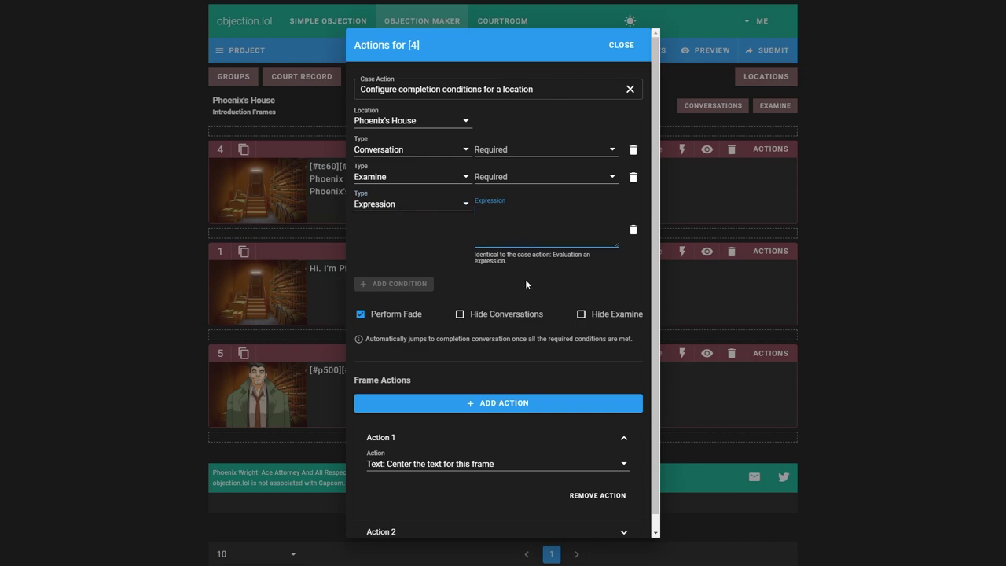
type("5 == 2")
left_click(524, 279)
left_click(511, 219)
key("BackSpace")
key("BackSpace")
type("2")
left_click(500, 297)
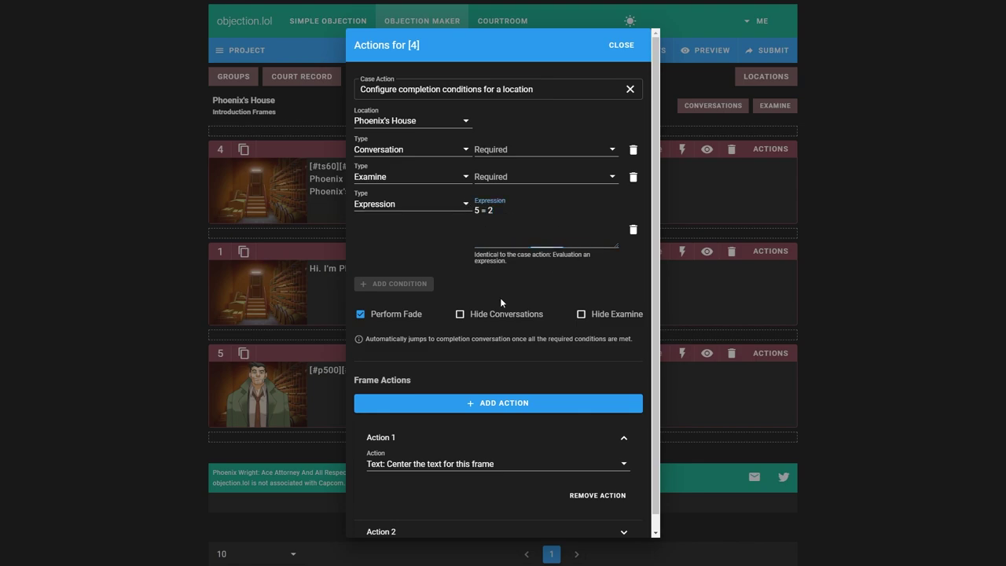
left_click(485, 210)
left_click_drag(482, 211, 463, 209)
type("variable")
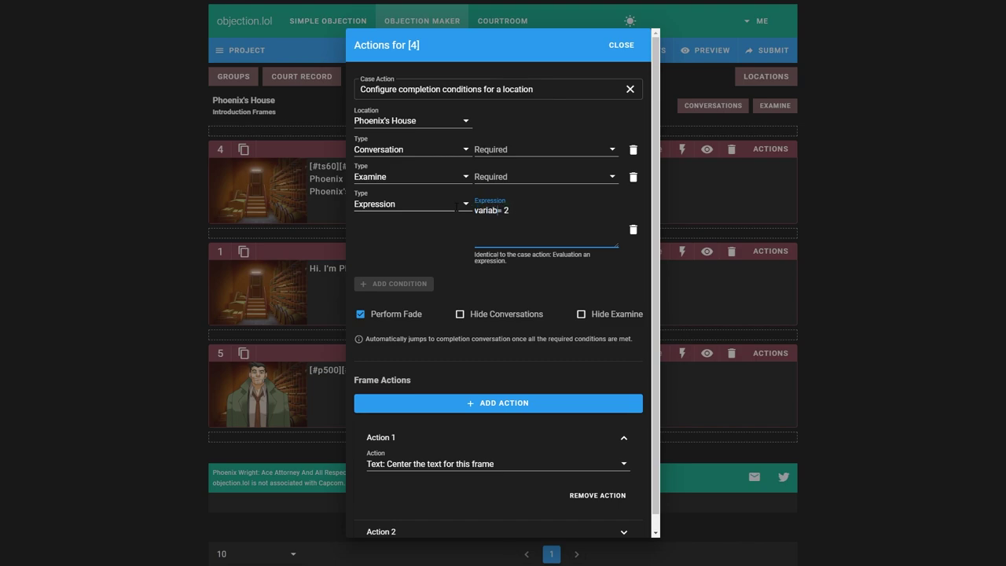
Step: Remove the Expression condition, require The case for Conversation and Examine, and tick Hide Conversations
left_click(633, 229)
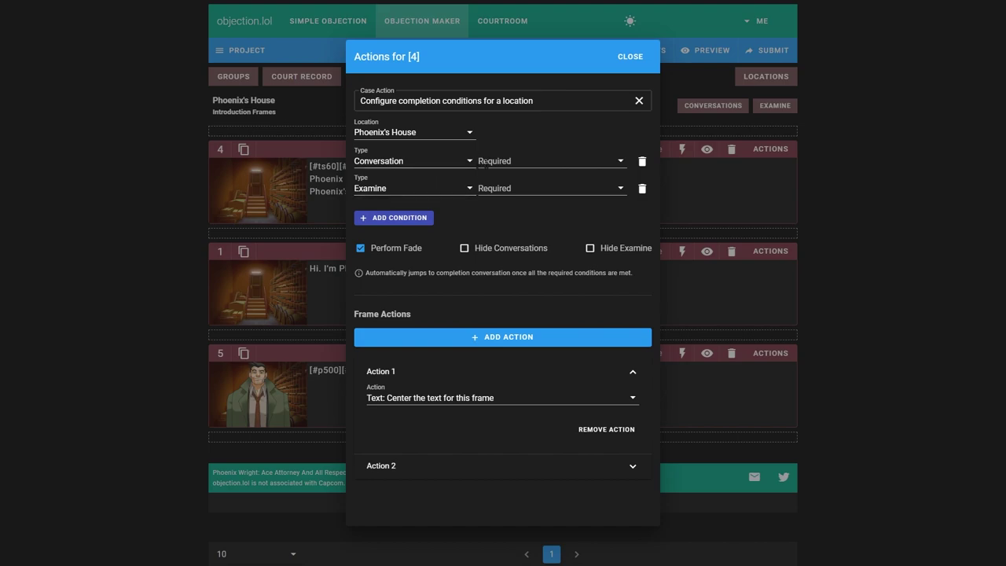
left_click(550, 161)
left_click(518, 193)
left_click(514, 208)
left_click(518, 188)
left_click(519, 218)
left_click(472, 204)
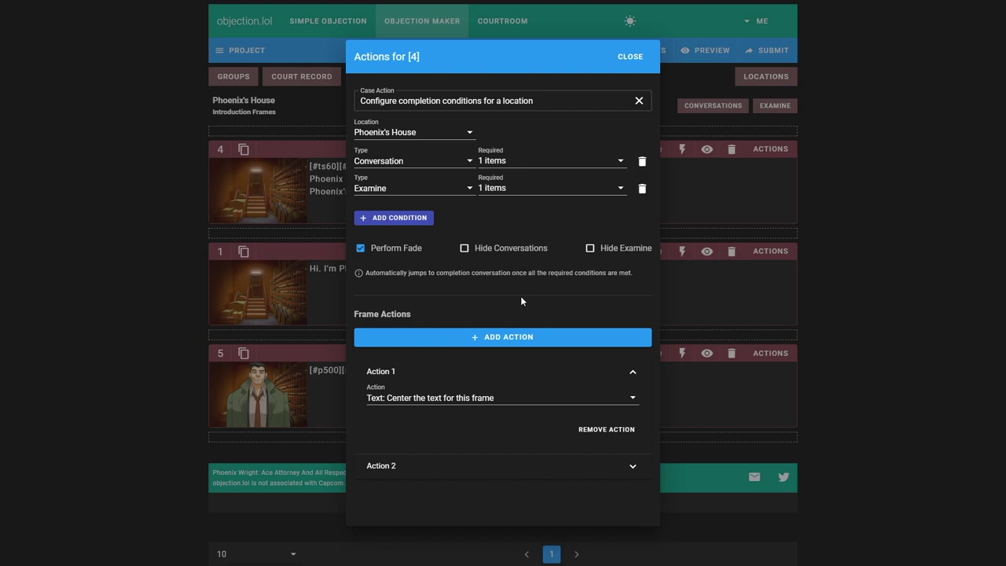
left_click(464, 248)
Step: Close frame 4's actions and type 'Bye' into frame 8 of the Completion Conversation
left_click(634, 63)
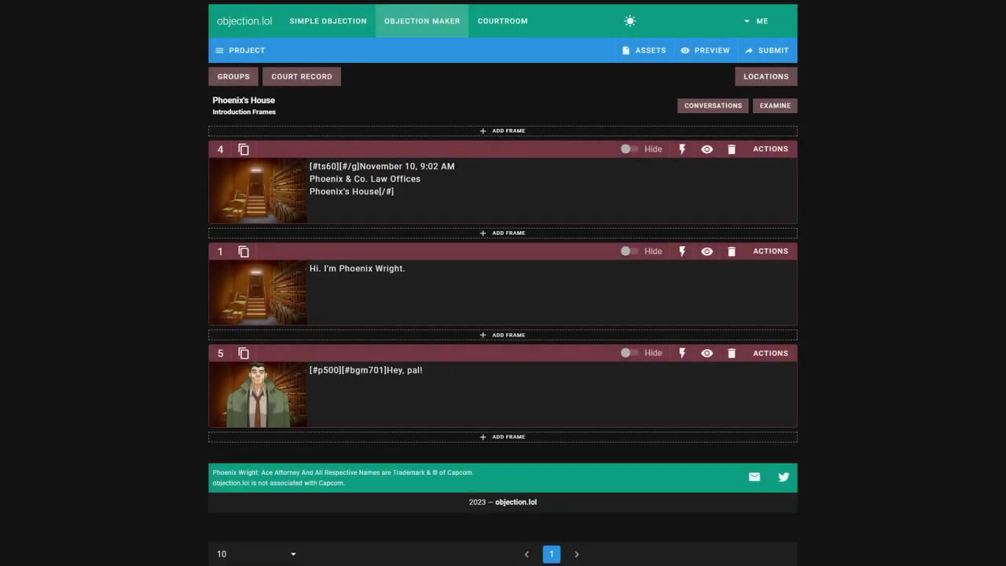
left_click(743, 111)
left_click(735, 161)
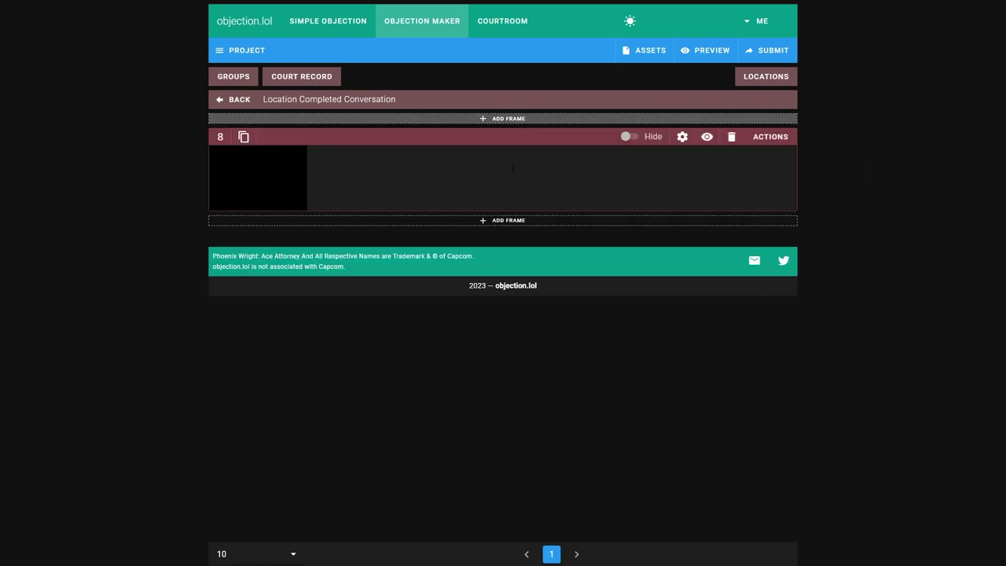
type("Bye/")
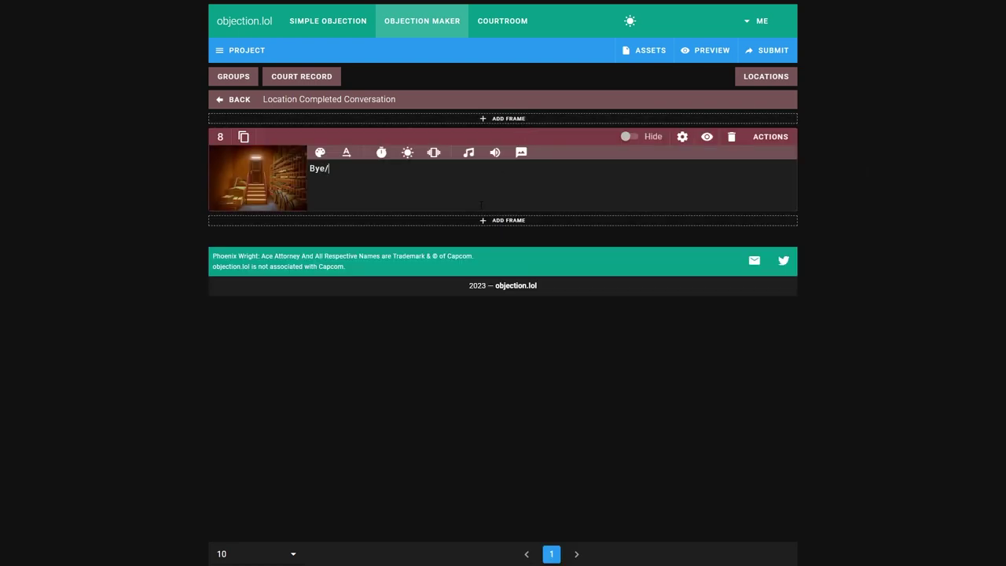
key("BackSpace")
Step: Give frame 8 a Fade Out effect targeting The Character with duration 500
left_click(683, 146)
left_click(786, 229)
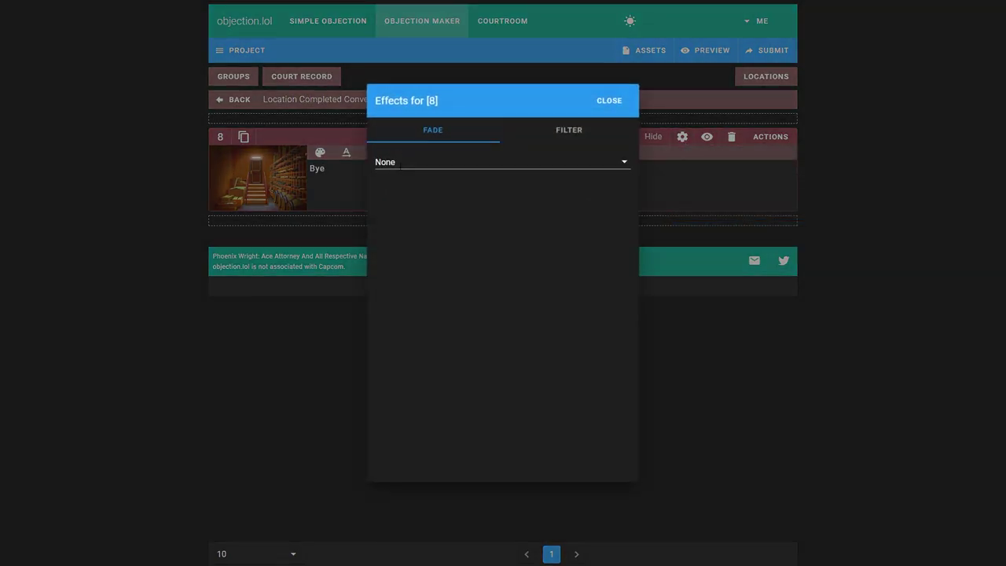
left_click(416, 165)
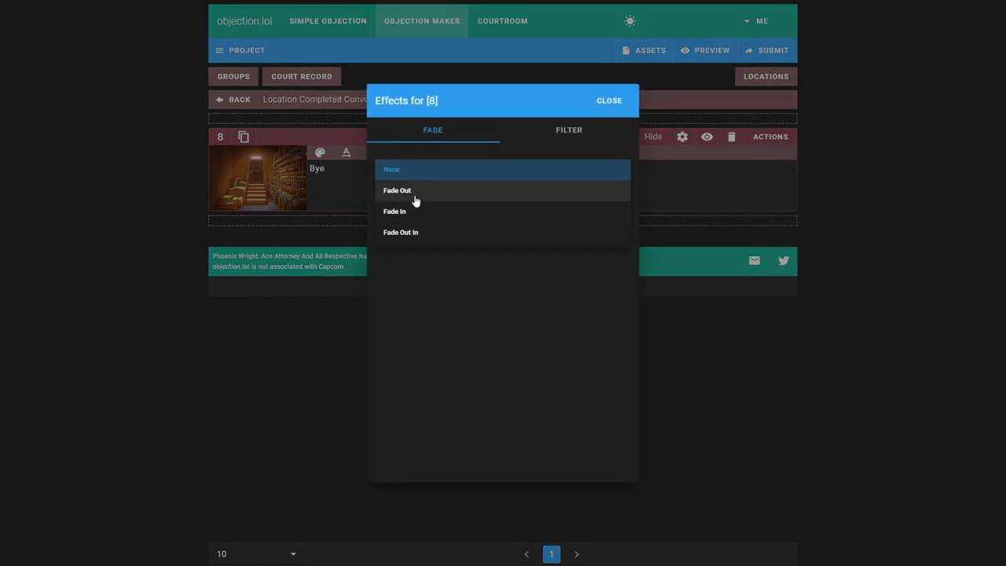
left_click(415, 195)
left_click(471, 189)
left_click(393, 218)
left_click_drag(395, 217, 352, 217)
type("500")
left_click(607, 101)
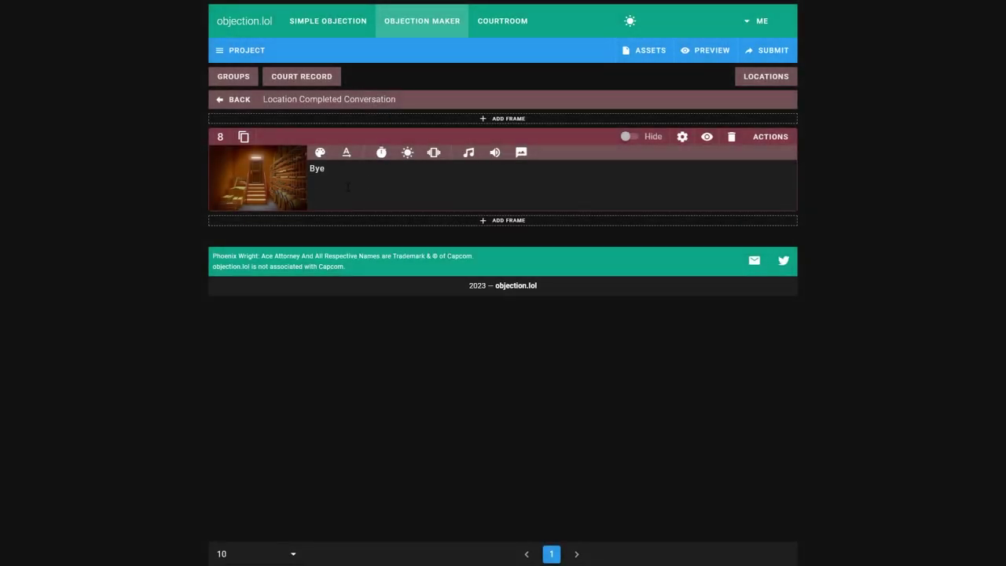
Step: Set frame 8's character to Dick Gumshoe in the Confident pose
left_click(257, 178)
left_click(403, 374)
type("gumshoe")
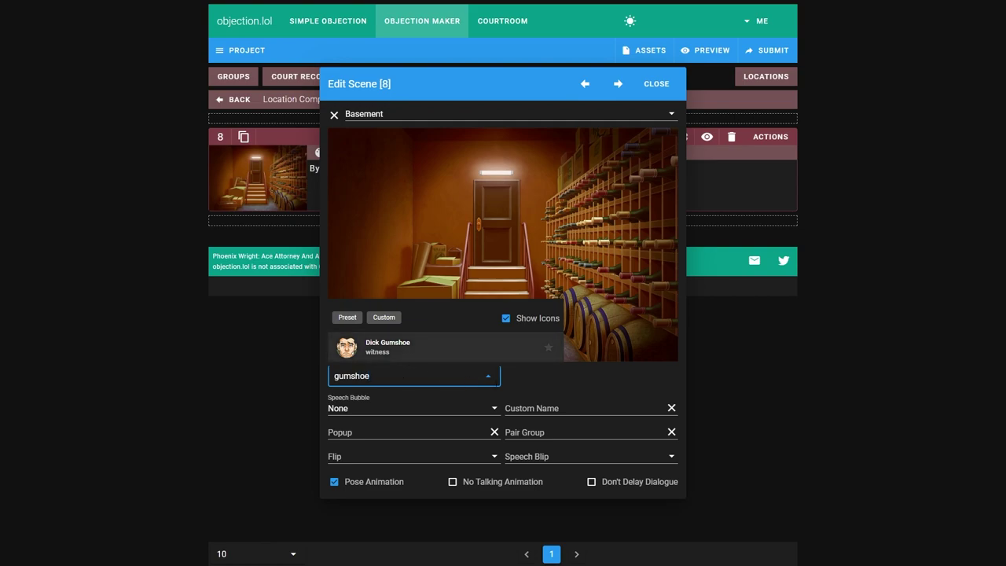
left_click(389, 346)
left_click(577, 377)
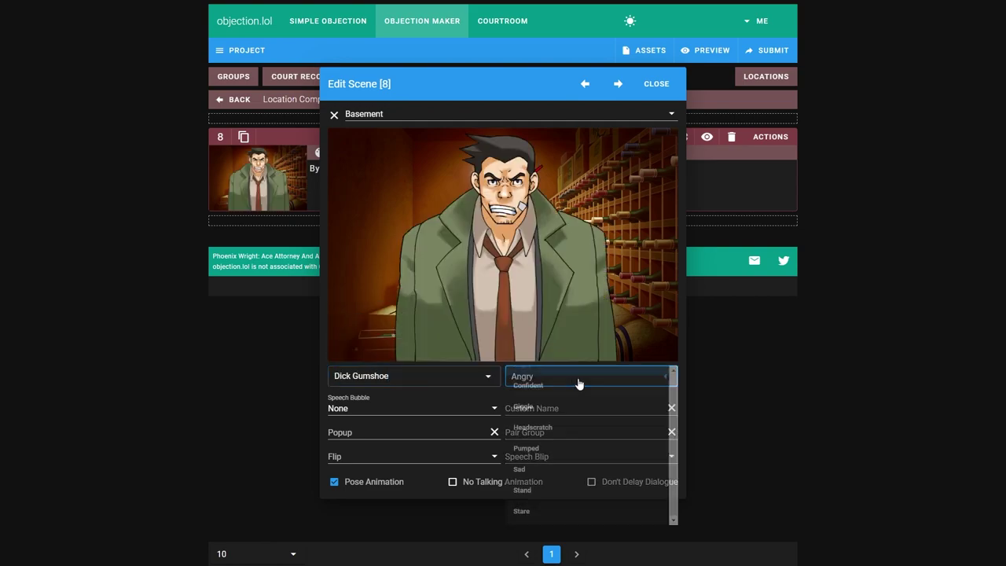
left_click(528, 400)
left_click(656, 83)
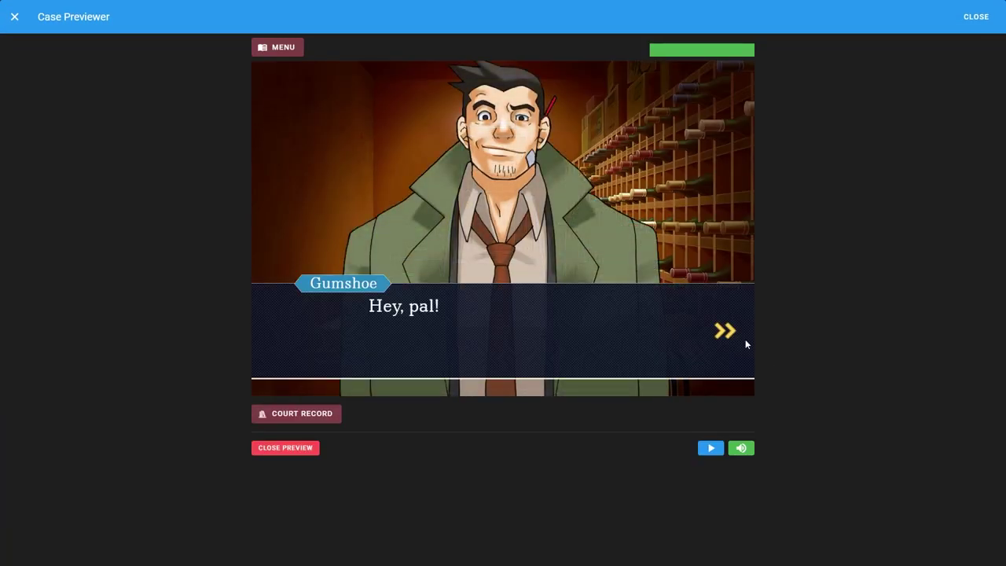
Step: In the preview, examine the door in the cellar and read the (It's a door!) line
left_click(737, 337)
left_click(287, 416)
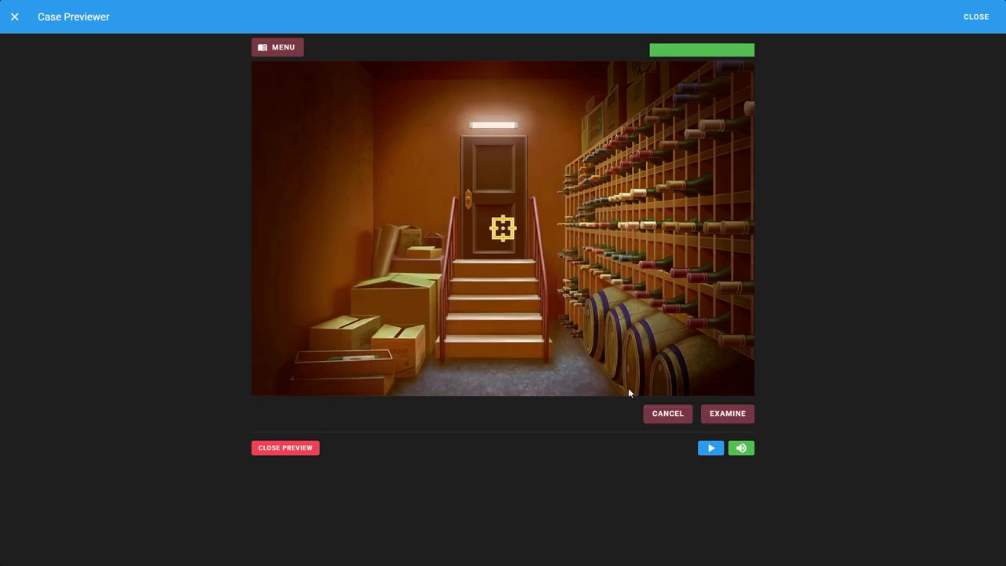
left_click(713, 421)
left_click(734, 350)
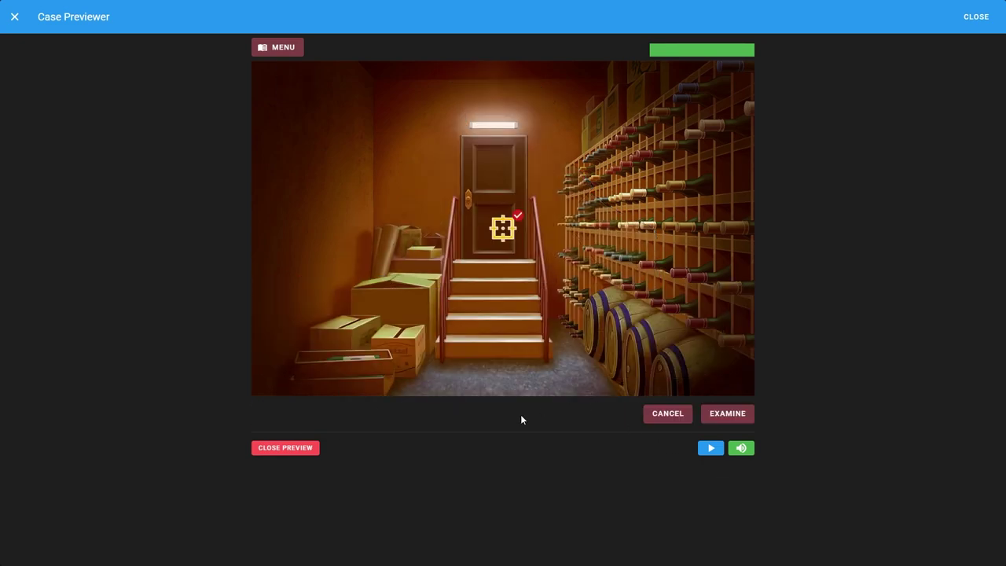
left_click(680, 420)
Step: Ask Gumshoe about The Case and read through his reply
left_click(572, 416)
left_click(515, 284)
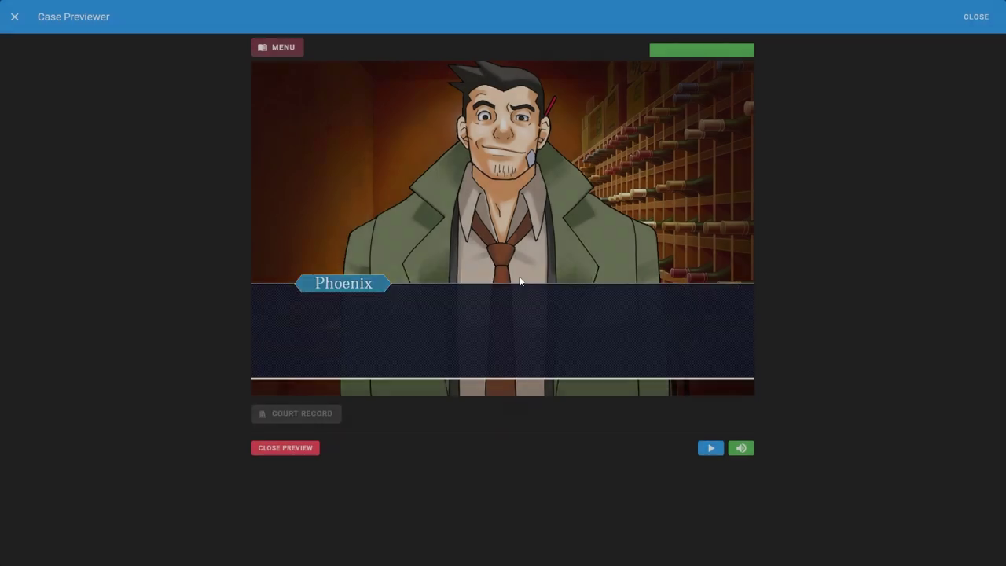
left_click(670, 375)
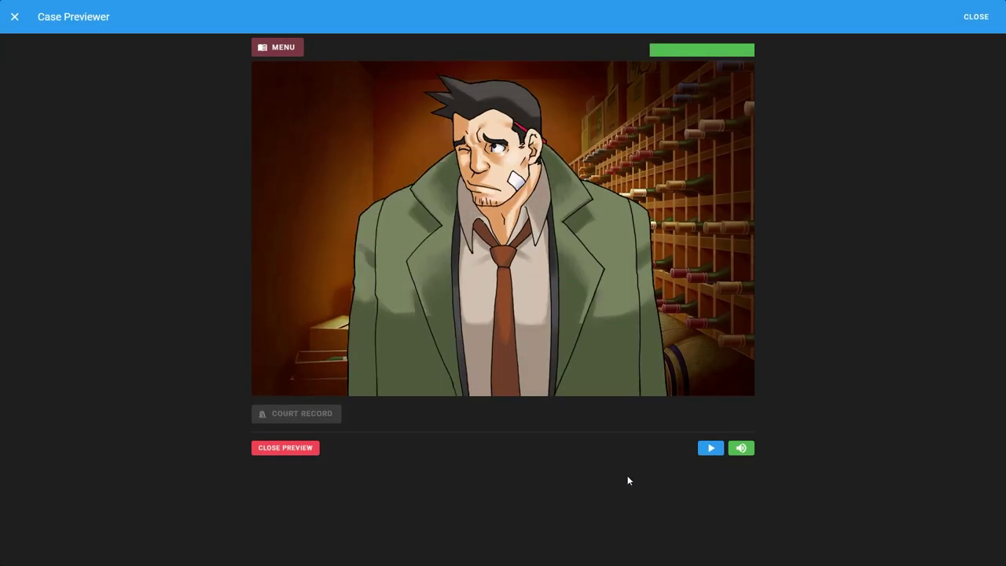
left_click(705, 351)
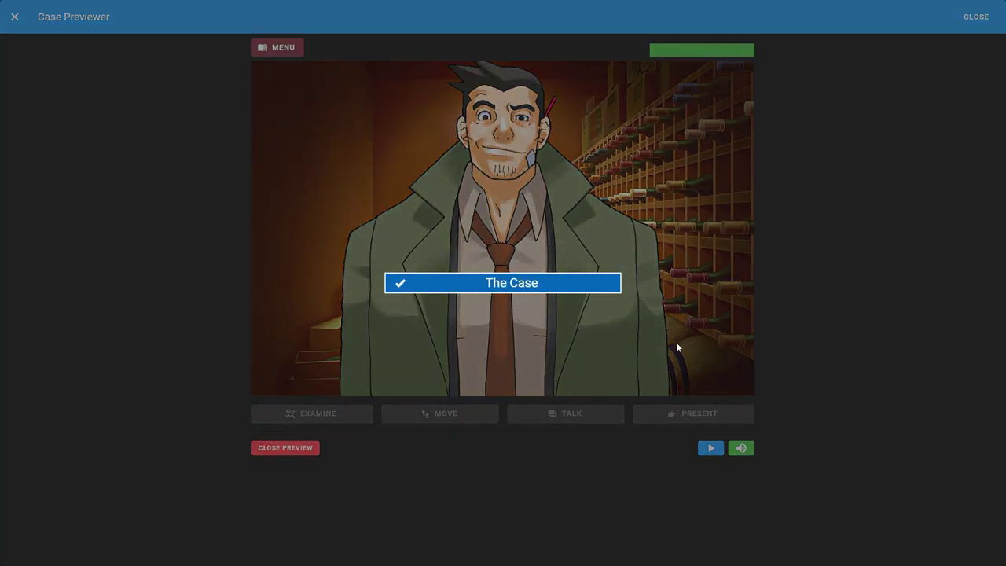
left_click(676, 347)
Step: Examine the door a second time, then close the case preview
left_click(362, 412)
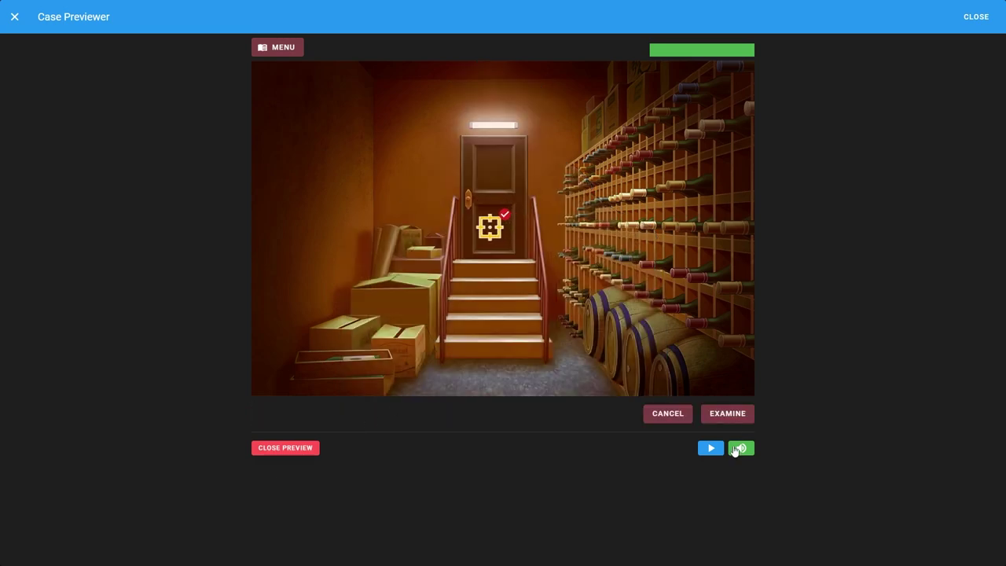
left_click(722, 415)
left_click(718, 339)
left_click(680, 419)
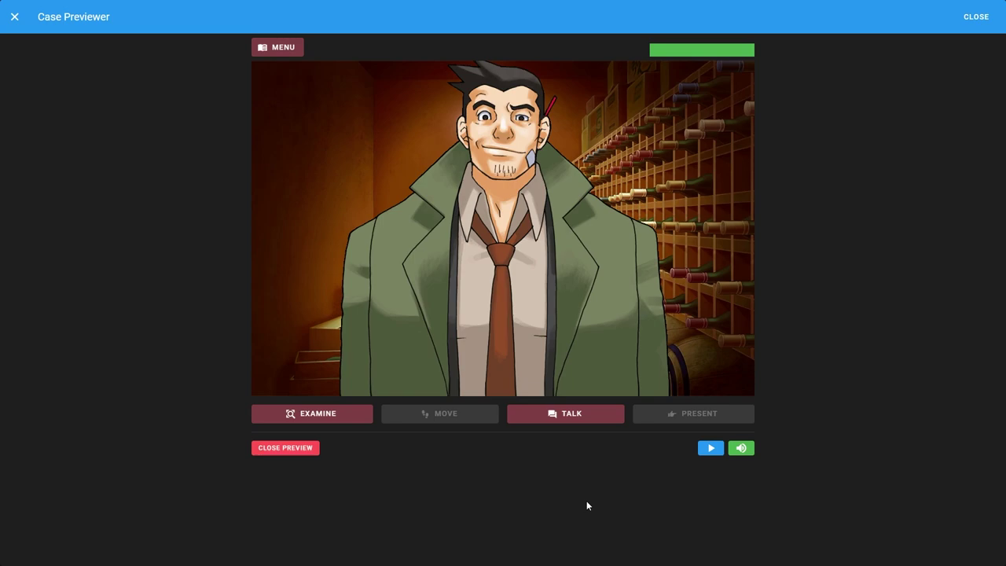
left_click(972, 18)
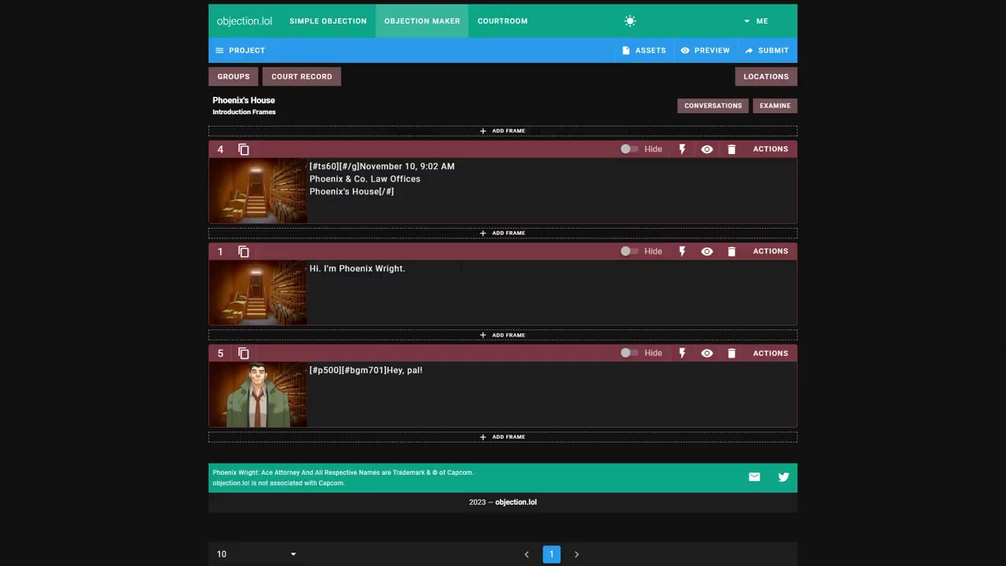
Step: Check the location's conversations and frame 4's first completion condition requiring one conversation
left_click(735, 105)
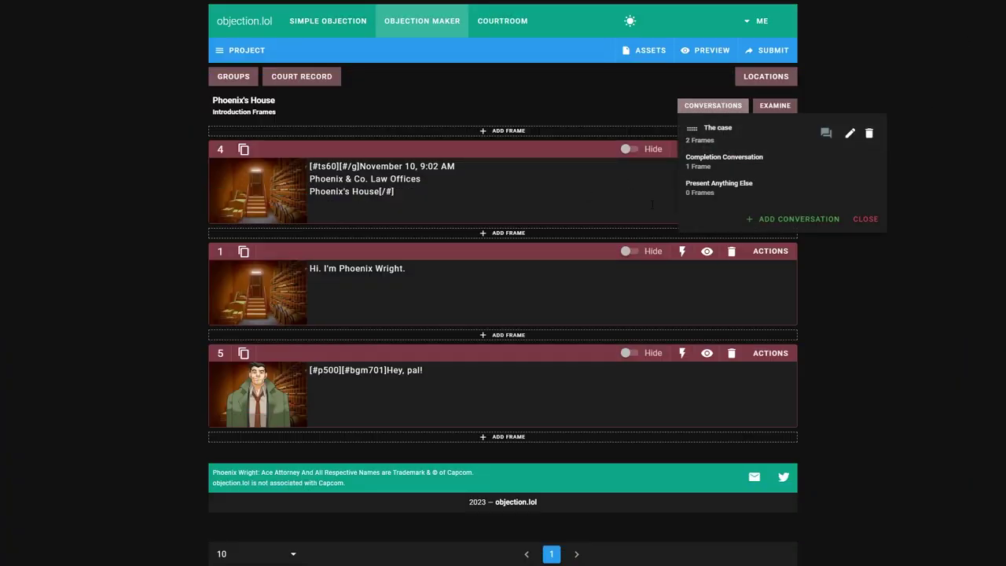
left_click(394, 206)
left_click(767, 149)
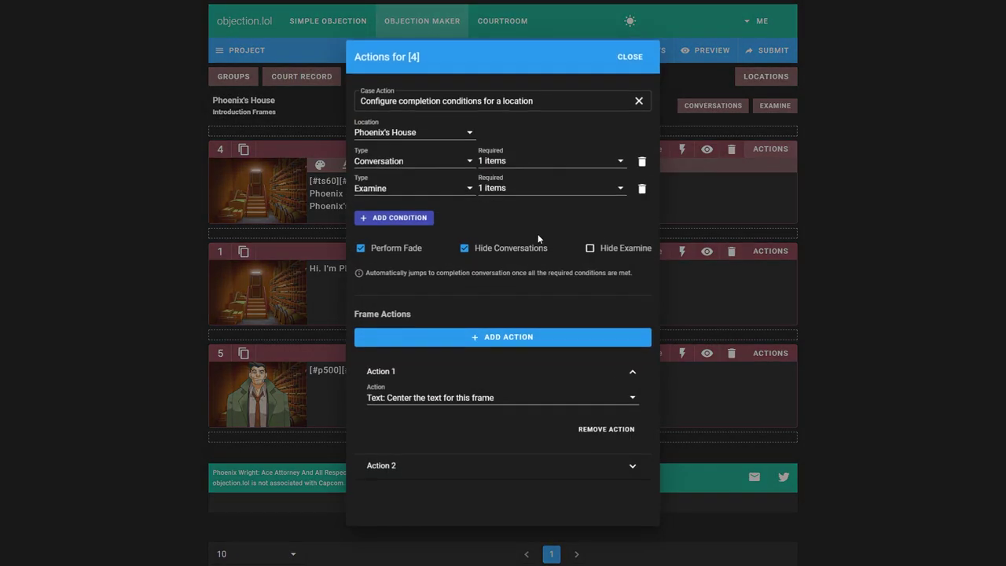
left_click(481, 163)
left_click(484, 221)
Step: Confirm the second condition requires one Examine, keeping its type, then start a case preview
left_click(487, 189)
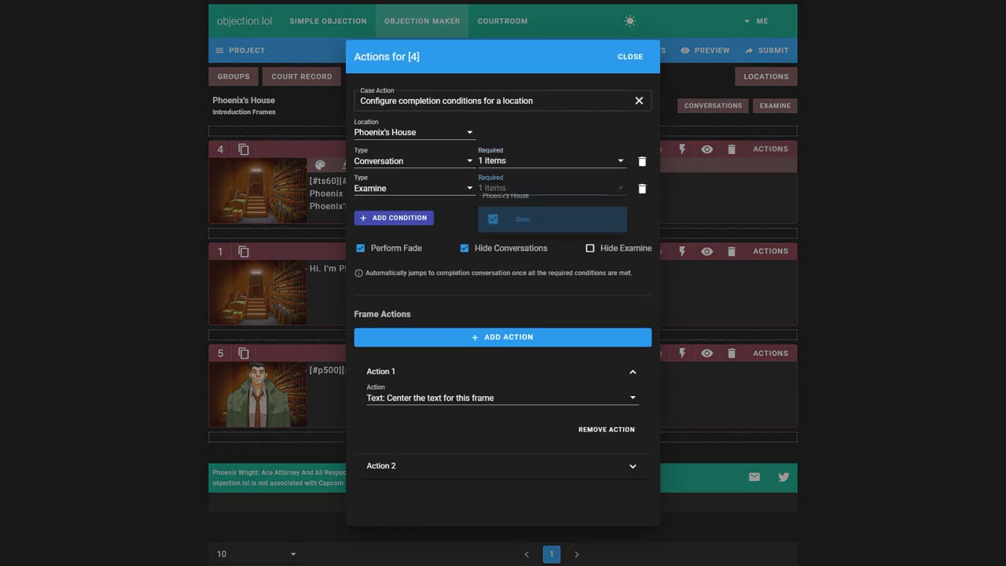
left_click(450, 218)
left_click(417, 189)
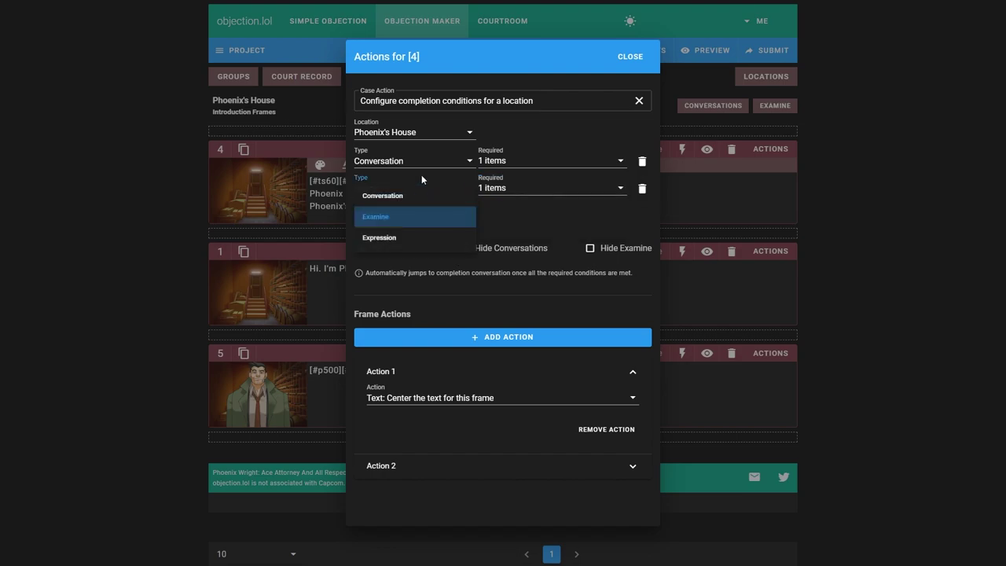
left_click(481, 203)
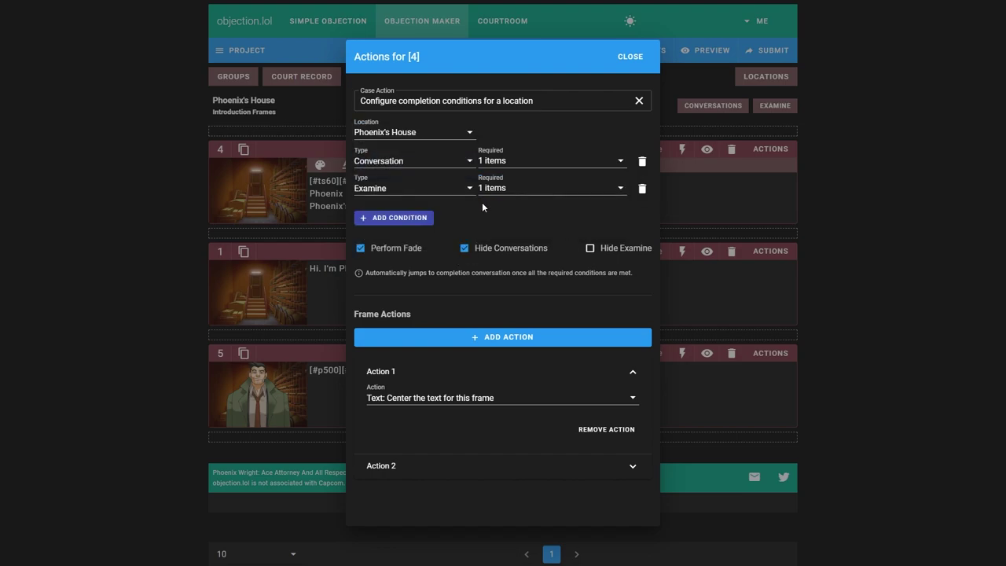
left_click(706, 50)
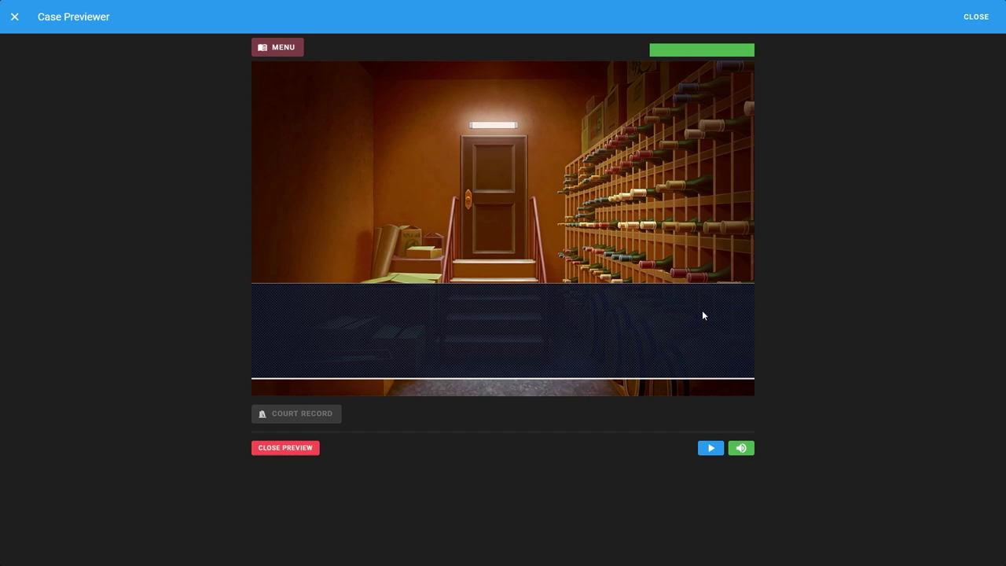
Step: Restart the case preview and advance past the location card and Phoenix's introduction
left_click(972, 17)
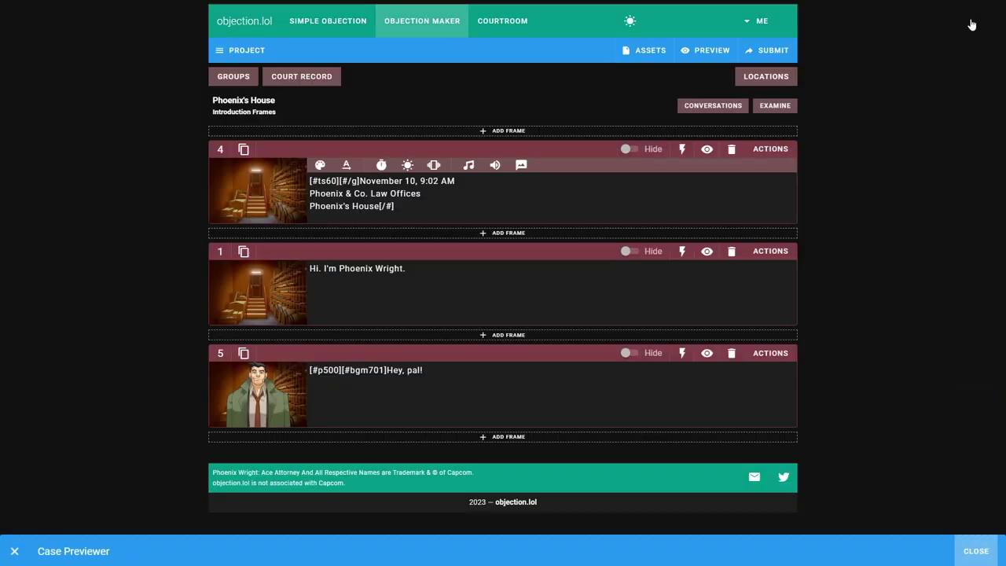
left_click(691, 52)
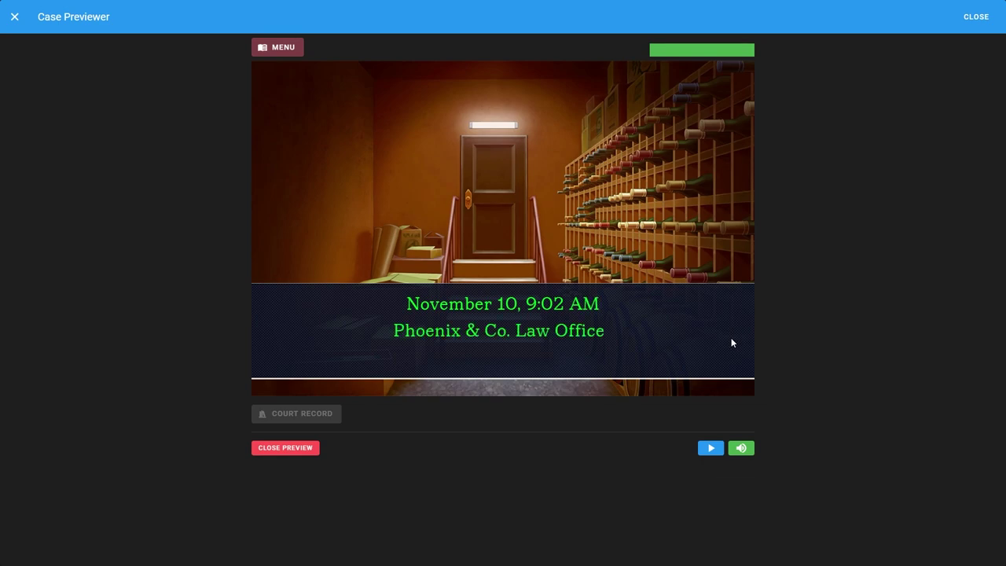
left_click(734, 334)
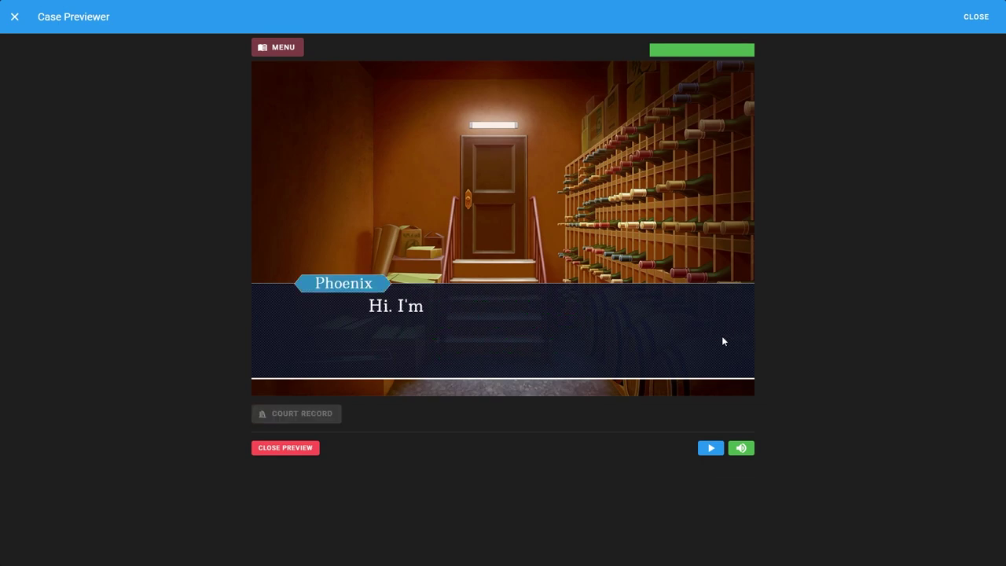
left_click(729, 335)
Step: Examine the cellar door and an empty spot, then leave examine mode
left_click(698, 362)
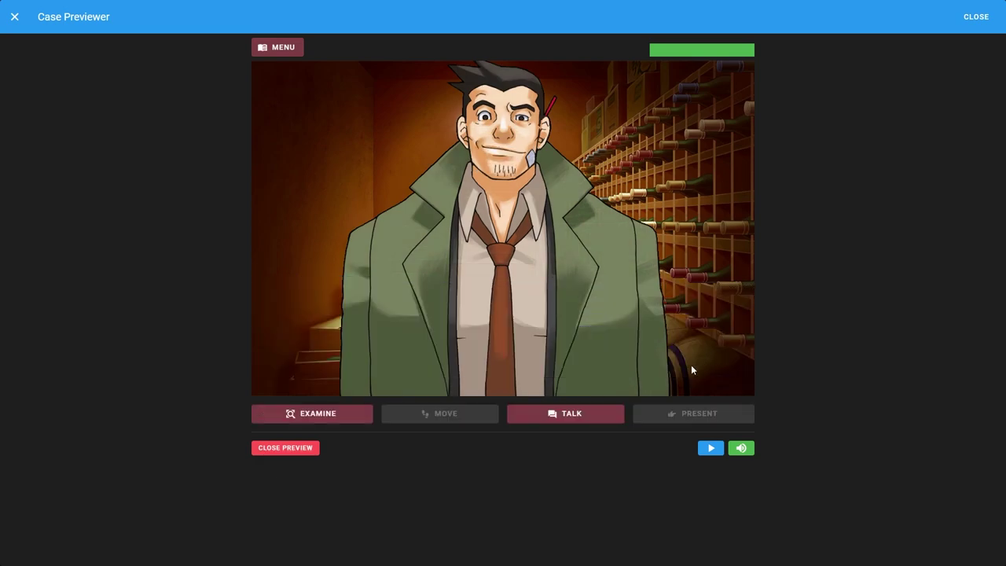
left_click(330, 418)
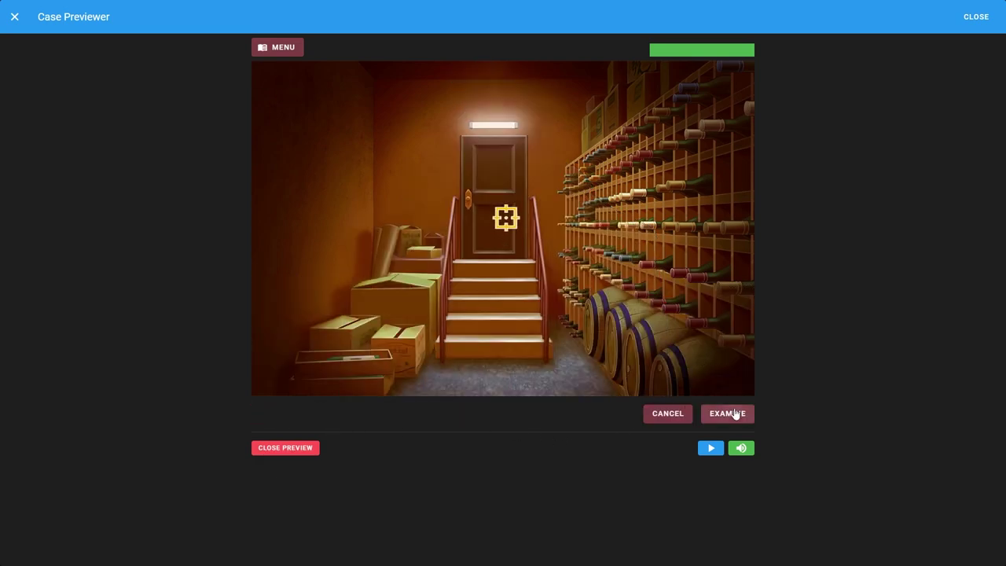
left_click(728, 413)
left_click(725, 332)
left_click(716, 411)
left_click(720, 334)
left_click(661, 414)
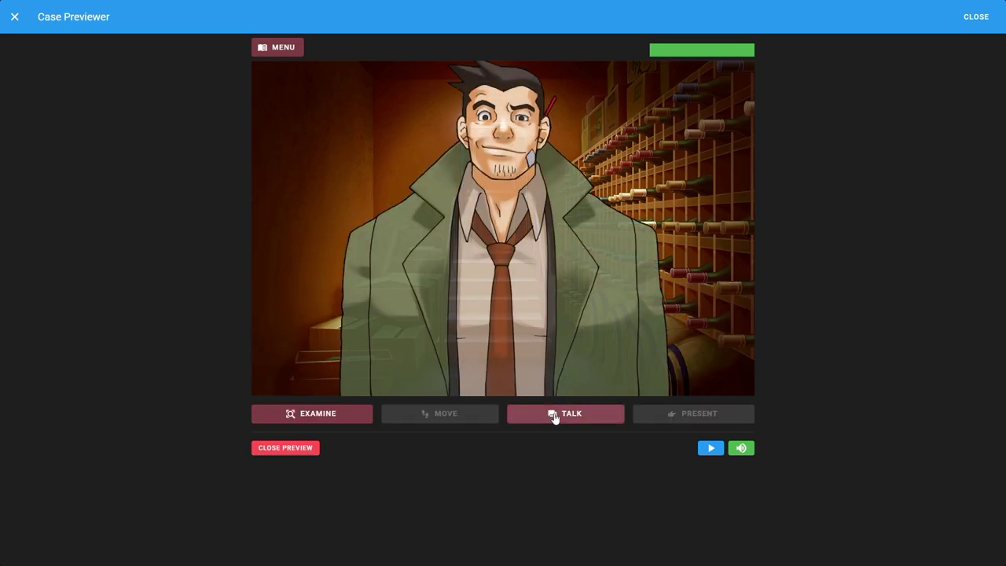
Step: Ask Gumshoe about The Case, let it fade into his 'Bye' line, then close the preview
left_click(554, 417)
left_click(549, 305)
left_click(721, 330)
left_click(722, 333)
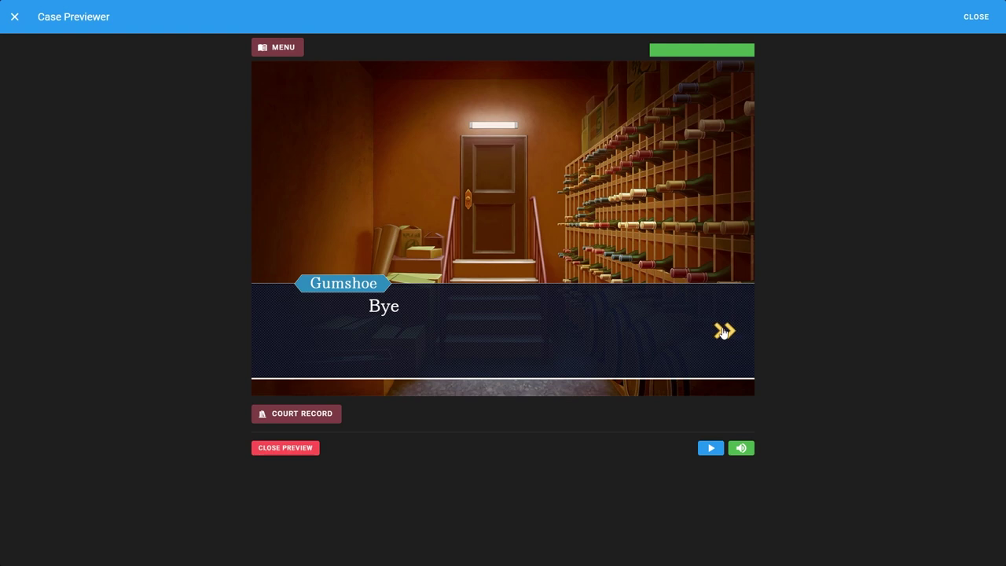
left_click(723, 331)
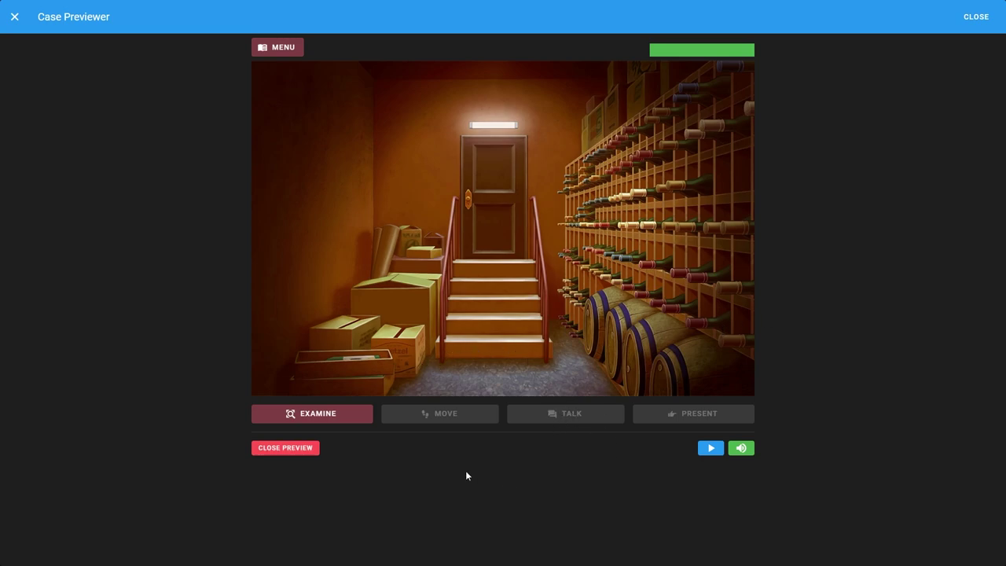
left_click(976, 17)
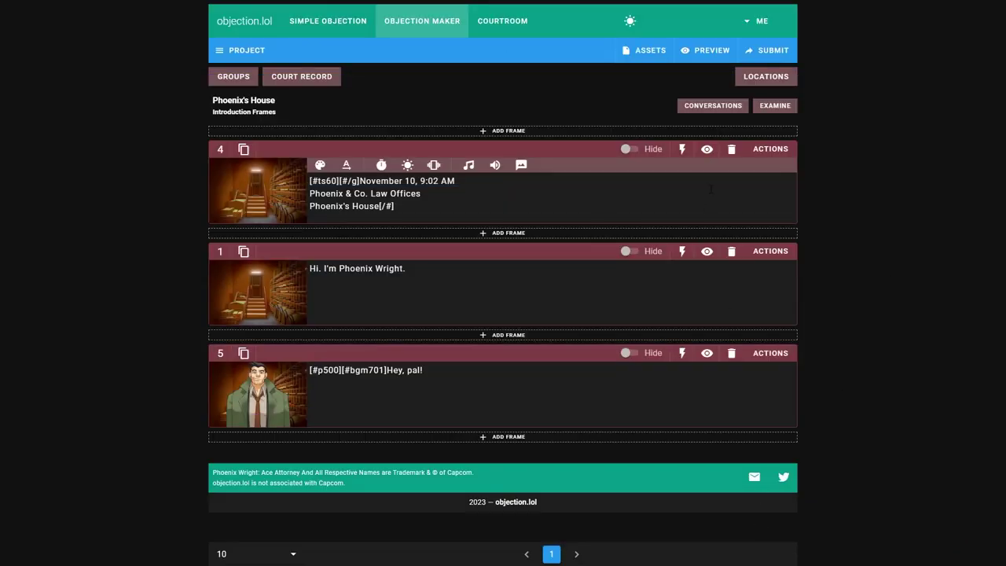
left_click(471, 165)
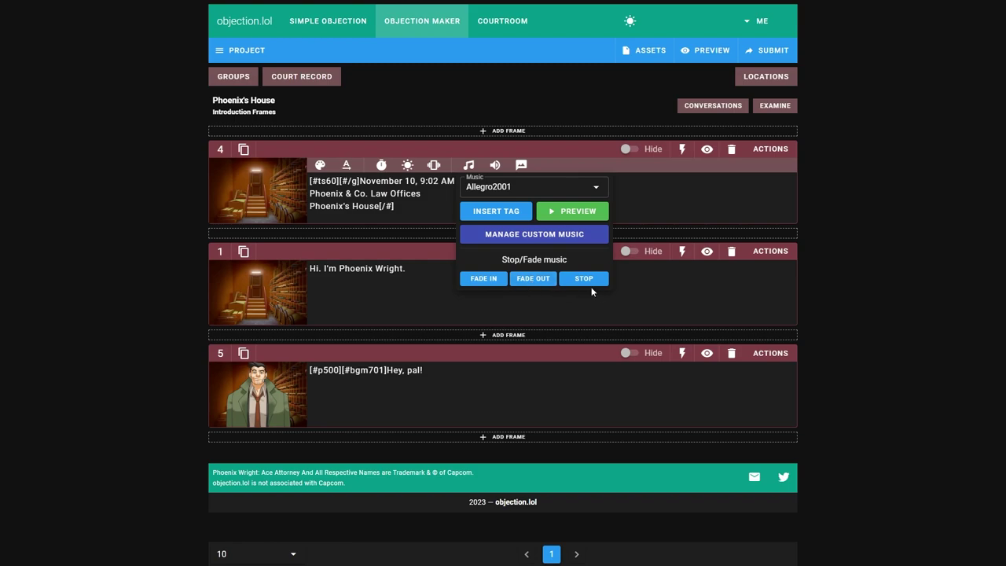
left_click(583, 278)
left_click(432, 211)
key("BackSpace")
key("BackSpace")
key("BackSpace")
key("BackSpace")
key("BackSpace")
key("BackSpace")
key("BackSpace")
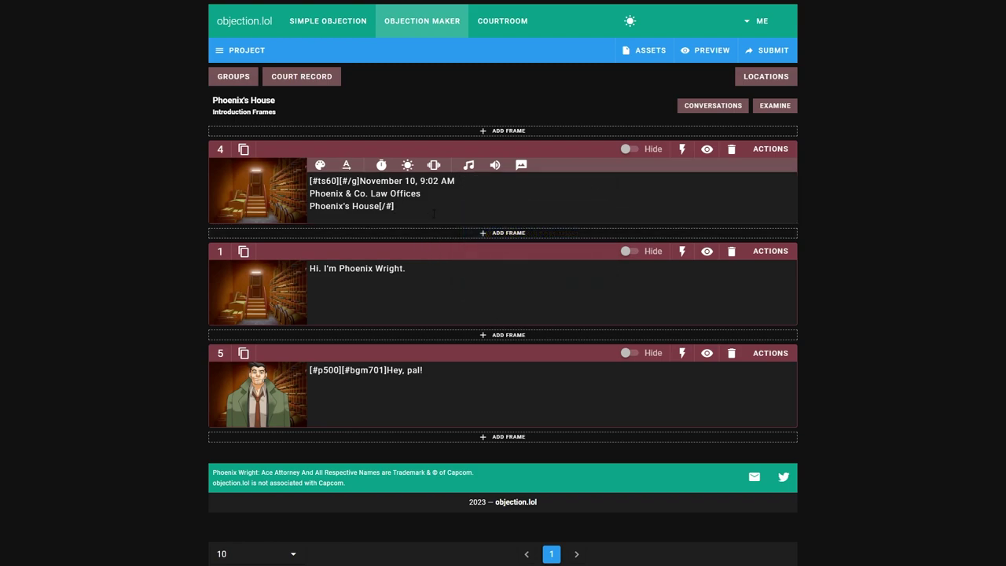